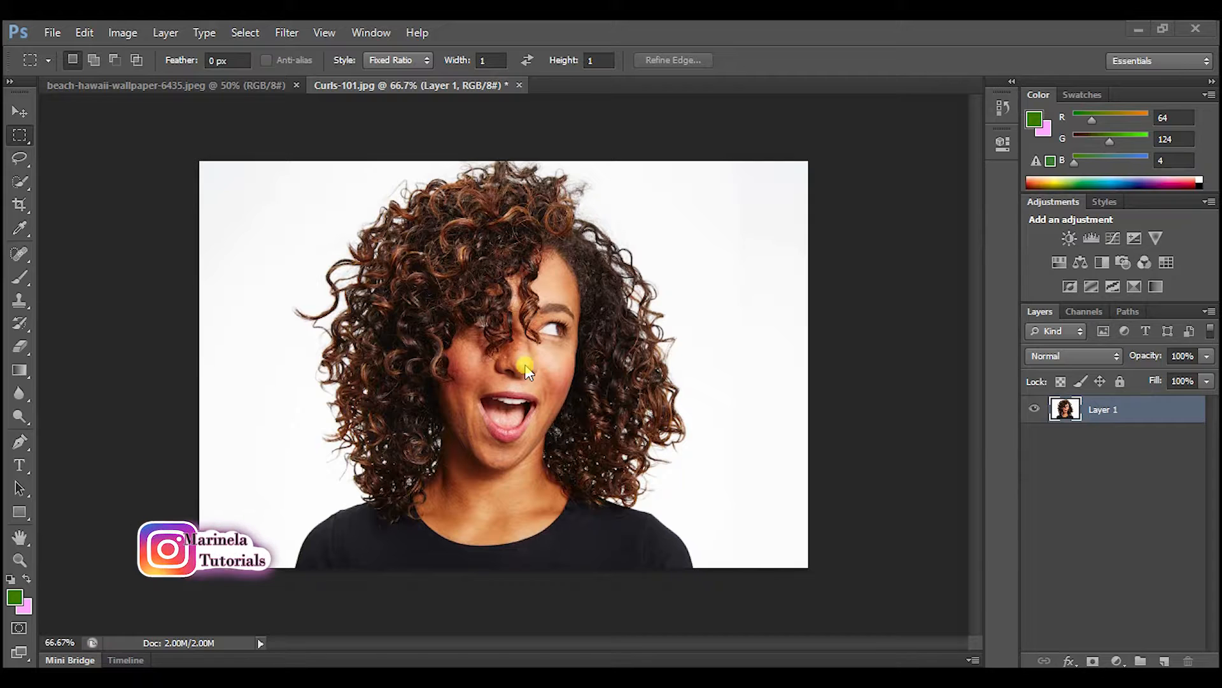
# Look over the beach image, then compare the portrait's Red, Green and Blue channels one at a time.
pyautogui.click(185, 86)
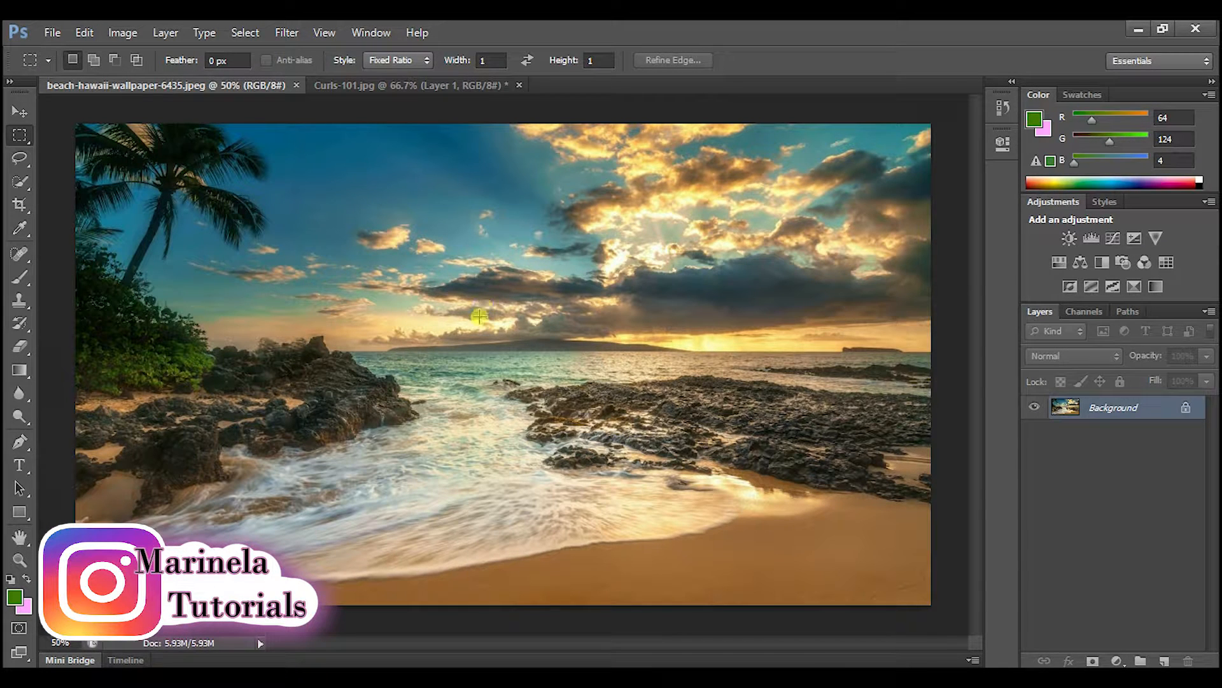
pyautogui.click(413, 86)
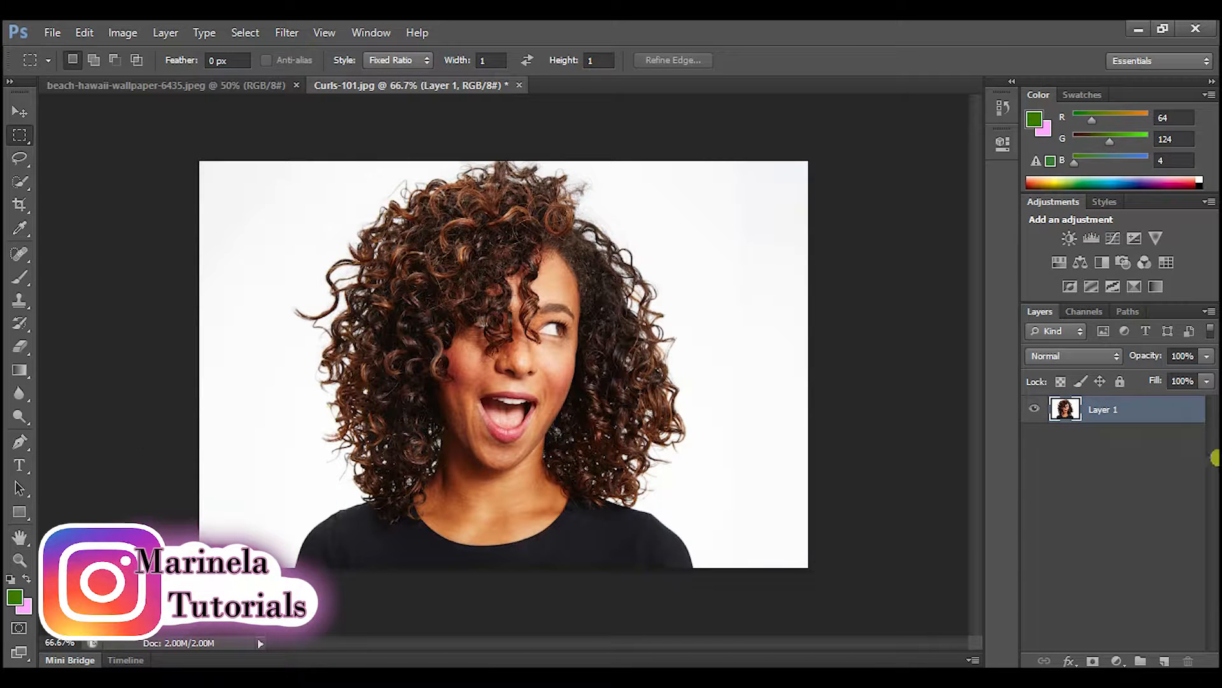
pyautogui.click(1085, 310)
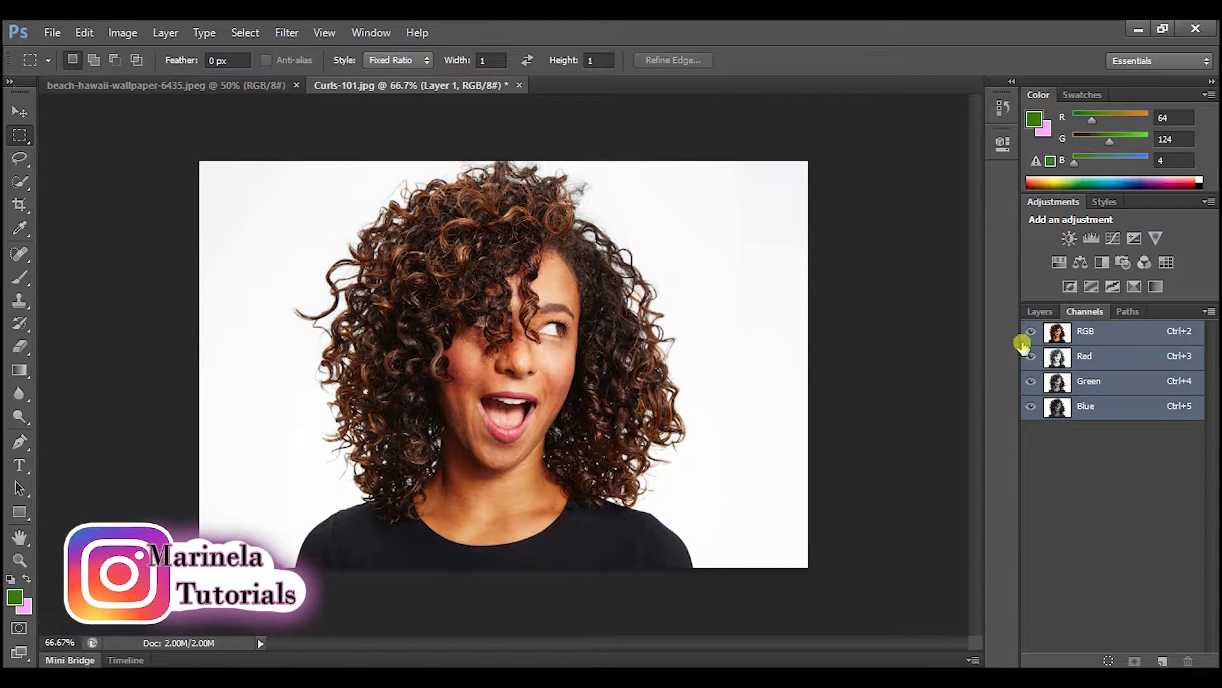
pyautogui.click(1118, 355)
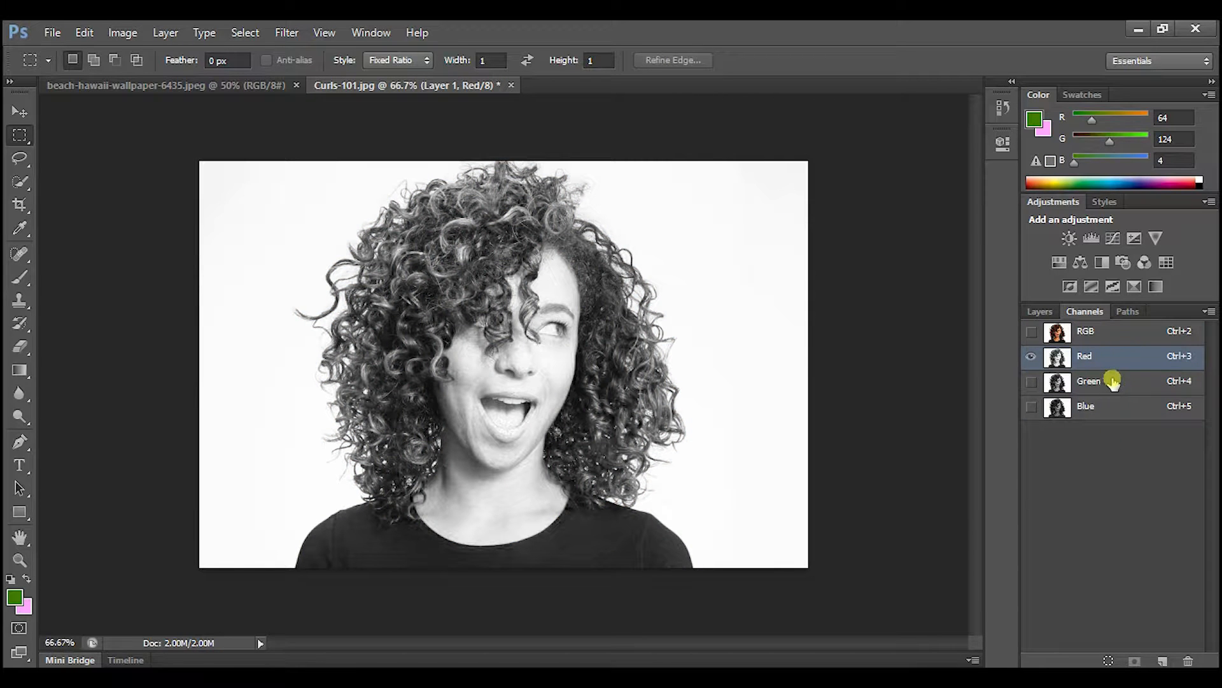
pyautogui.click(1113, 382)
pyautogui.click(1115, 404)
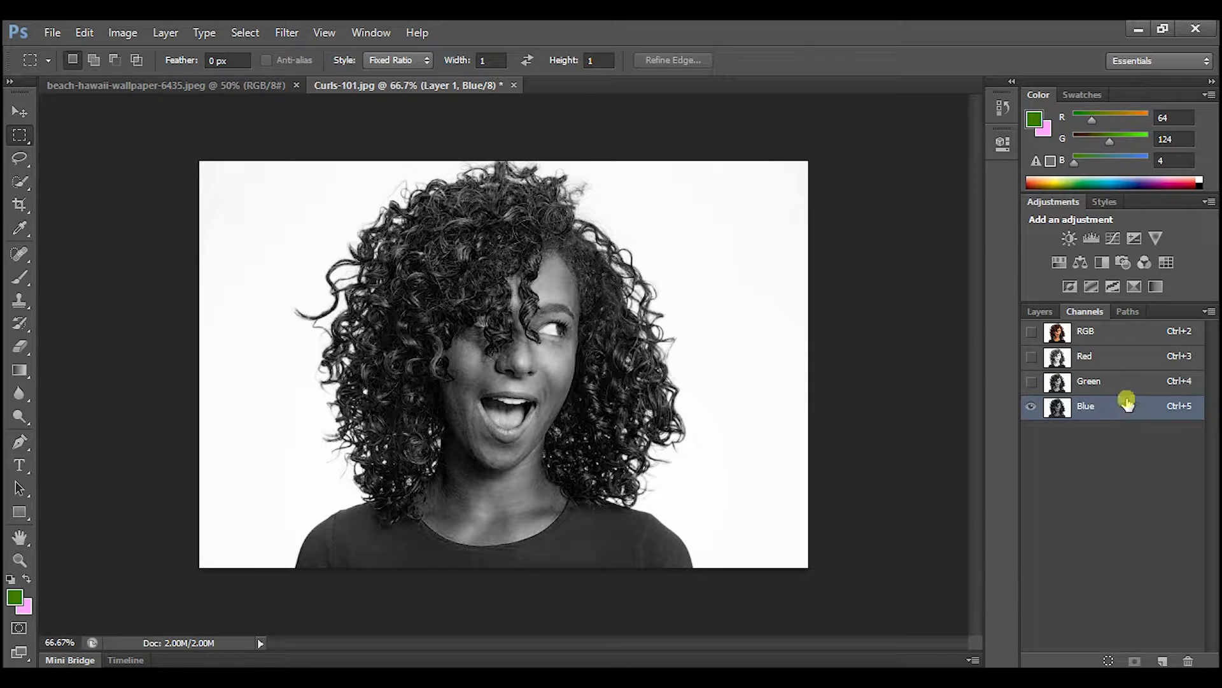
pyautogui.click(1126, 358)
pyautogui.click(1118, 387)
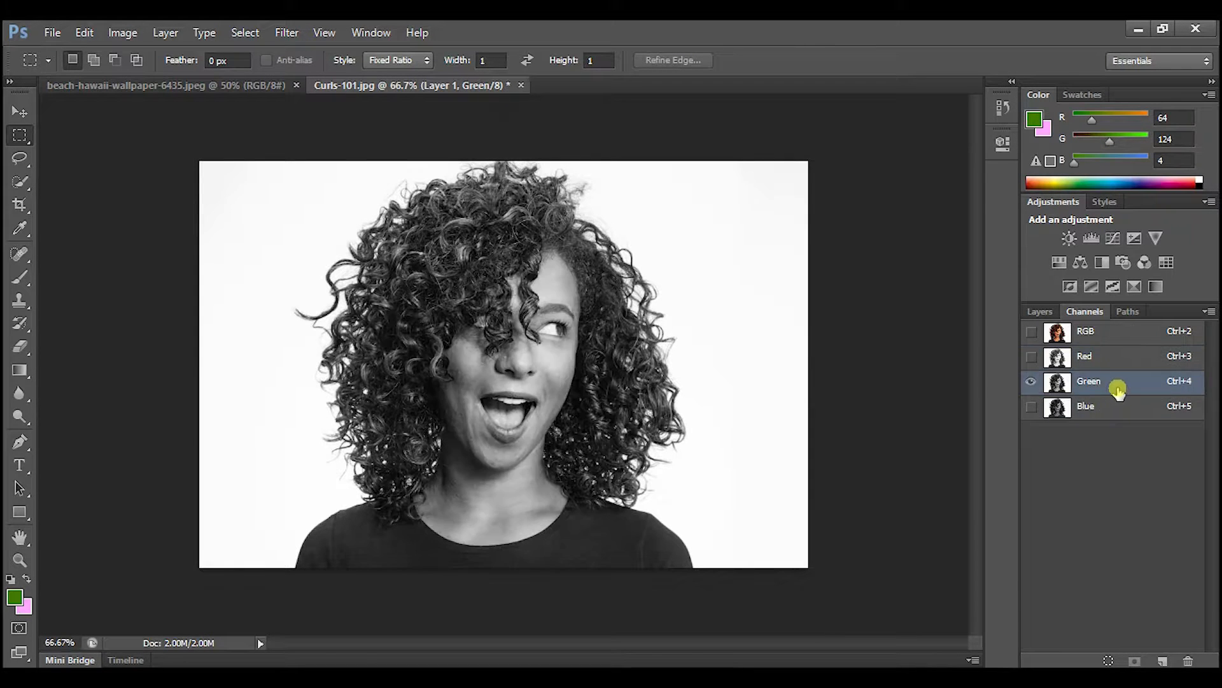
pyautogui.click(1110, 409)
pyautogui.click(1118, 357)
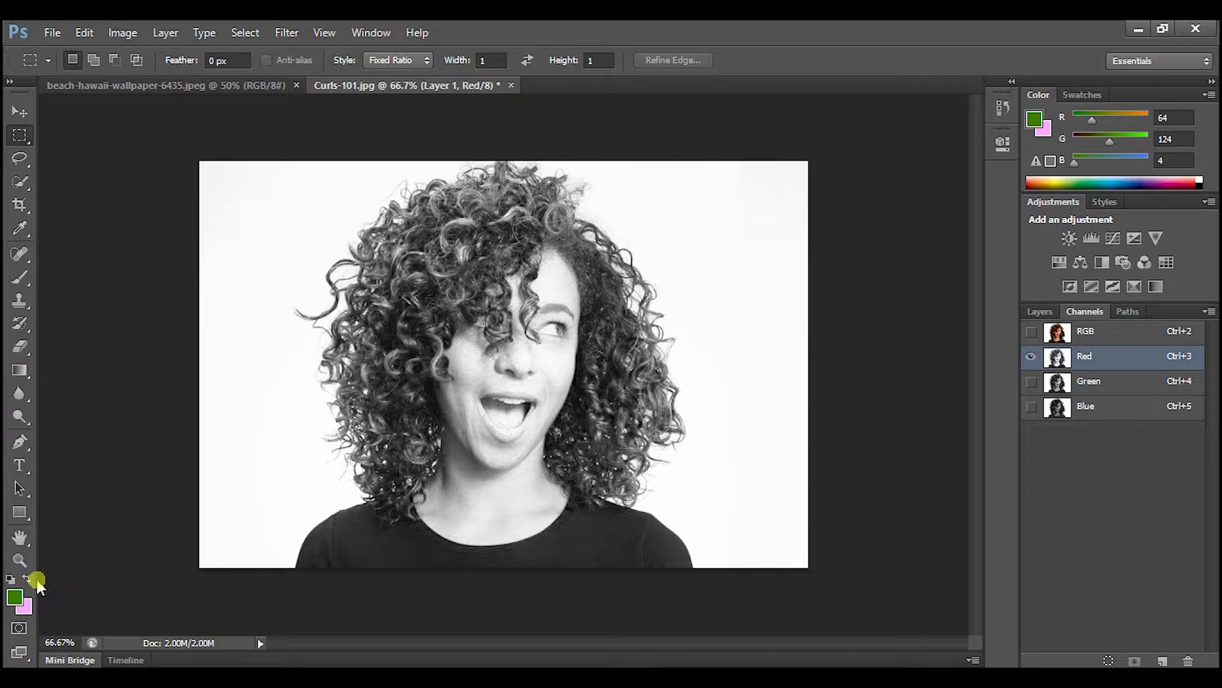
# Examine the outer curls up close in the Red and Blue channels to compare the hair's contrast against the background.
pyautogui.click(20, 560)
pyautogui.click(361, 253)
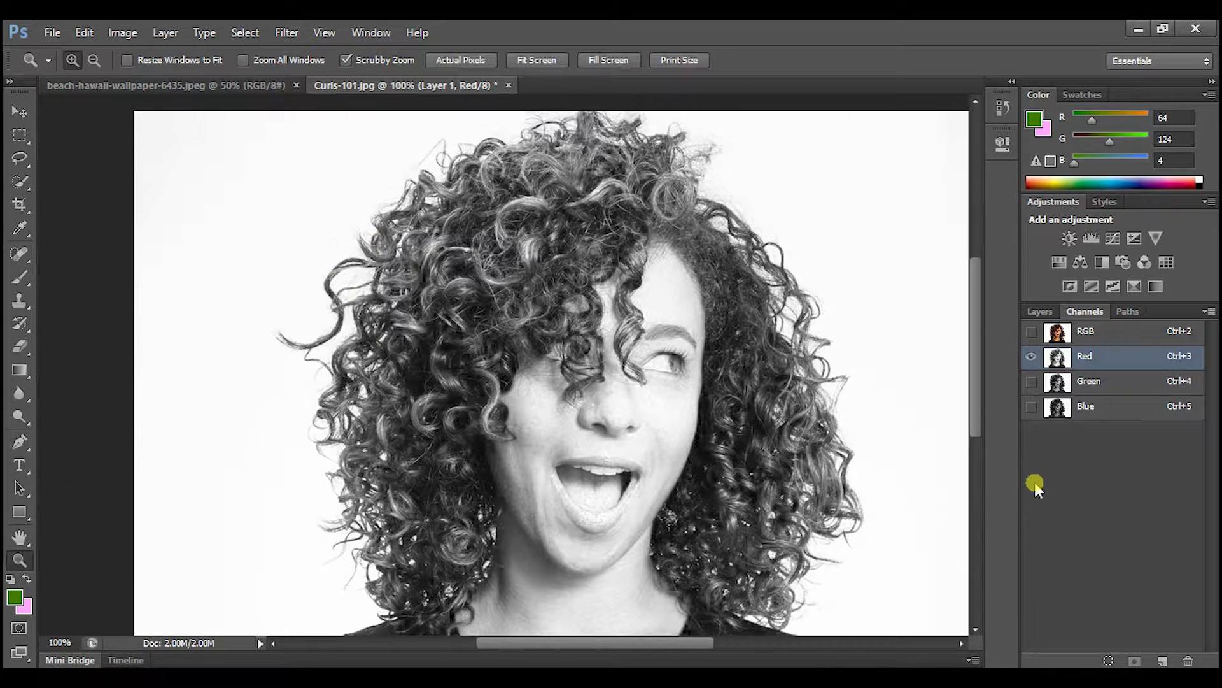
pyautogui.click(1062, 407)
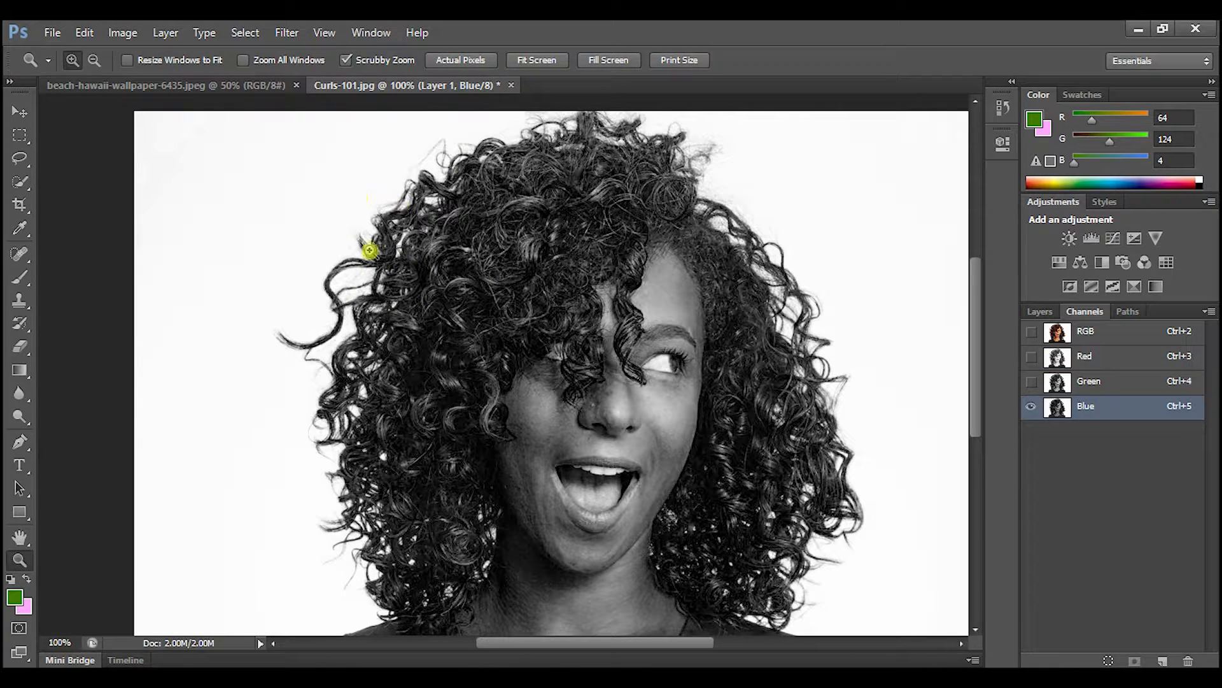
pyautogui.click(339, 235)
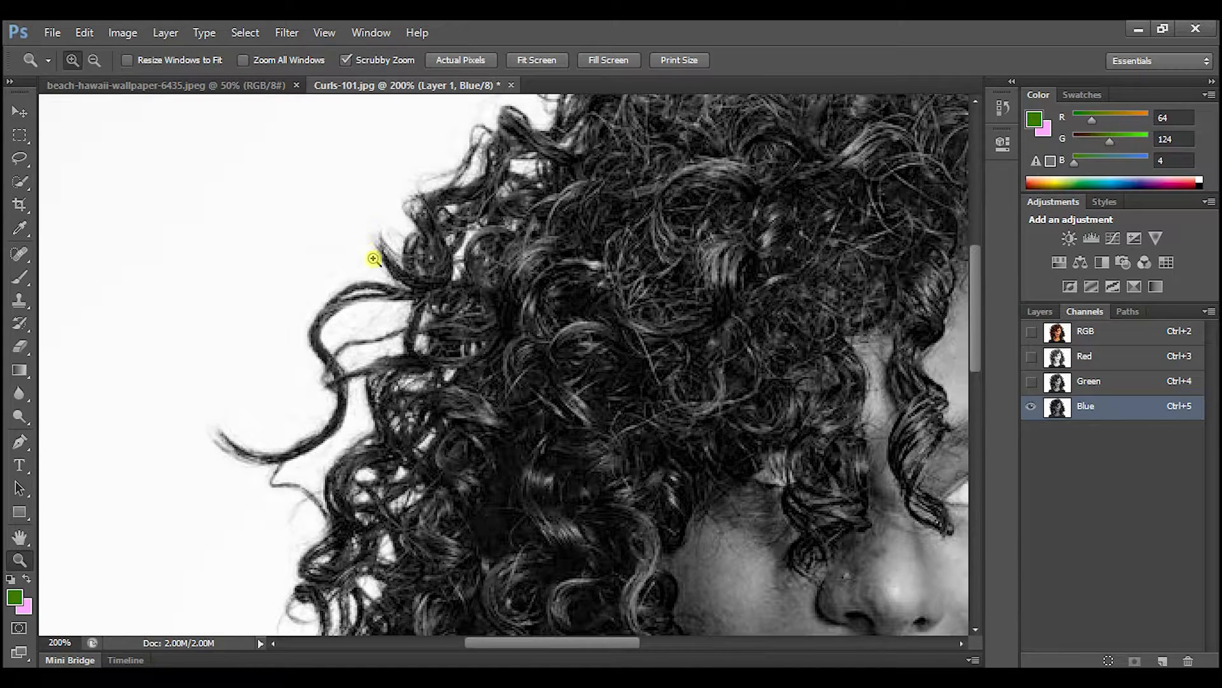
pyautogui.scroll(3, 374, 259)
pyautogui.scroll(3, 374, 260)
pyautogui.scroll(-5, 374, 259)
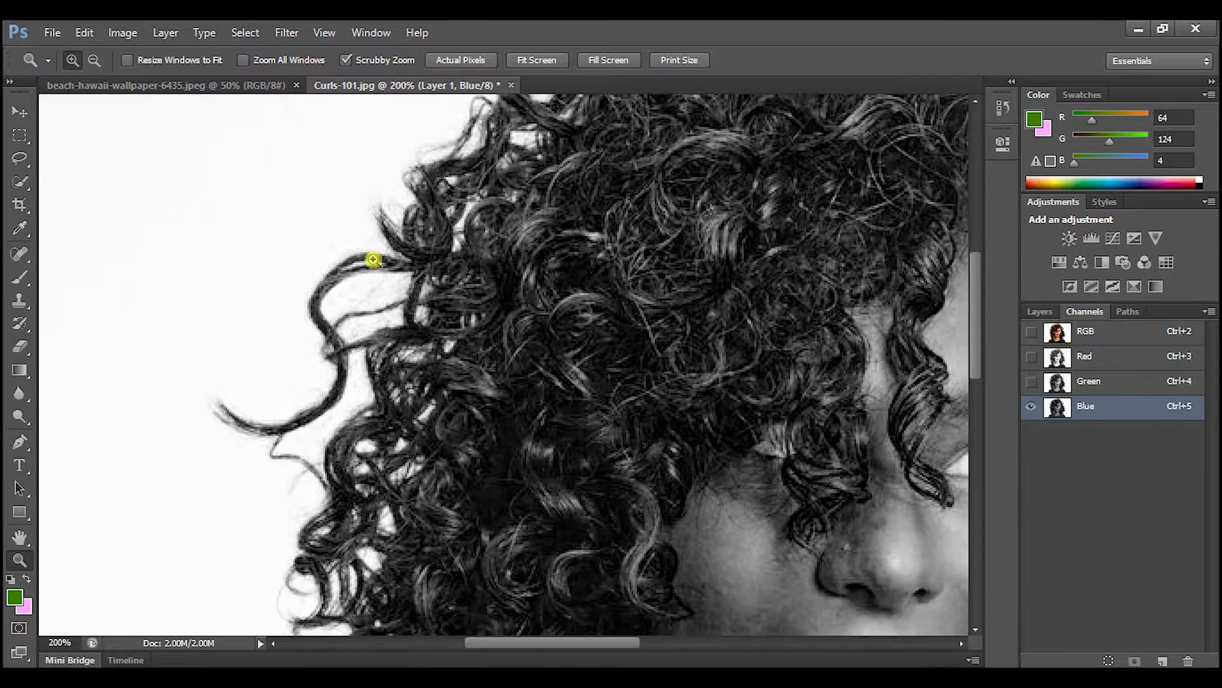
pyautogui.scroll(-3, 374, 260)
pyautogui.scroll(7, 178, 203)
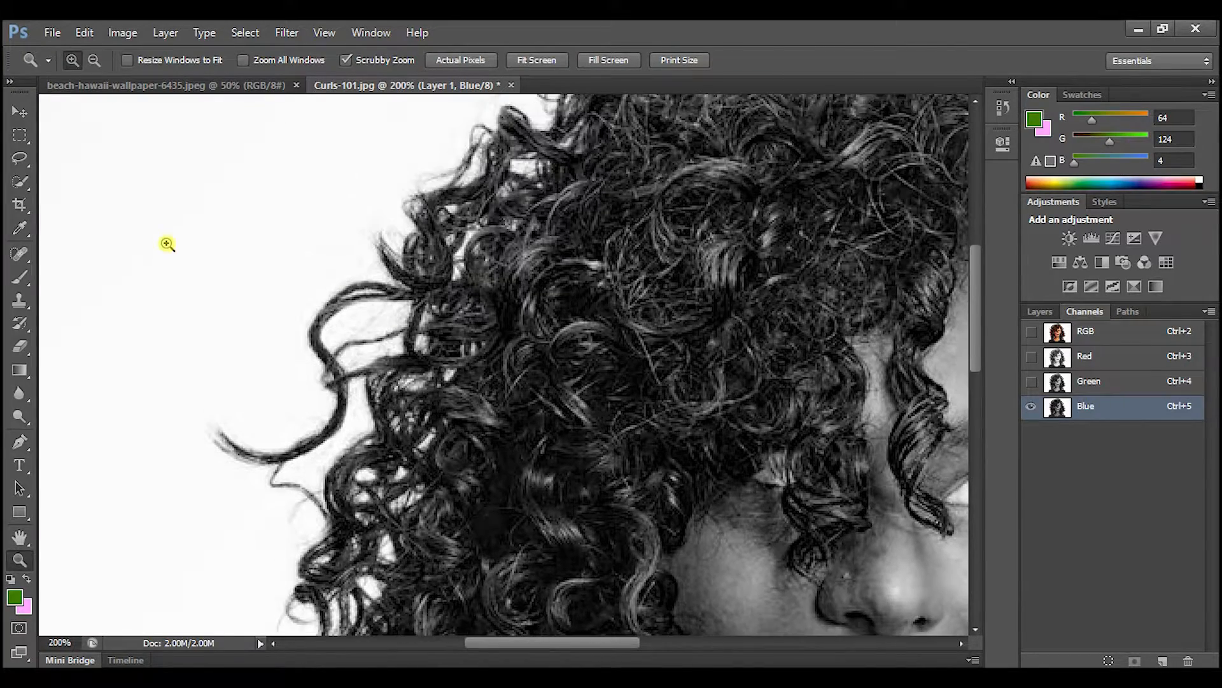
pyautogui.rightClick(258, 171)
pyautogui.click(355, 281)
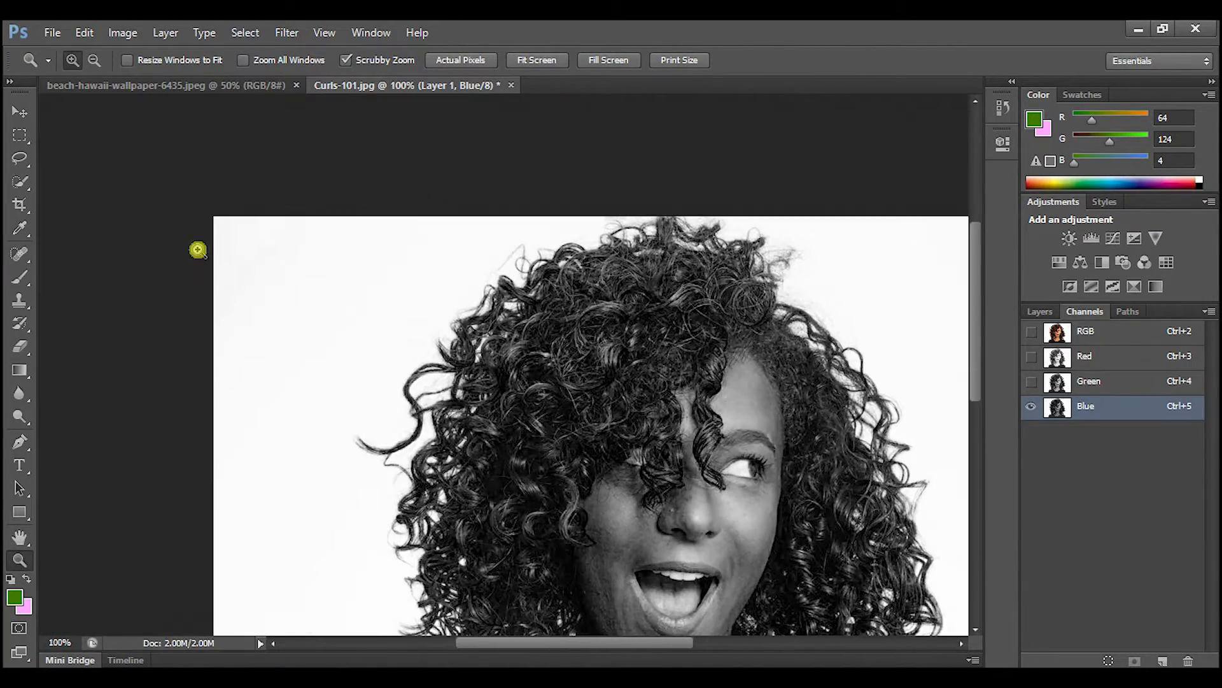
pyautogui.scroll(-5, 707, 246)
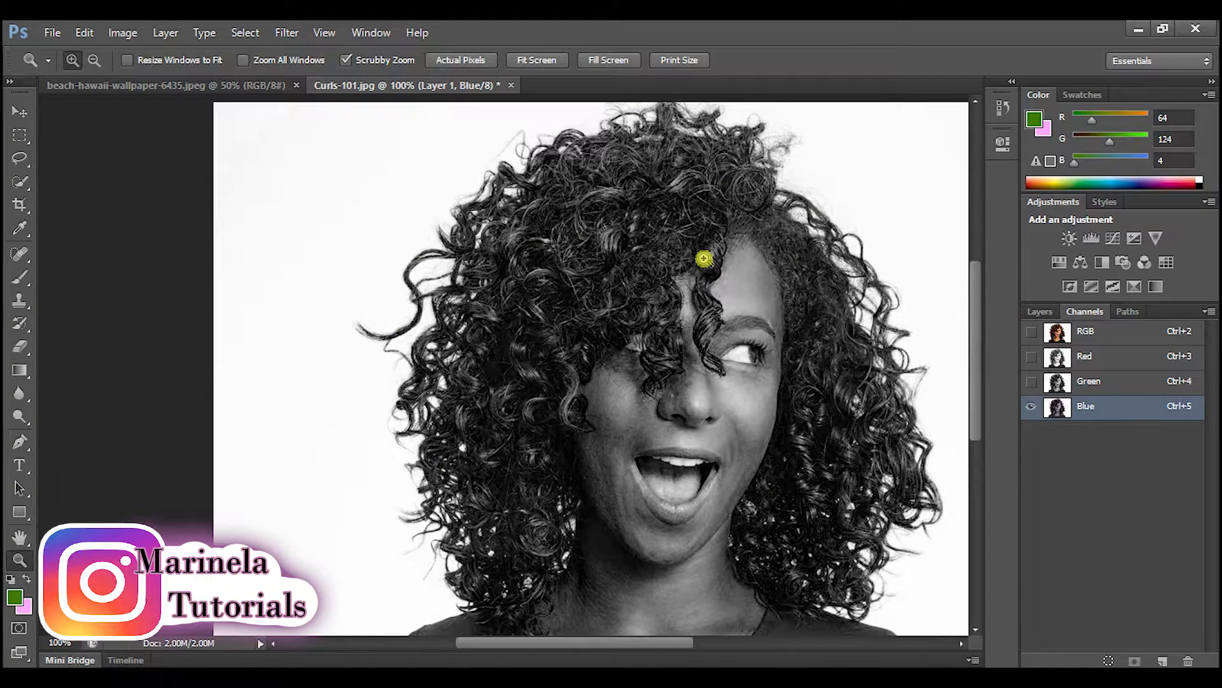
# Show the Green and Red channels together with Blue, then hide them so only Blue stays visible.
pyautogui.click(1030, 381)
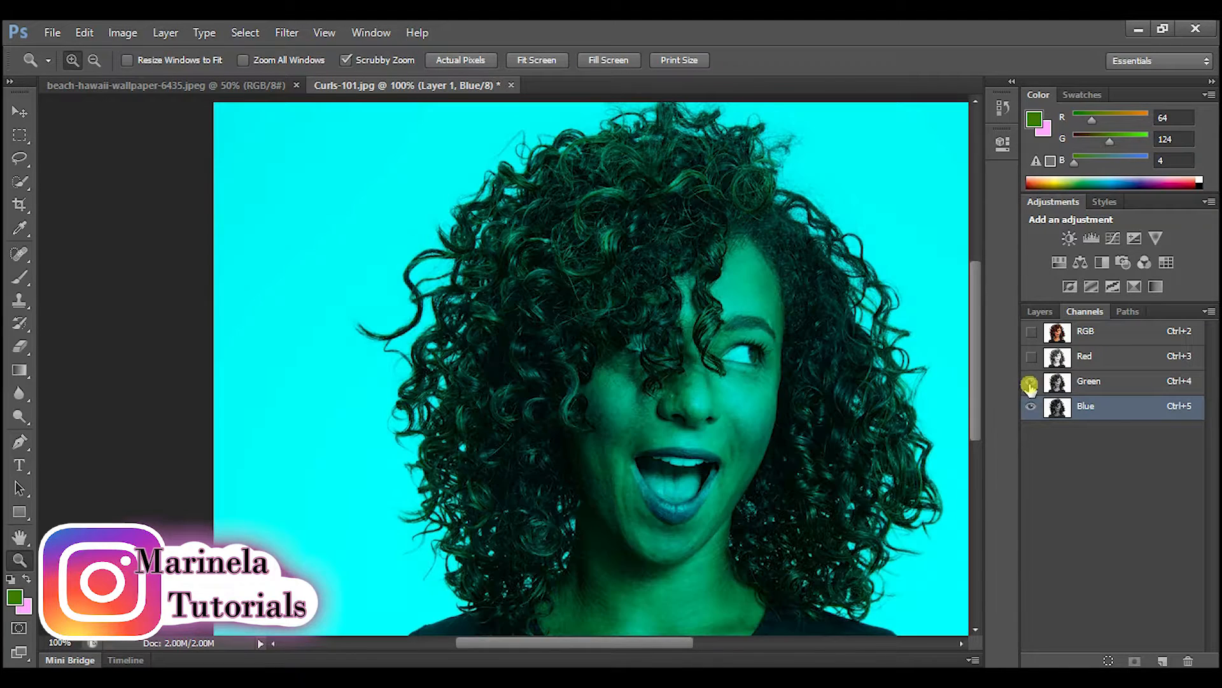
pyautogui.click(1033, 357)
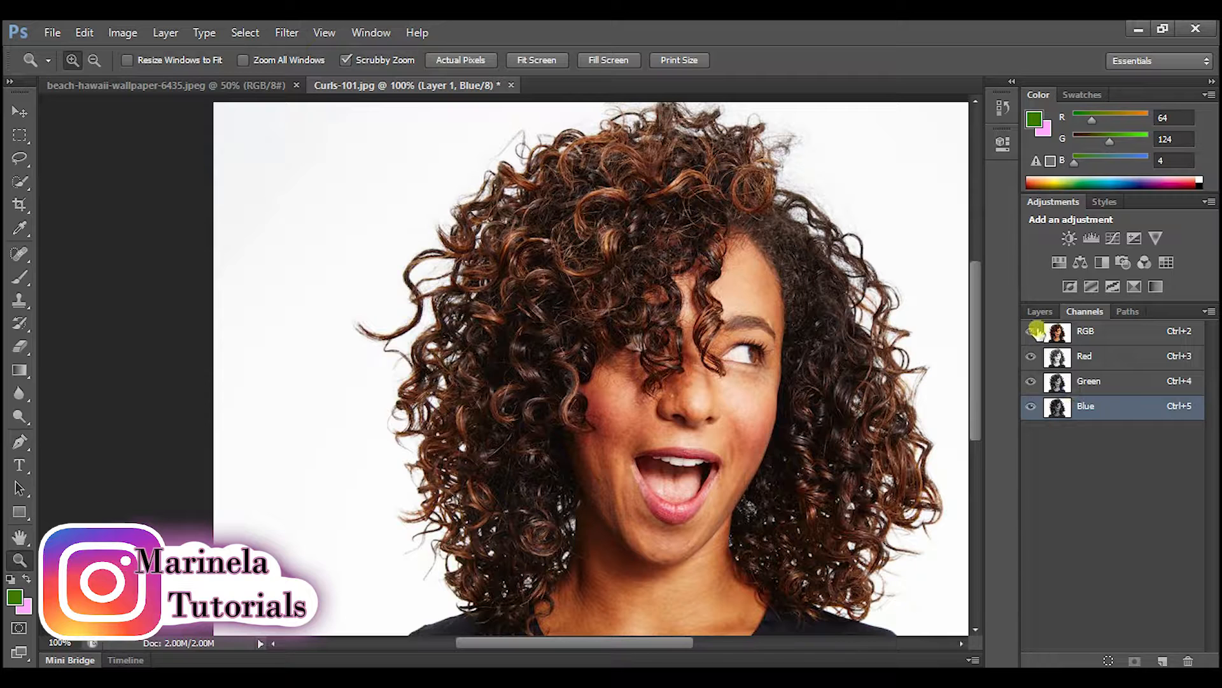
pyautogui.click(1071, 355)
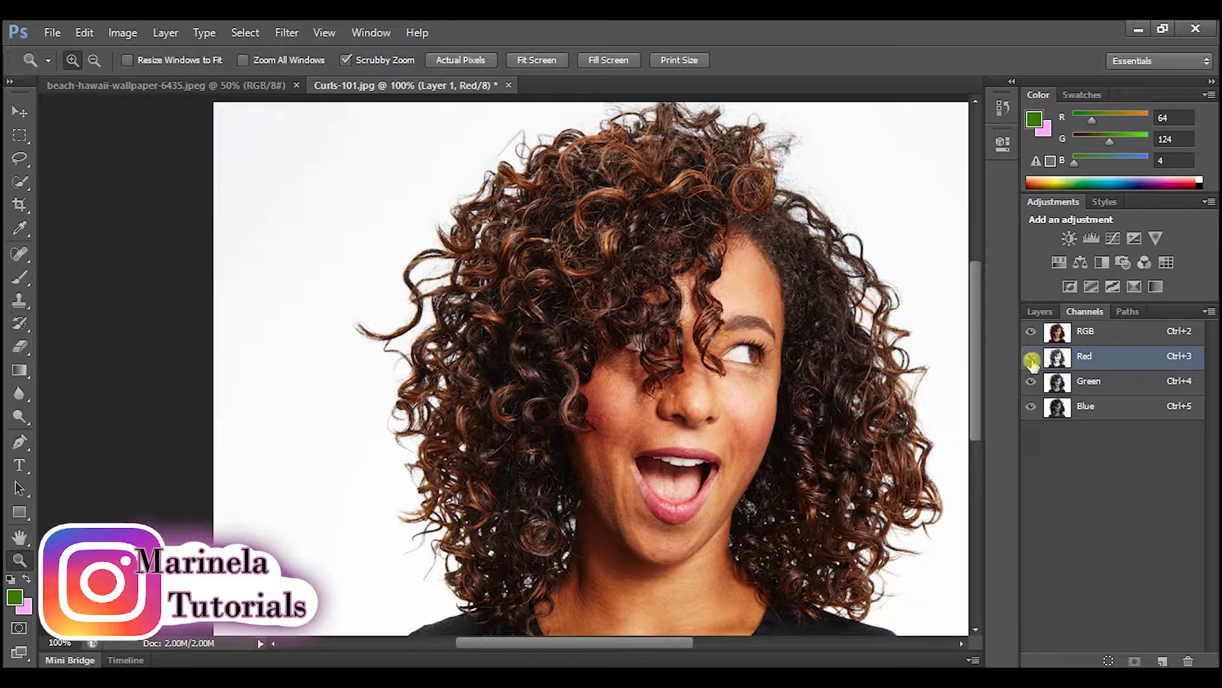
pyautogui.click(1029, 382)
pyautogui.click(1030, 357)
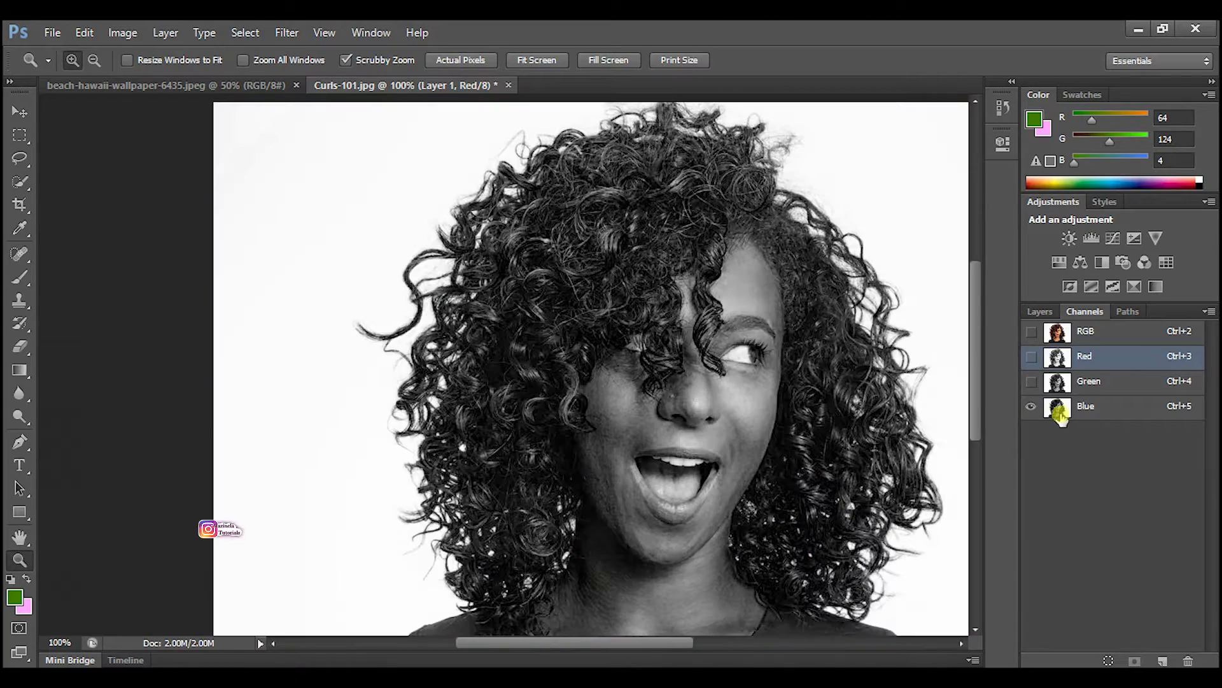
# Duplicate the Blue channel as "Blue copy" and show only the duplicate.
pyautogui.click(1082, 406)
pyautogui.rightClick(1103, 409)
pyautogui.click(1096, 421)
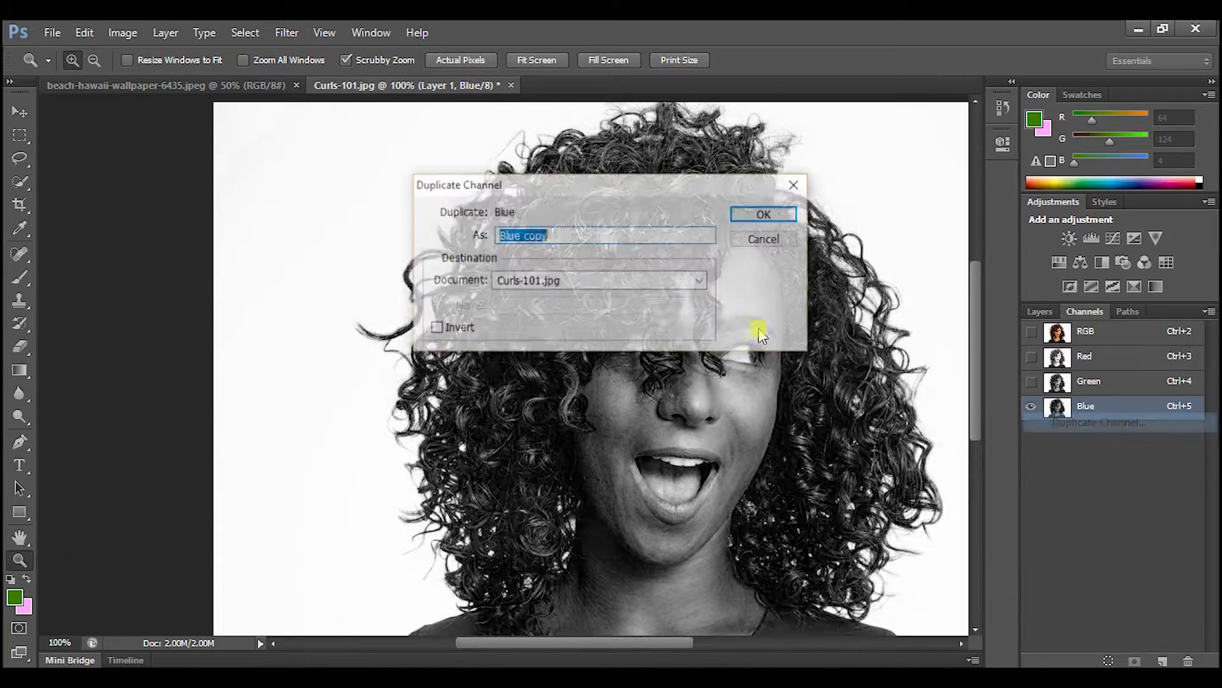
pyautogui.click(773, 213)
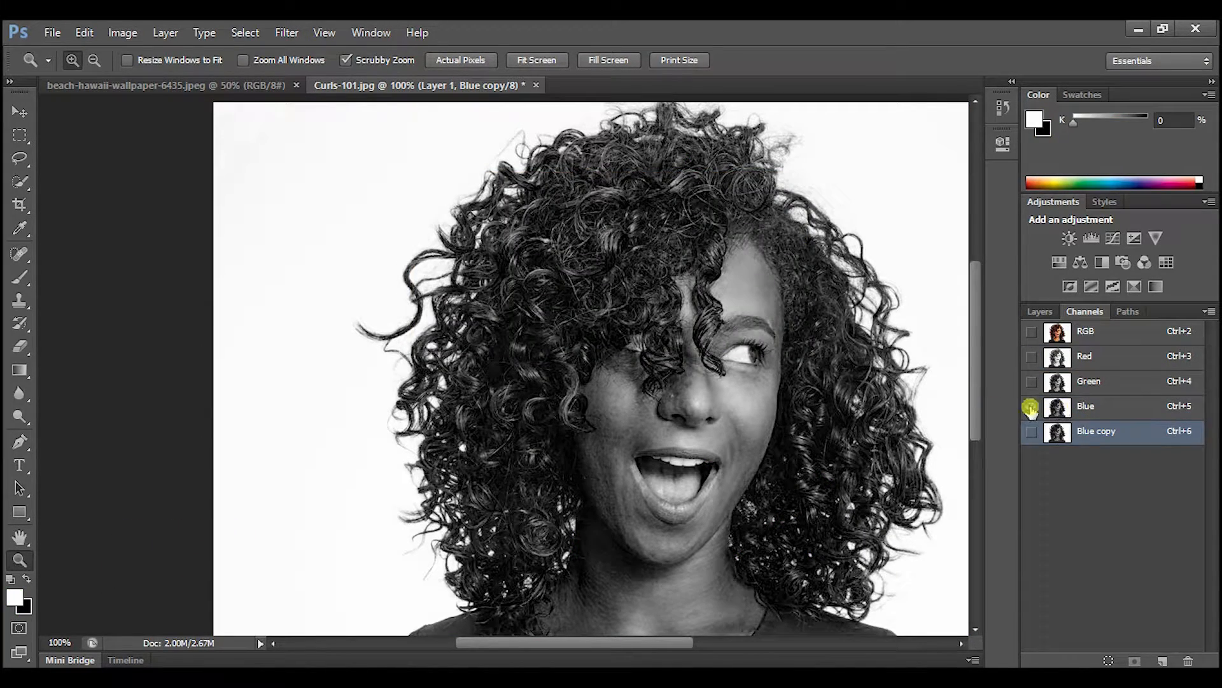
pyautogui.click(1033, 436)
pyautogui.click(1031, 406)
# Open Levels for the Blue copy channel and set the input shadows to 74 and the input highlights to 239.
pyautogui.scroll(-3, 300, 376)
pyautogui.scroll(-1, 471, 363)
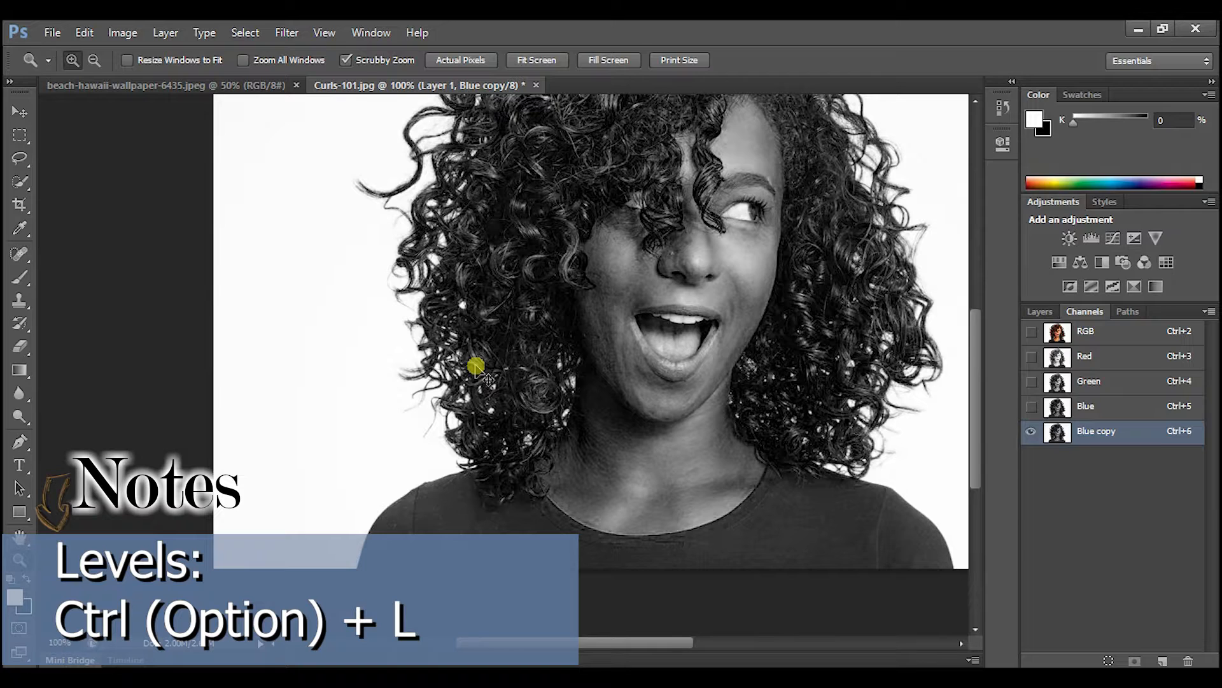
pyautogui.hotkey('ctrl', 'l')
pyautogui.scroll(2, 796, 323)
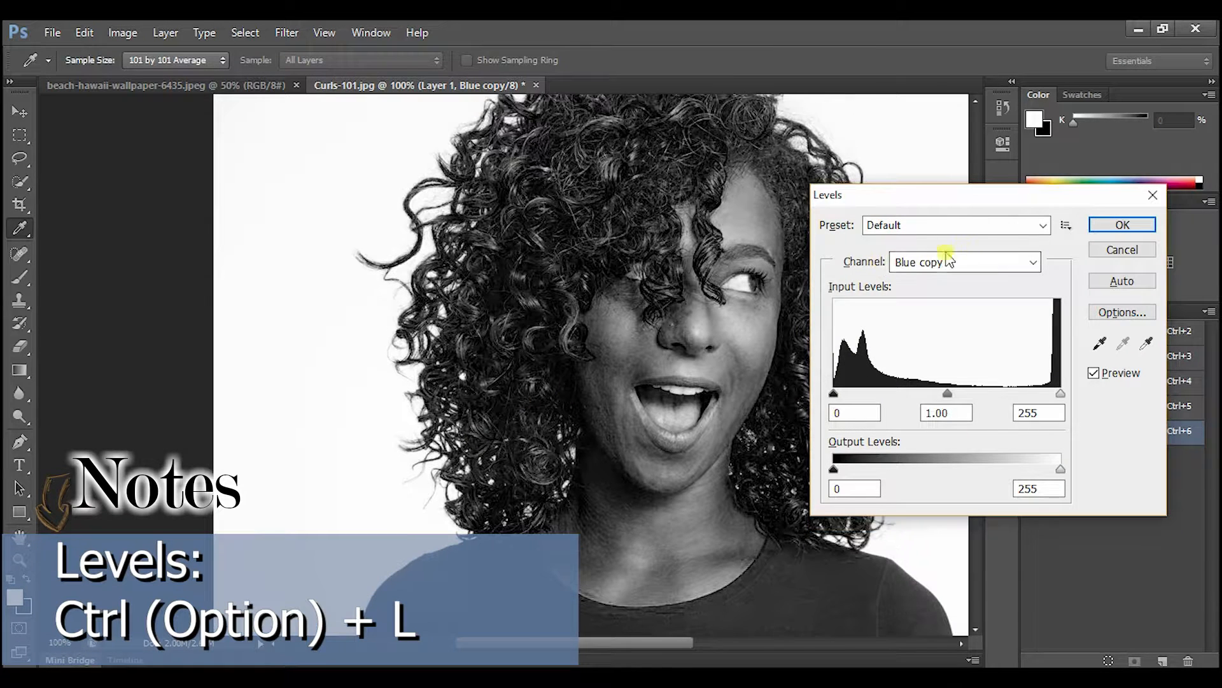
pyautogui.scroll(2, 633, 327)
pyautogui.moveTo(836, 398); pyautogui.dragTo(847, 401)
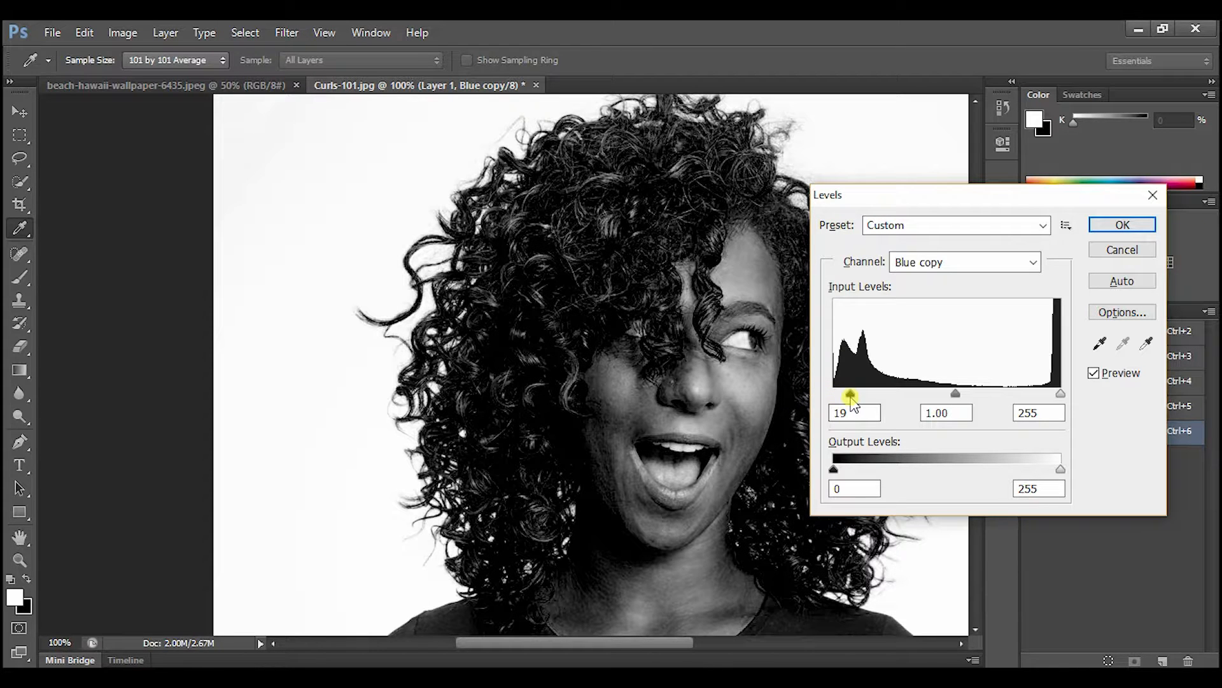
pyautogui.moveTo(859, 404); pyautogui.dragTo(873, 406)
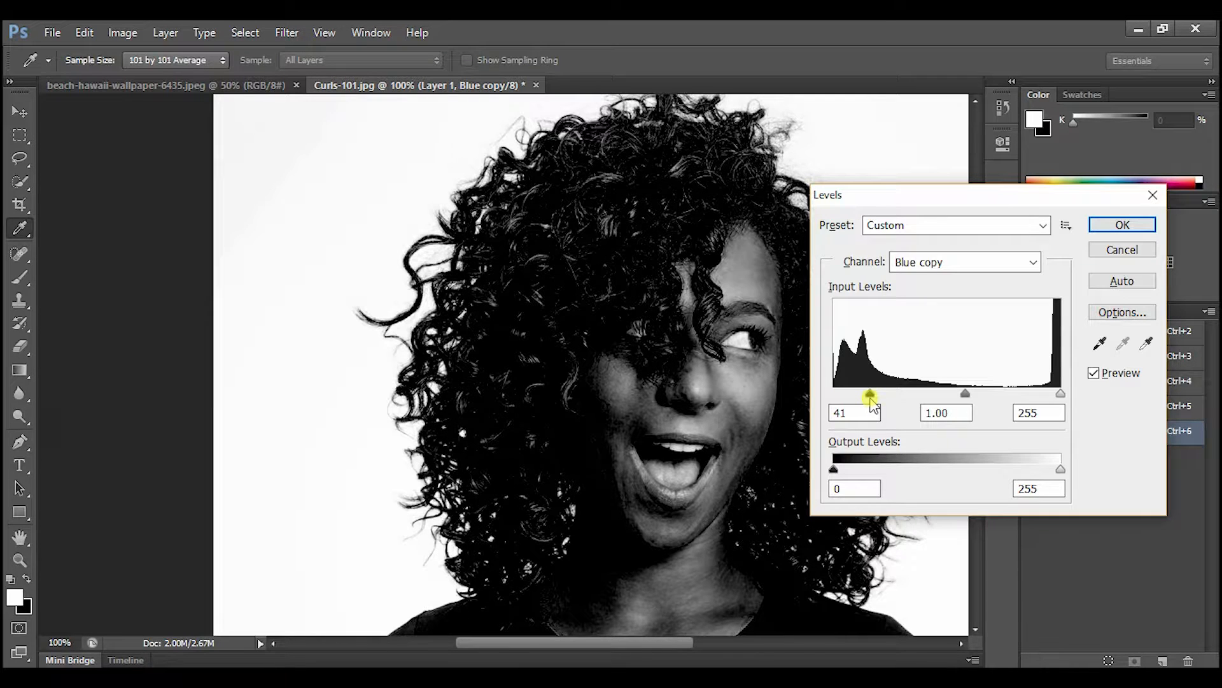
pyautogui.moveTo(882, 396); pyautogui.dragTo(899, 397)
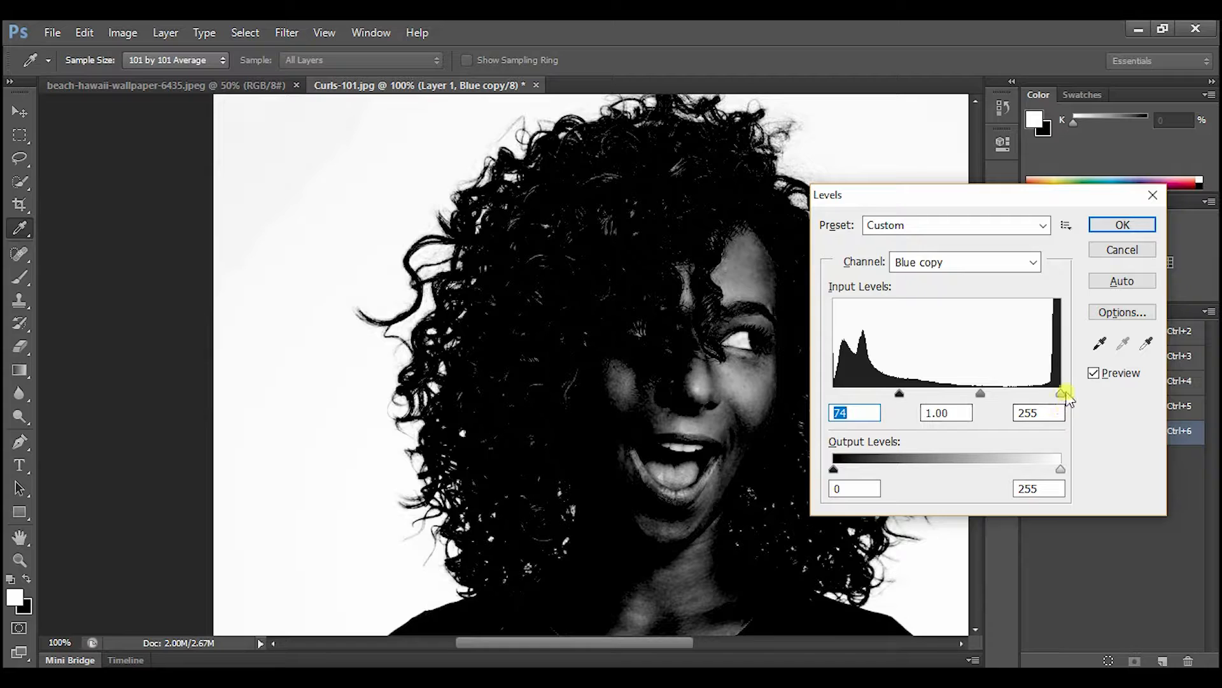
pyautogui.moveTo(1059, 394); pyautogui.dragTo(970, 403)
# Try Levels midtones of 2.44 and input shadows of 80 on the Blue copy channel.
pyautogui.click(979, 402)
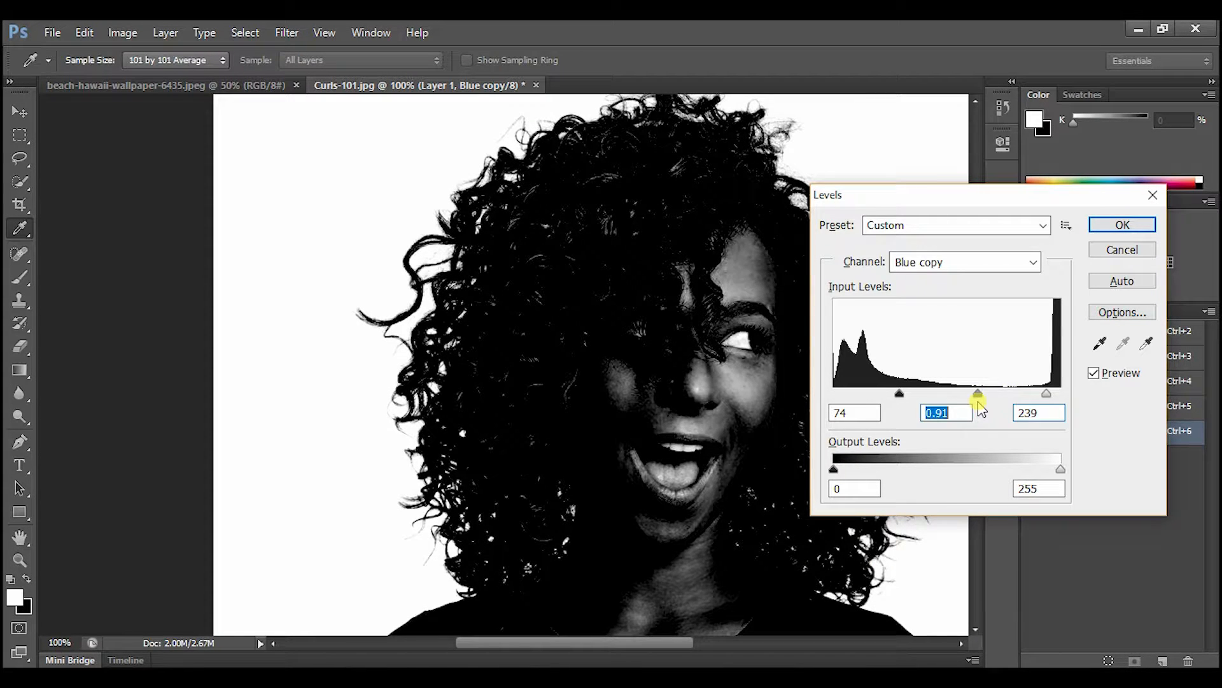
pyautogui.moveTo(984, 396); pyautogui.dragTo(929, 407)
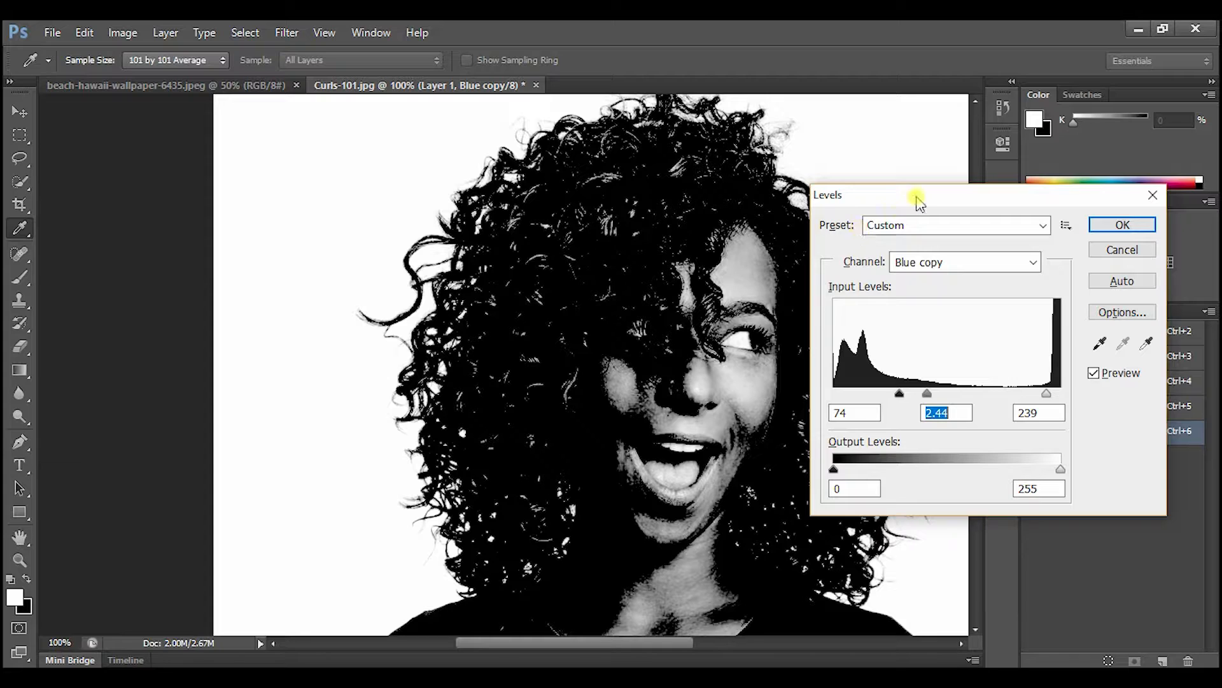
pyautogui.moveTo(920, 202); pyautogui.dragTo(836, 117)
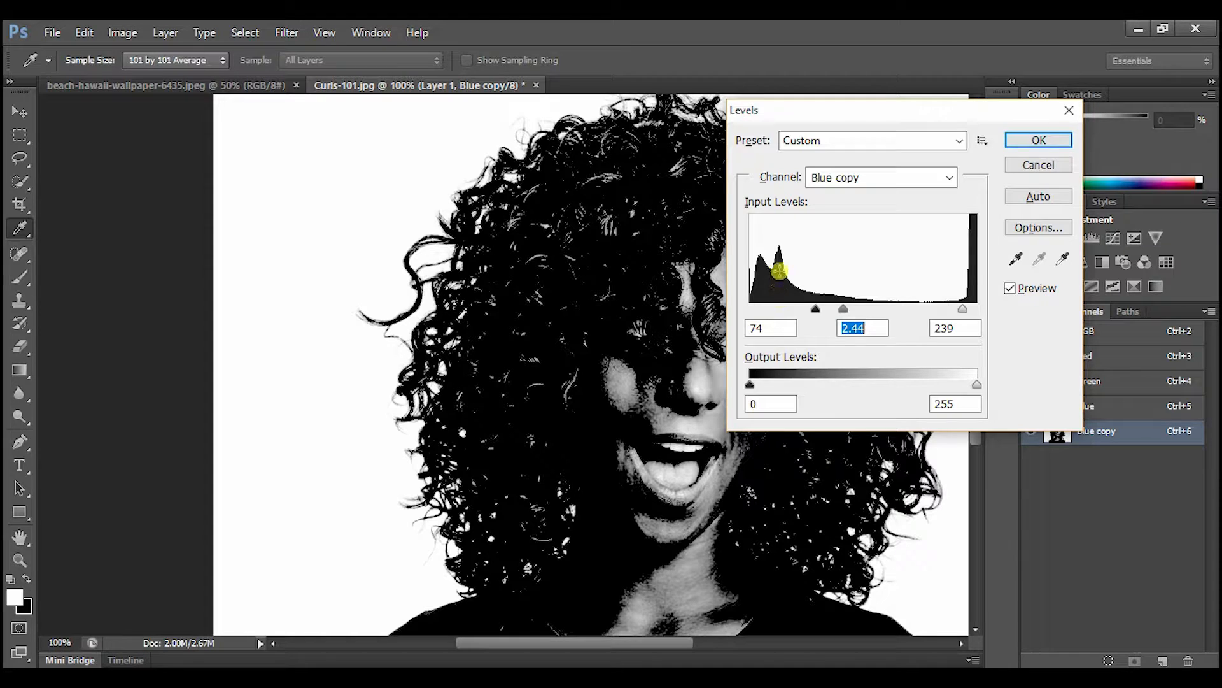
pyautogui.moveTo(820, 315)
pyautogui.mouseDown()
pyautogui.moveTo(832, 315)
pyautogui.moveTo(773, 318)
pyautogui.moveTo(825, 325)
pyautogui.mouseUp()
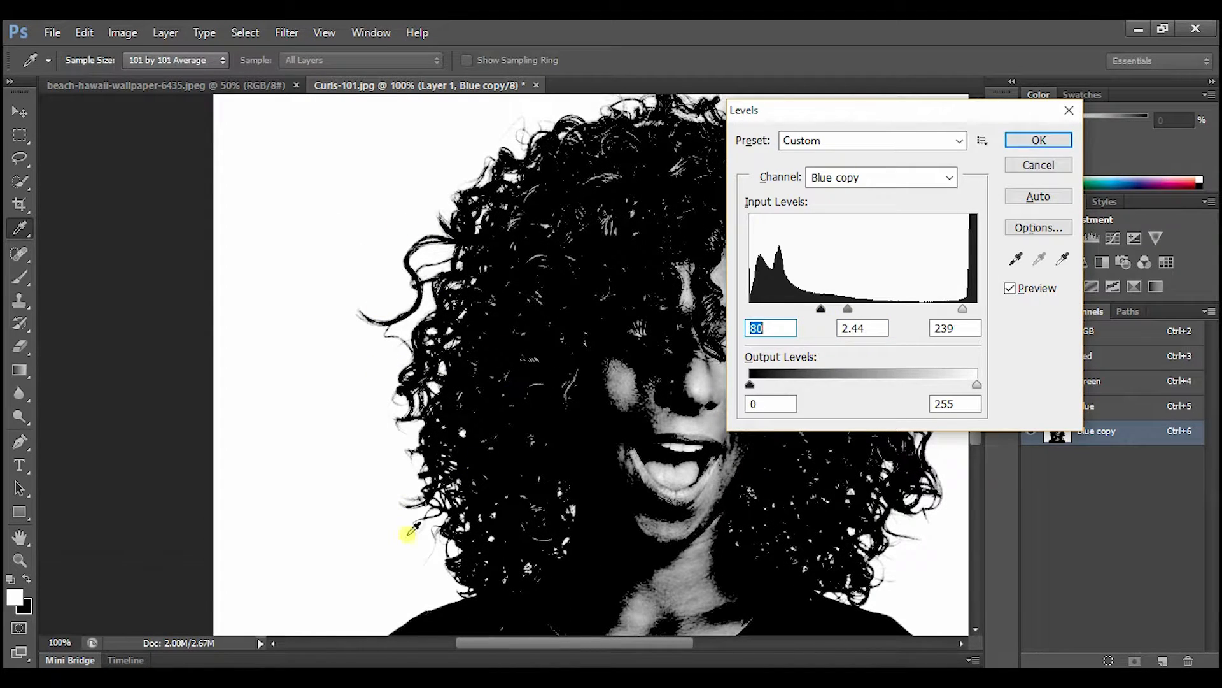
# Set the Levels midtones to 0.82 and the input shadows to 99, and apply the adjustment to the Blue copy channel.
pyautogui.moveTo(849, 314); pyautogui.dragTo(899, 322)
pyautogui.moveTo(852, 111); pyautogui.dragTo(1029, 136)
pyautogui.moveTo(1081, 340); pyautogui.dragTo(1139, 333)
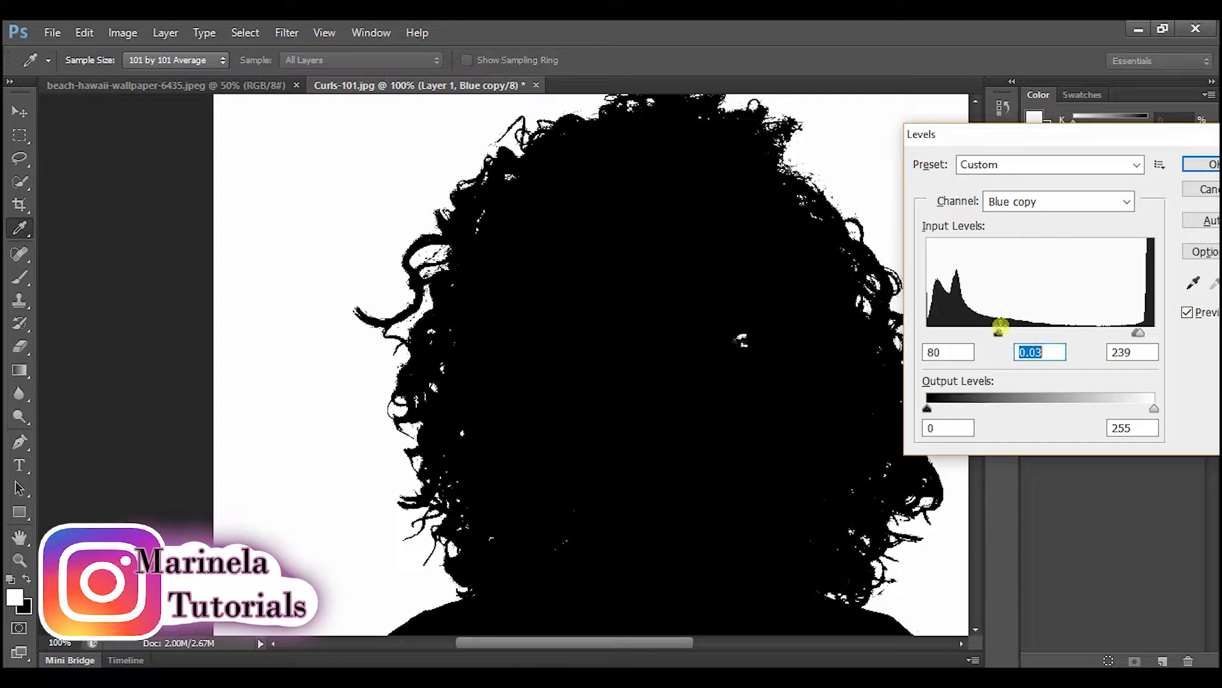
pyautogui.moveTo(1136, 337); pyautogui.dragTo(1079, 341)
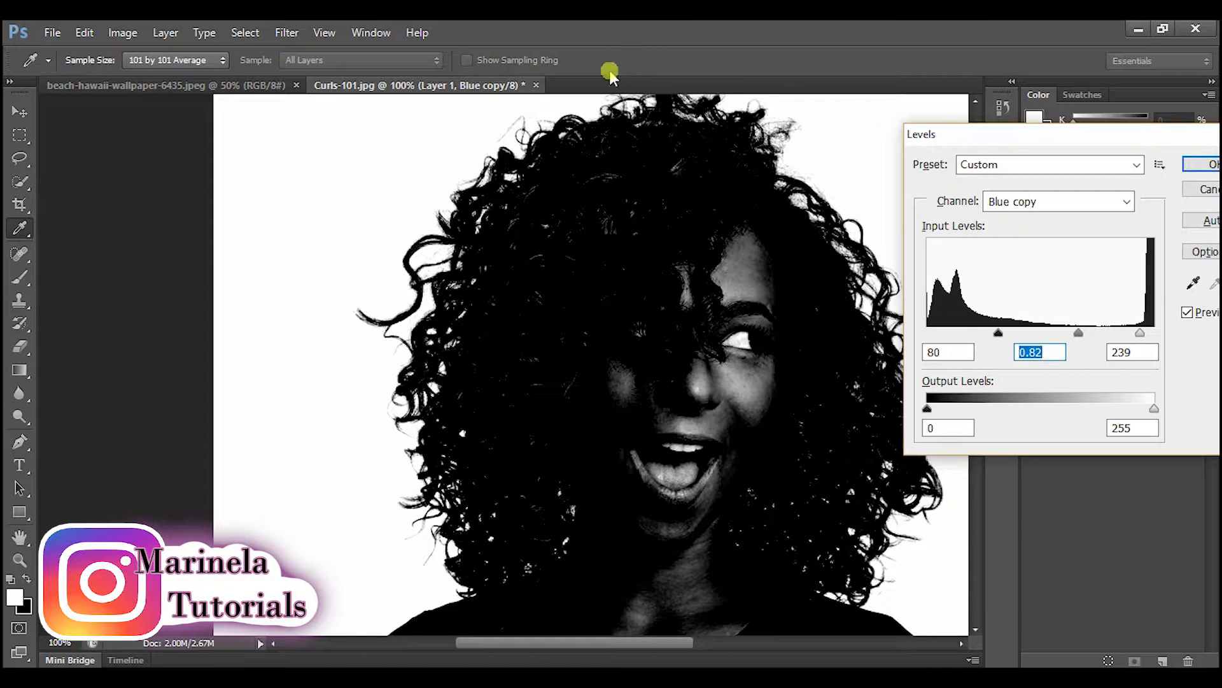
pyautogui.moveTo(999, 334); pyautogui.dragTo(1016, 335)
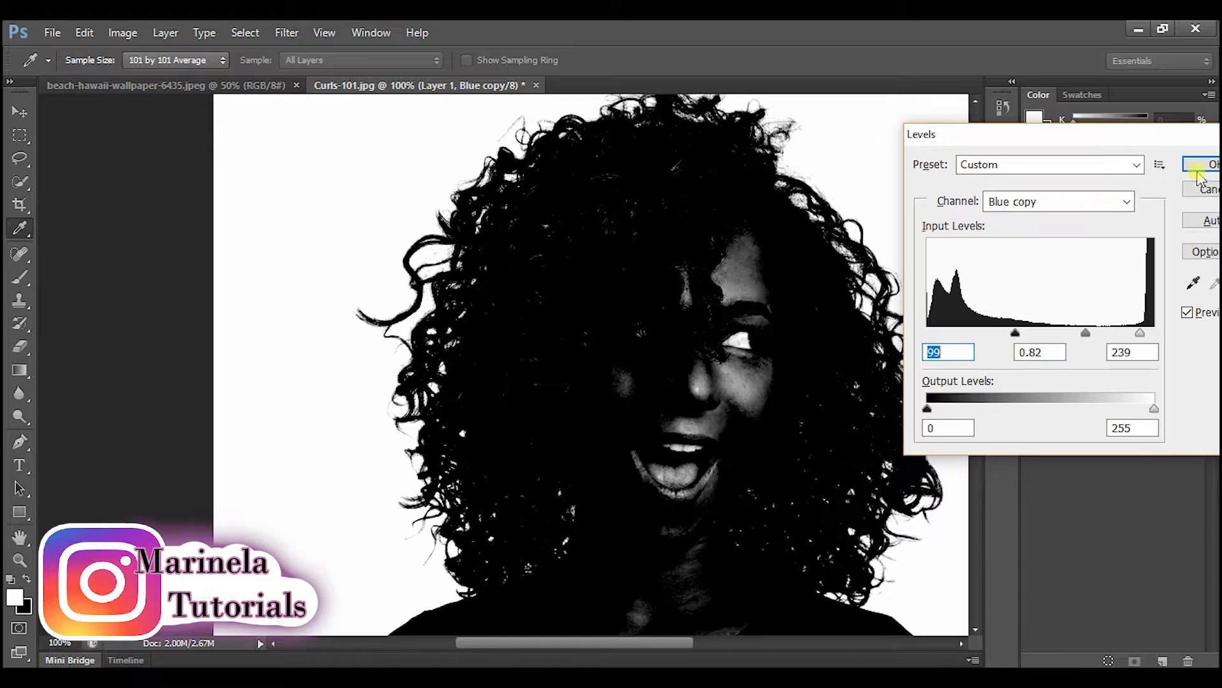
pyautogui.moveTo(1116, 136); pyautogui.dragTo(670, 171)
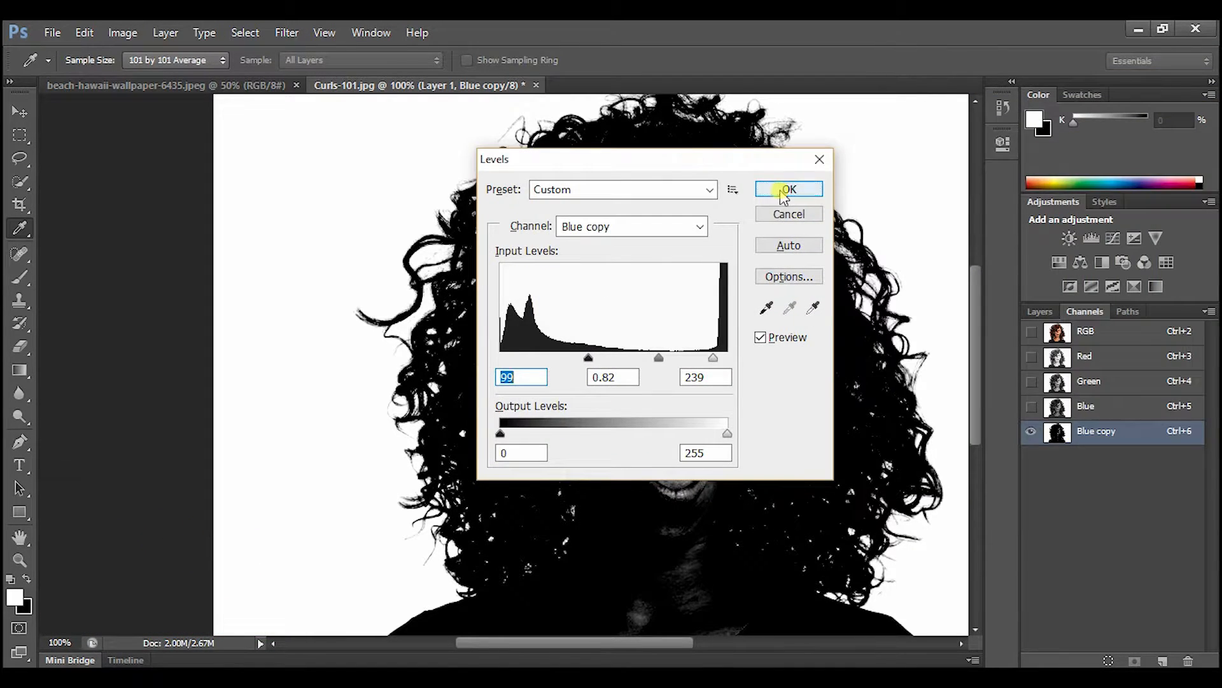
pyautogui.click(780, 189)
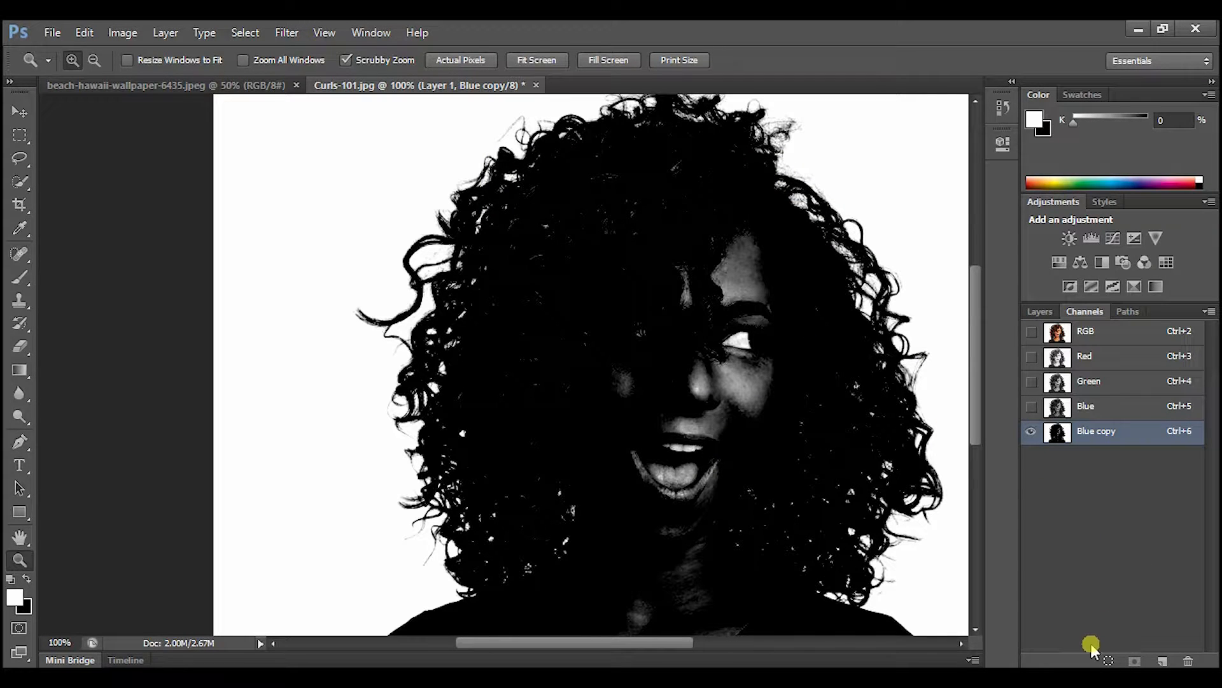
pyautogui.scroll(-3, 783, 371)
pyautogui.scroll(-4, 783, 372)
pyautogui.scroll(6, 784, 371)
pyautogui.scroll(2, 671, 327)
pyautogui.scroll(-3, 726, 254)
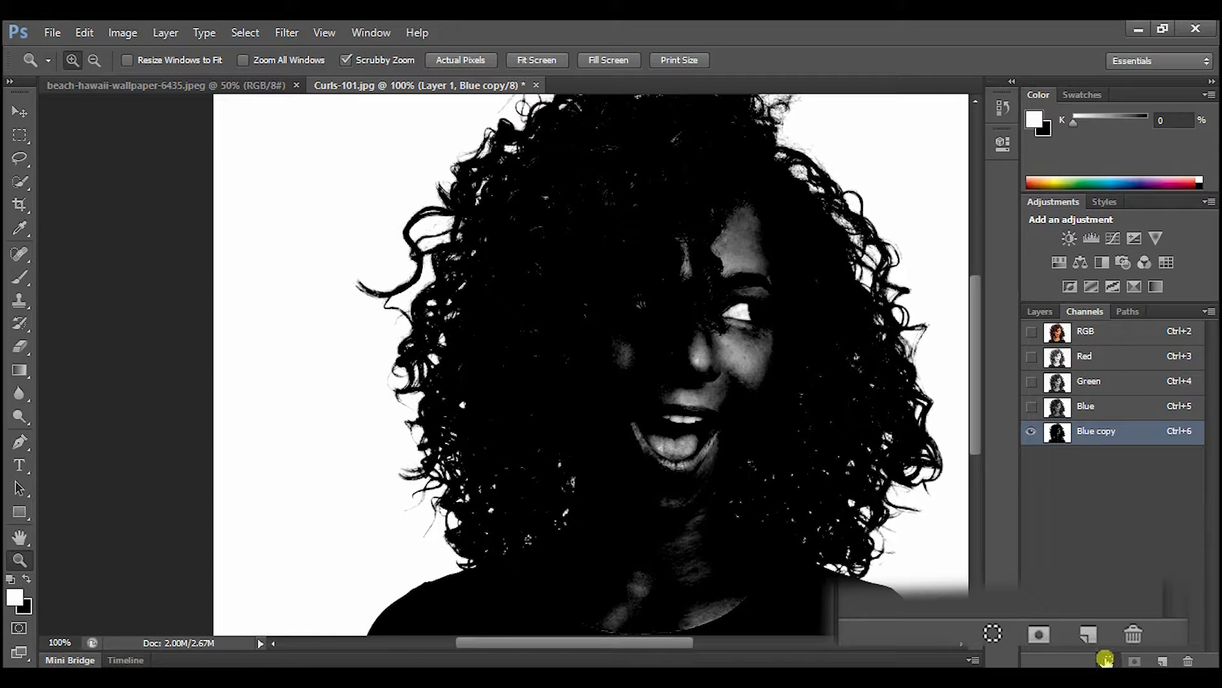
# Load the Blue copy channel as a selection and add a layer mask to Layer 1 from it.
pyautogui.click(1105, 659)
pyautogui.scroll(3, 593, 302)
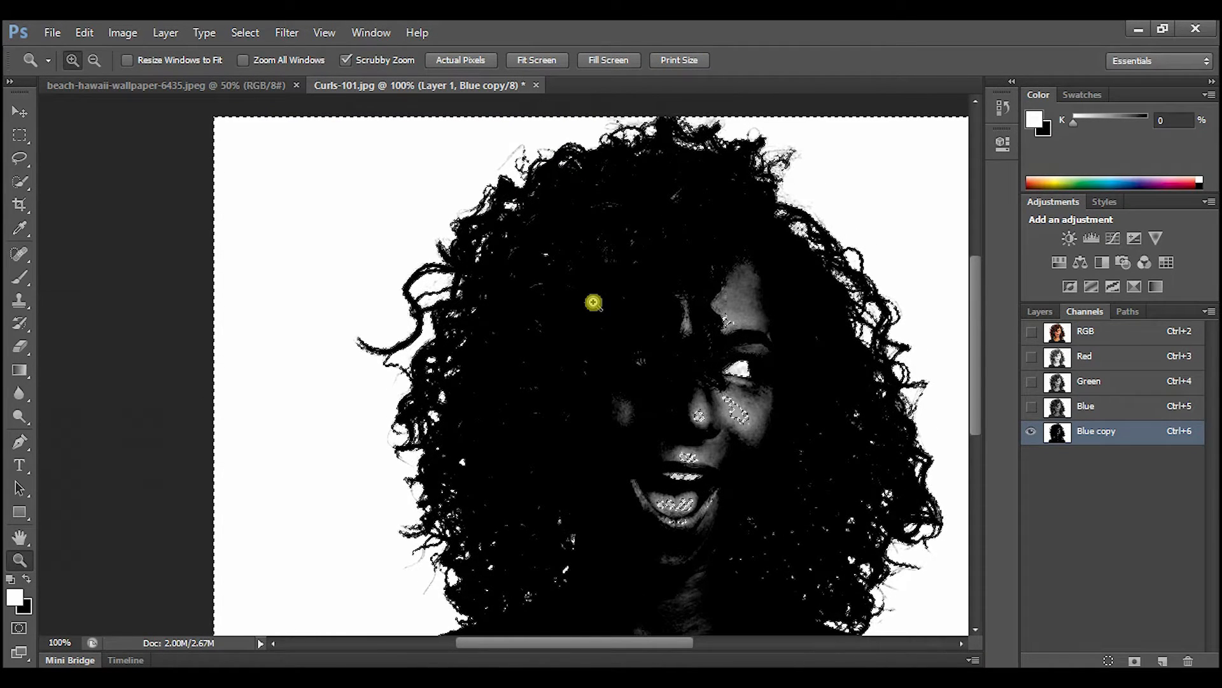
pyautogui.click(1038, 312)
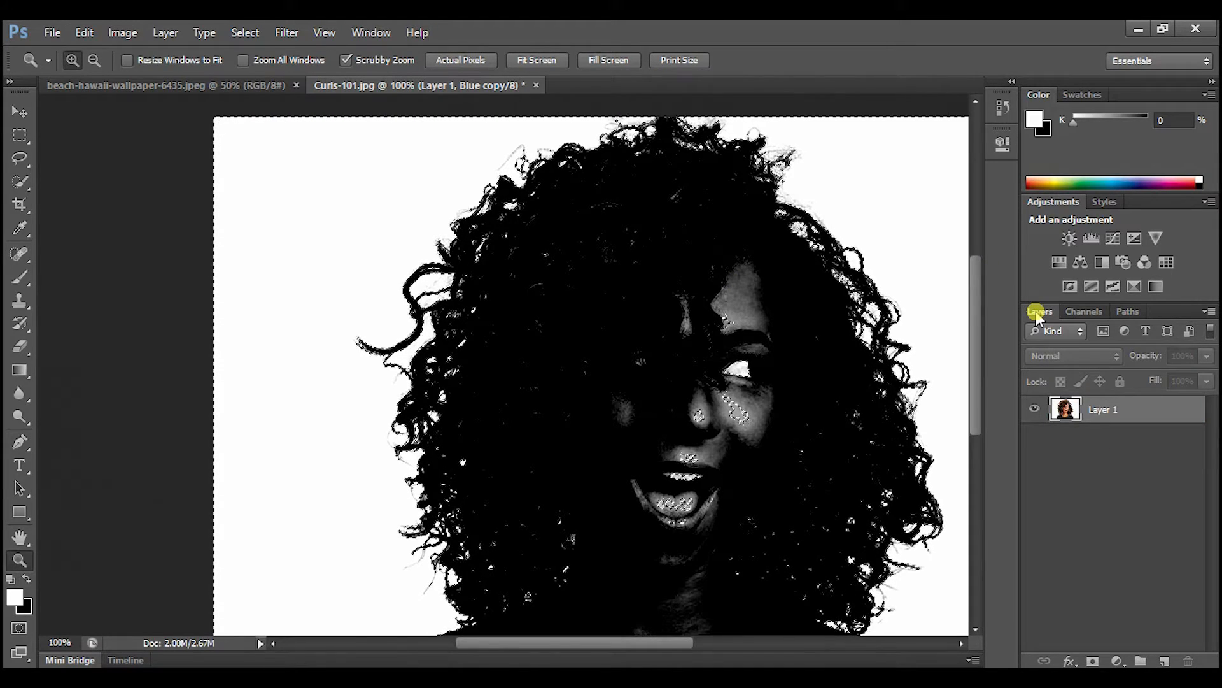
pyautogui.click(1093, 661)
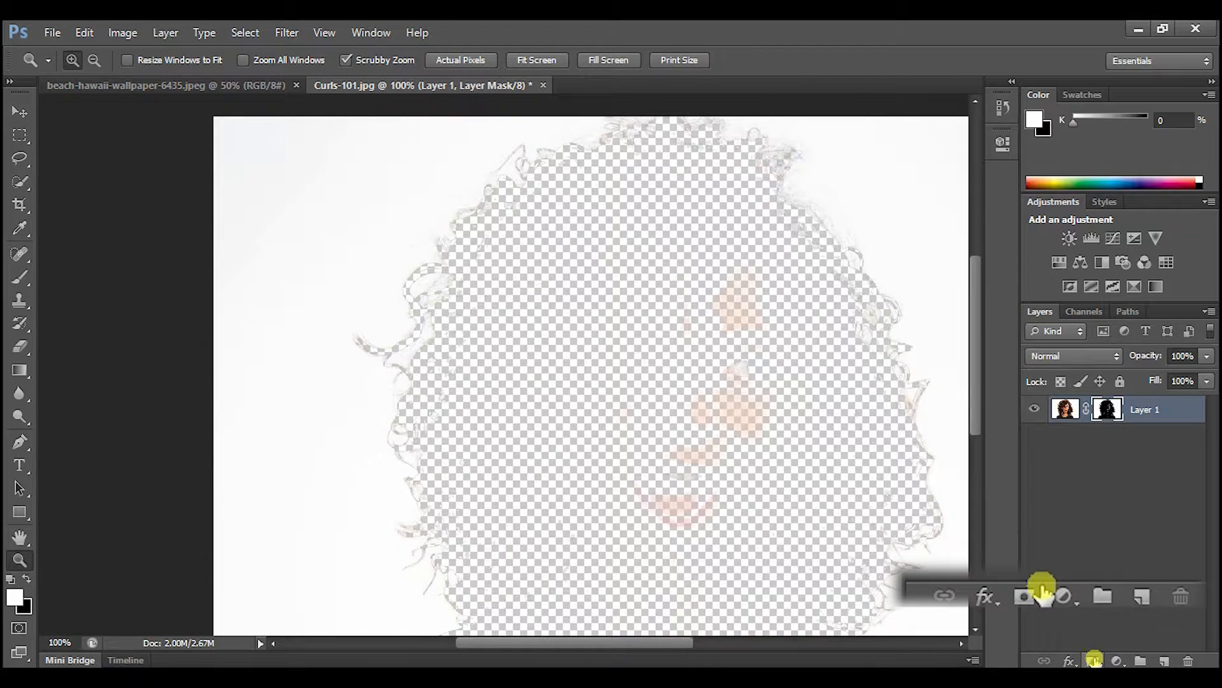
# Invert the layer mask of Layer 1.
pyautogui.scroll(-5, 469, 417)
pyautogui.scroll(7, 523, 390)
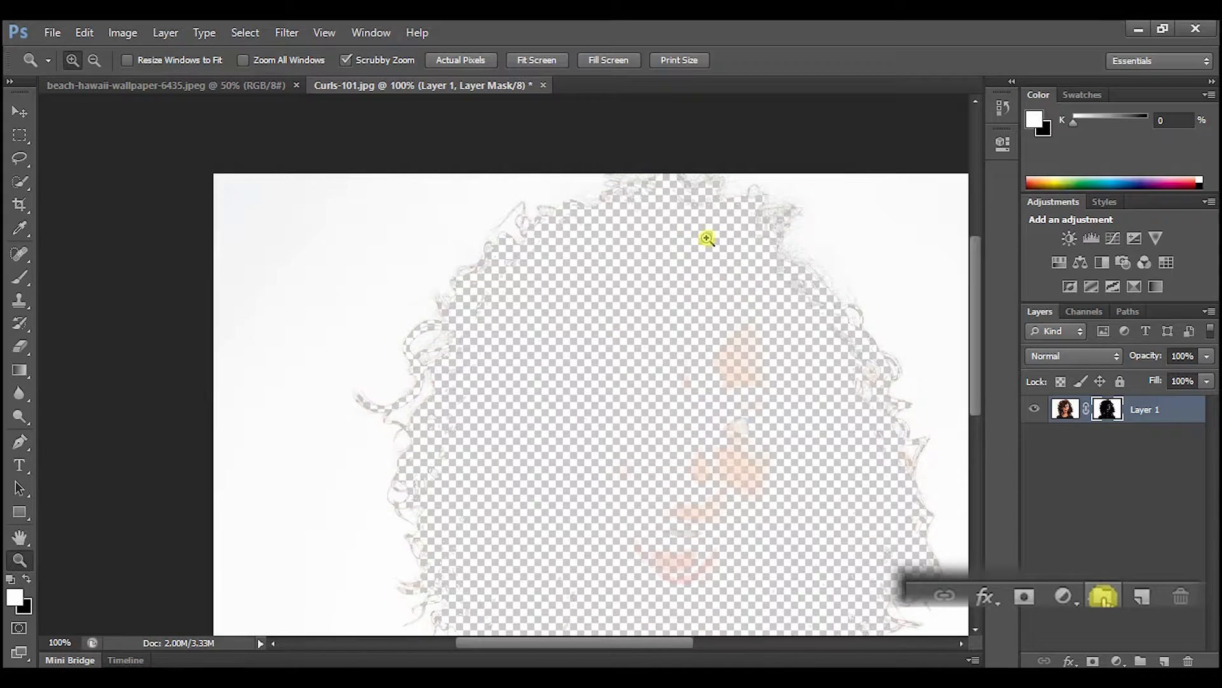
pyautogui.scroll(-4, 701, 299)
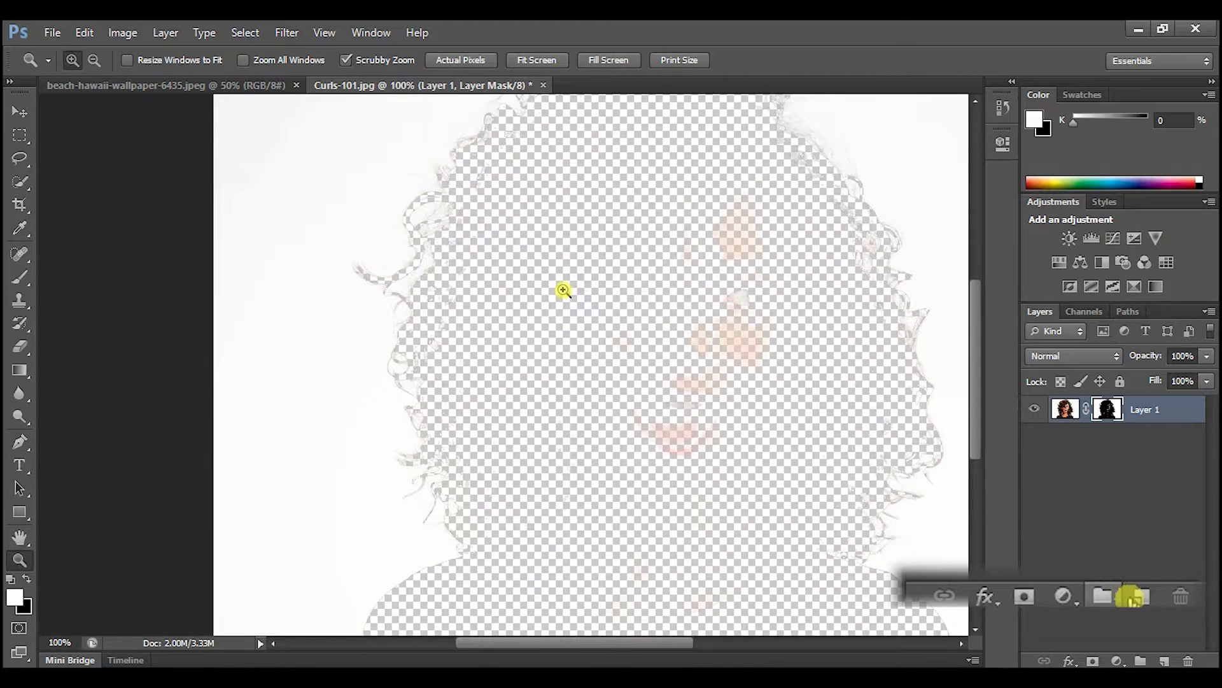
pyautogui.scroll(-2, 563, 291)
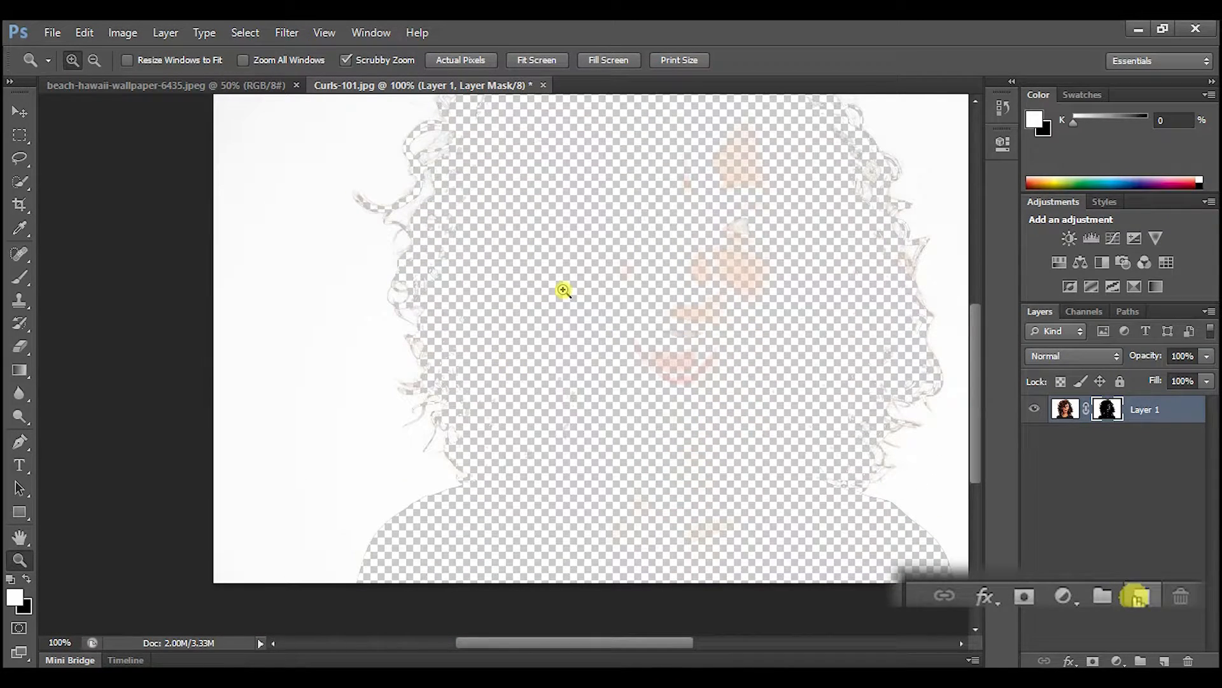
pyautogui.hotkey('ctrl', 'i')
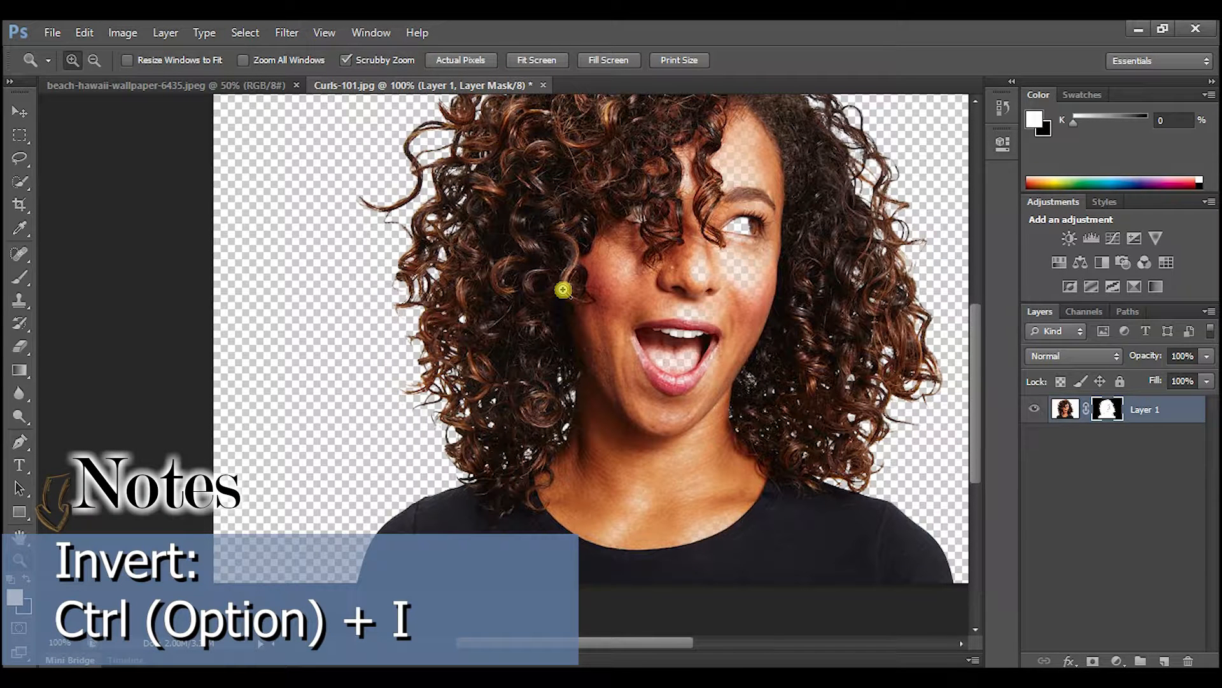
# Examine the woman's face and hair in the masked image for areas that should be fully opaque.
pyautogui.scroll(2, 607, 337)
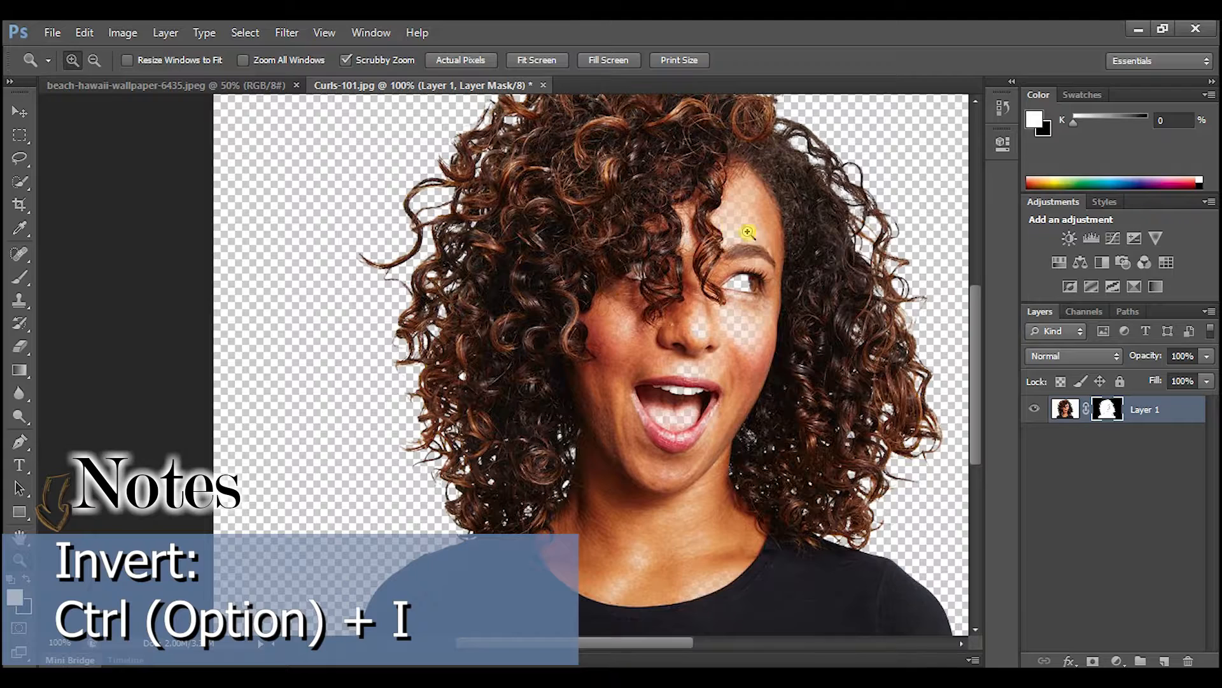
pyautogui.scroll(3, 627, 306)
pyautogui.scroll(-3, 627, 304)
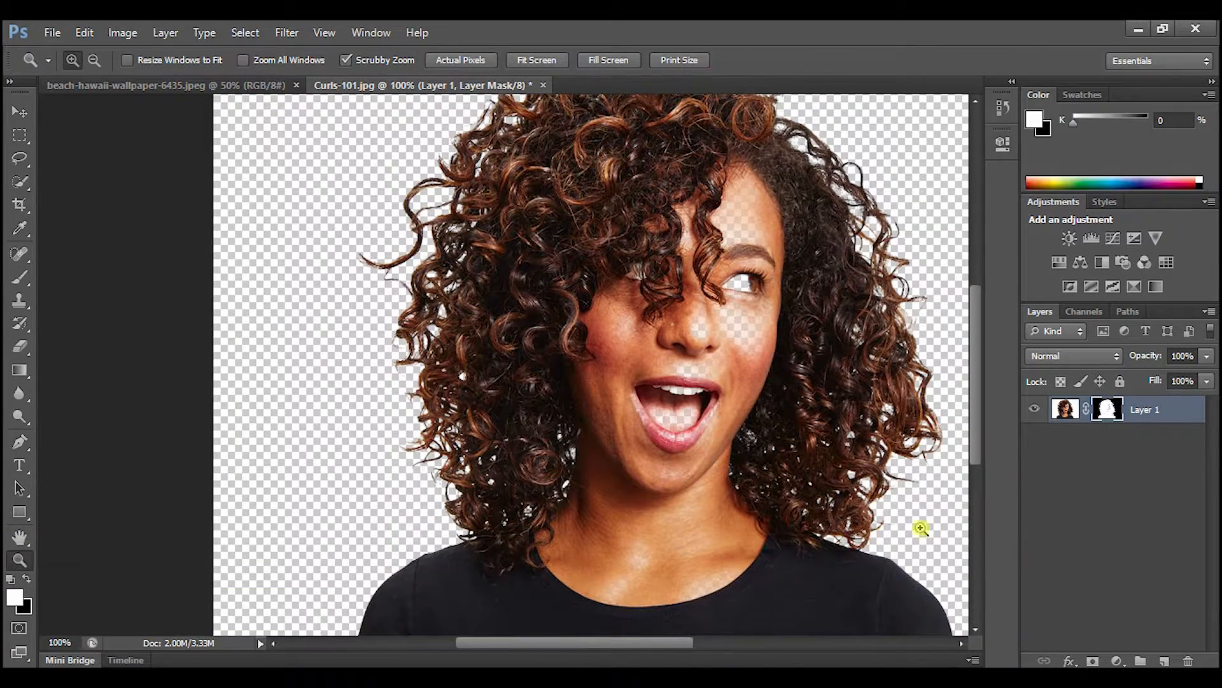
pyautogui.click(800, 339)
pyautogui.scroll(3, 673, 245)
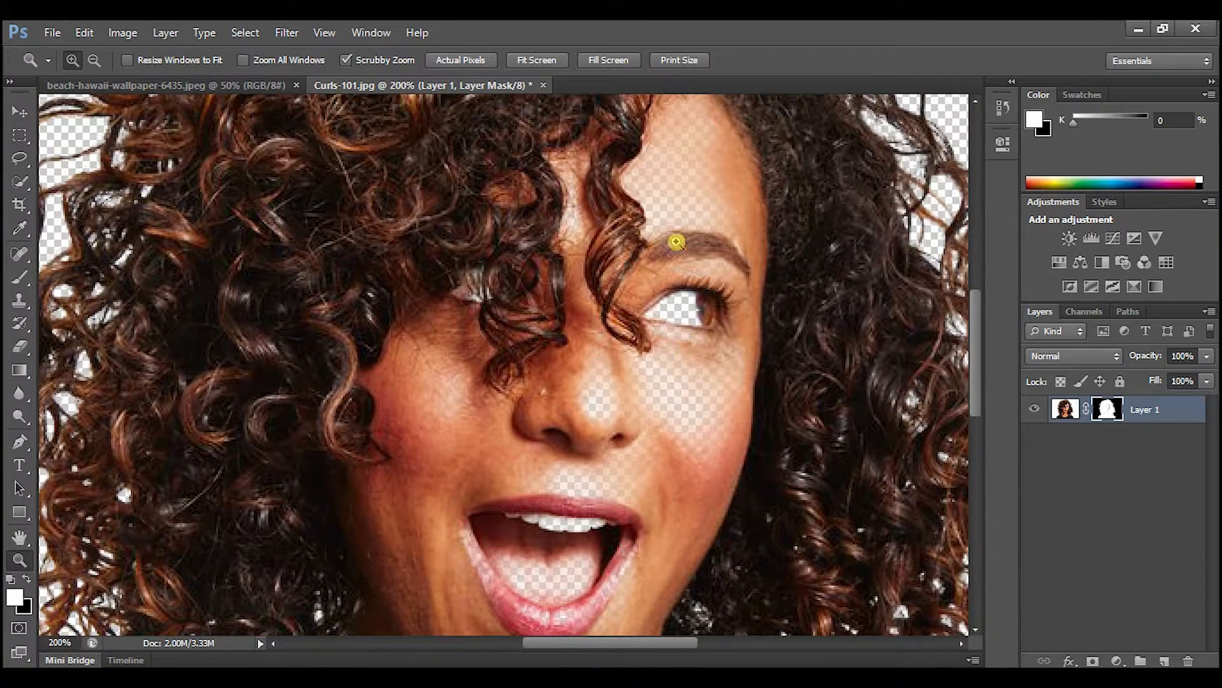
pyautogui.rightClick(431, 340)
pyautogui.click(486, 348)
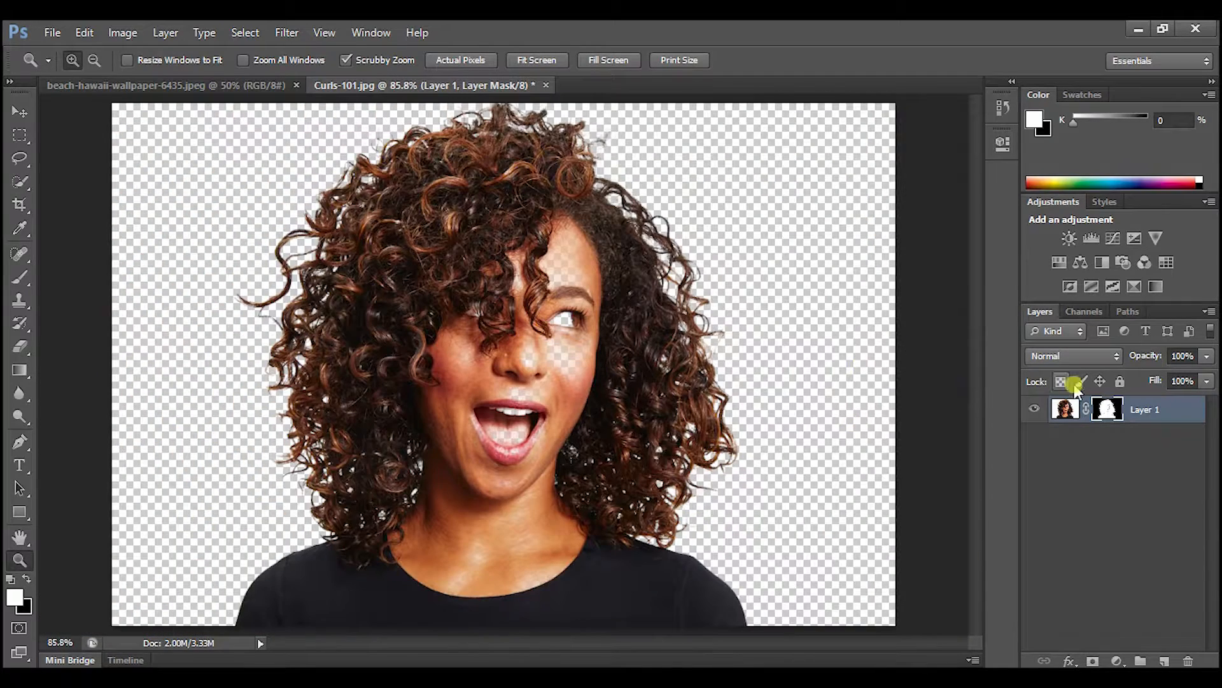
# Show only the Layer 1 Mask channel, hiding the RGB, Red, Green and Blue channels.
pyautogui.click(1085, 310)
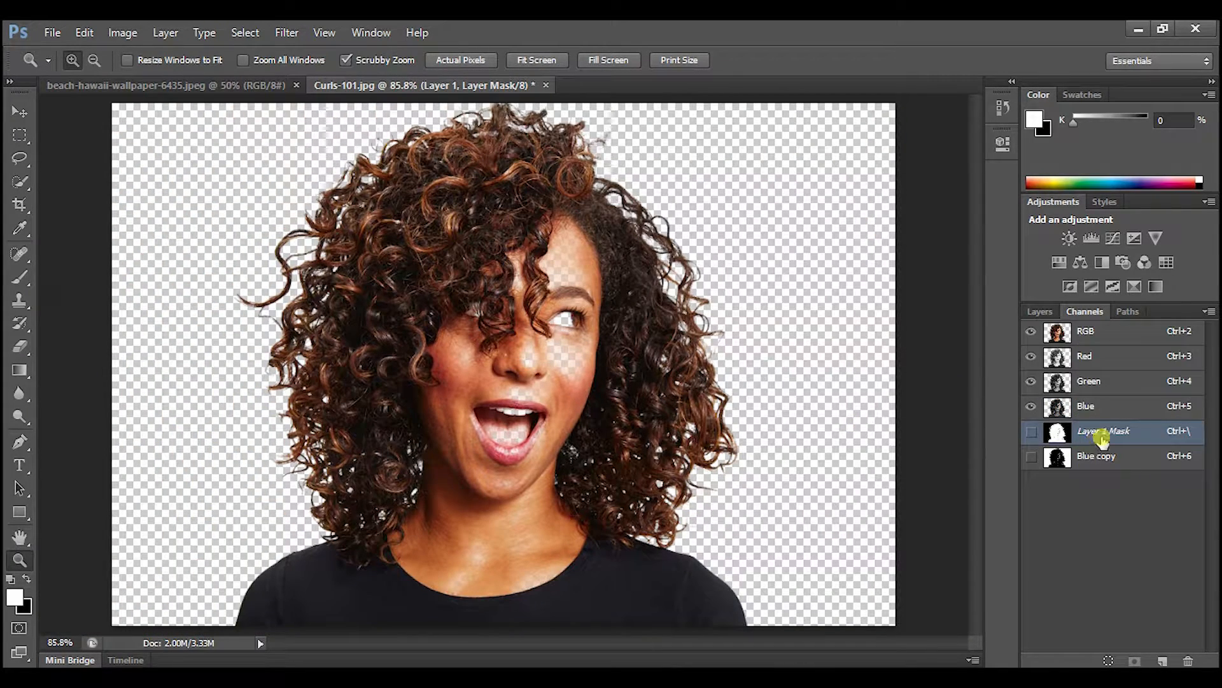
pyautogui.click(1032, 431)
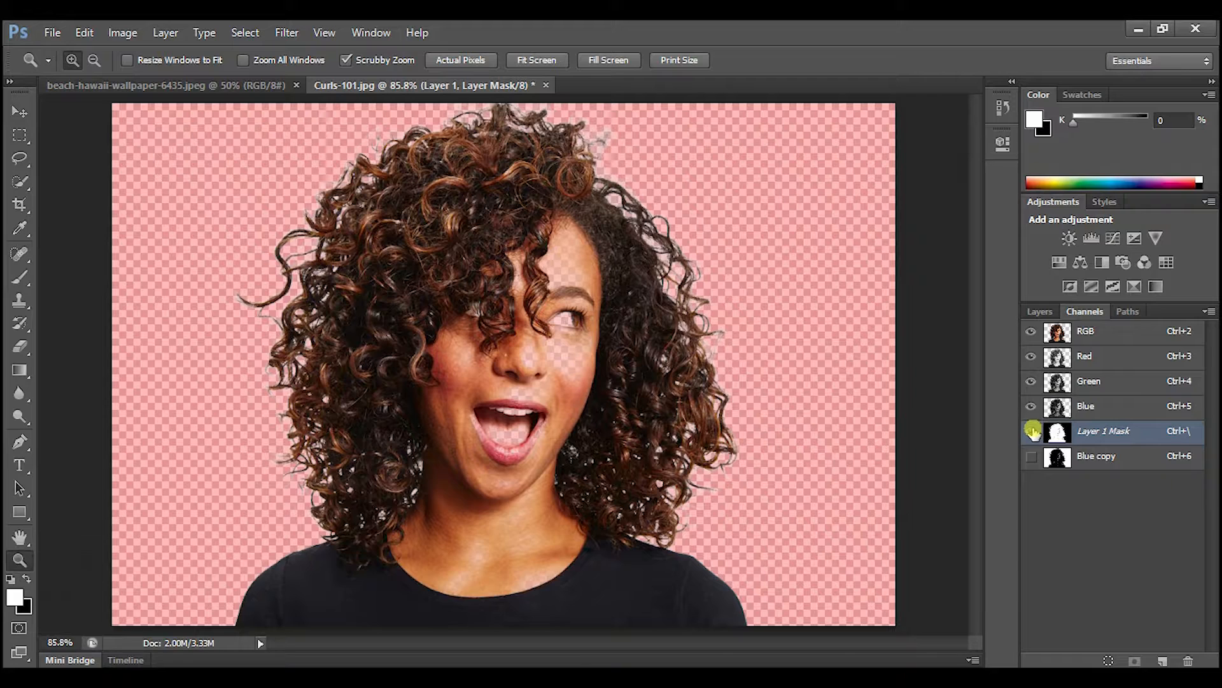
pyautogui.click(1031, 406)
pyautogui.click(1032, 381)
pyautogui.click(1032, 356)
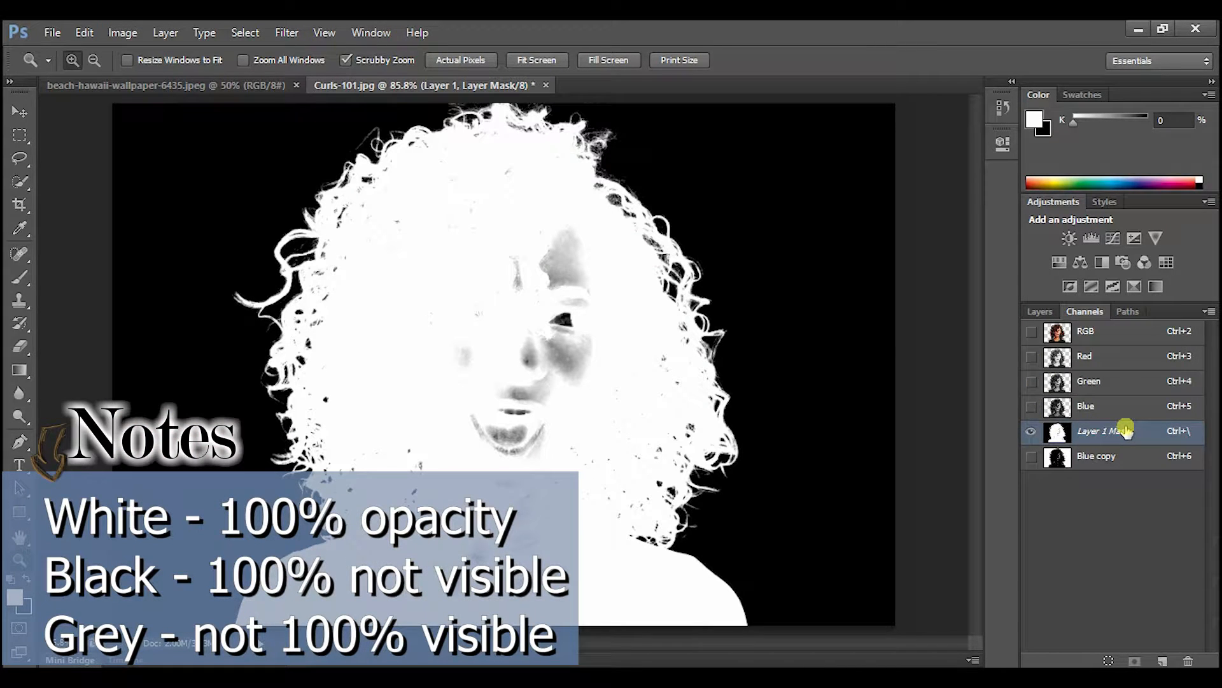
# Brush the grey and black patches inside the face, neck and inner hair white on the mask, and return to the full-colour layer image.
pyautogui.click(14, 602)
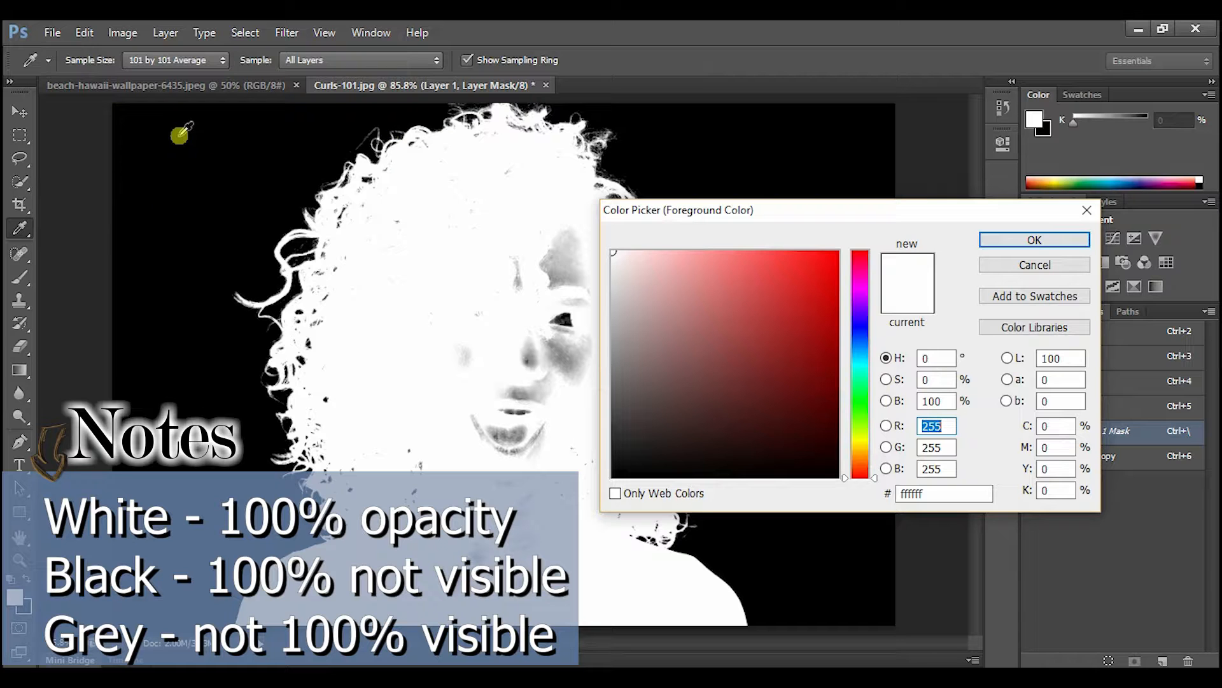
pyautogui.click(1045, 239)
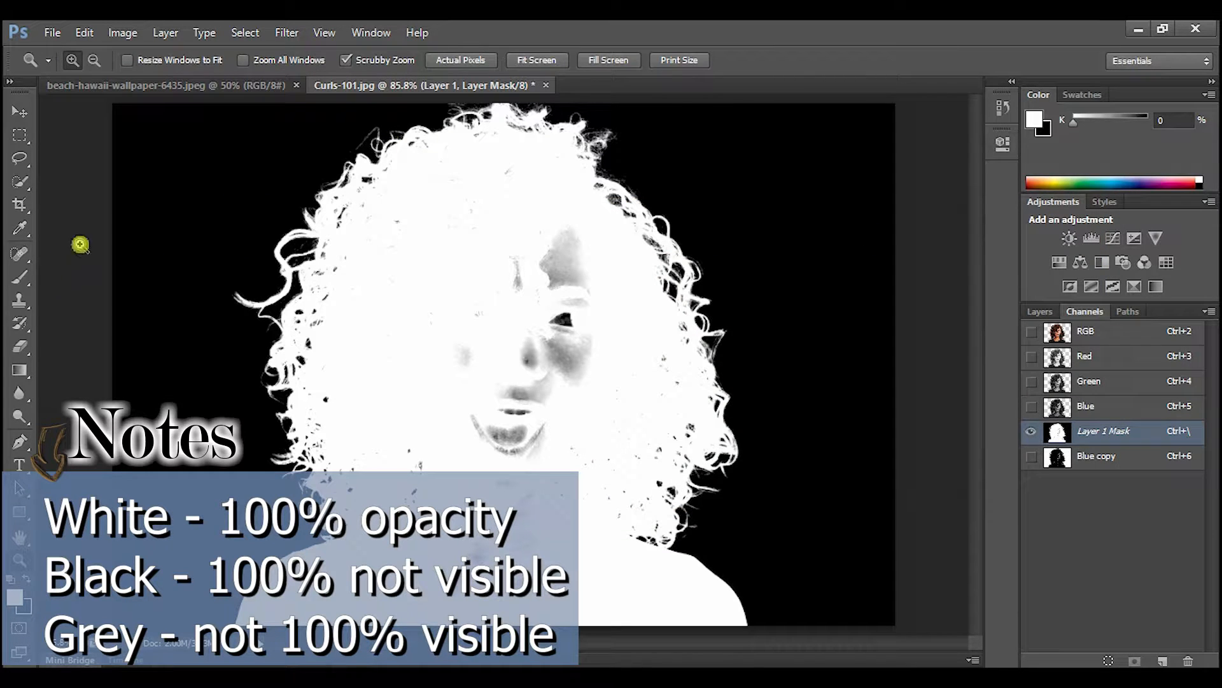
pyautogui.click(19, 277)
pyautogui.moveTo(546, 272)
pyautogui.mouseDown()
pyautogui.moveTo(508, 216)
pyautogui.moveTo(455, 299)
pyautogui.moveTo(511, 241)
pyautogui.moveTo(436, 348)
pyautogui.moveTo(454, 422)
pyautogui.moveTo(538, 309)
pyautogui.mouseUp()
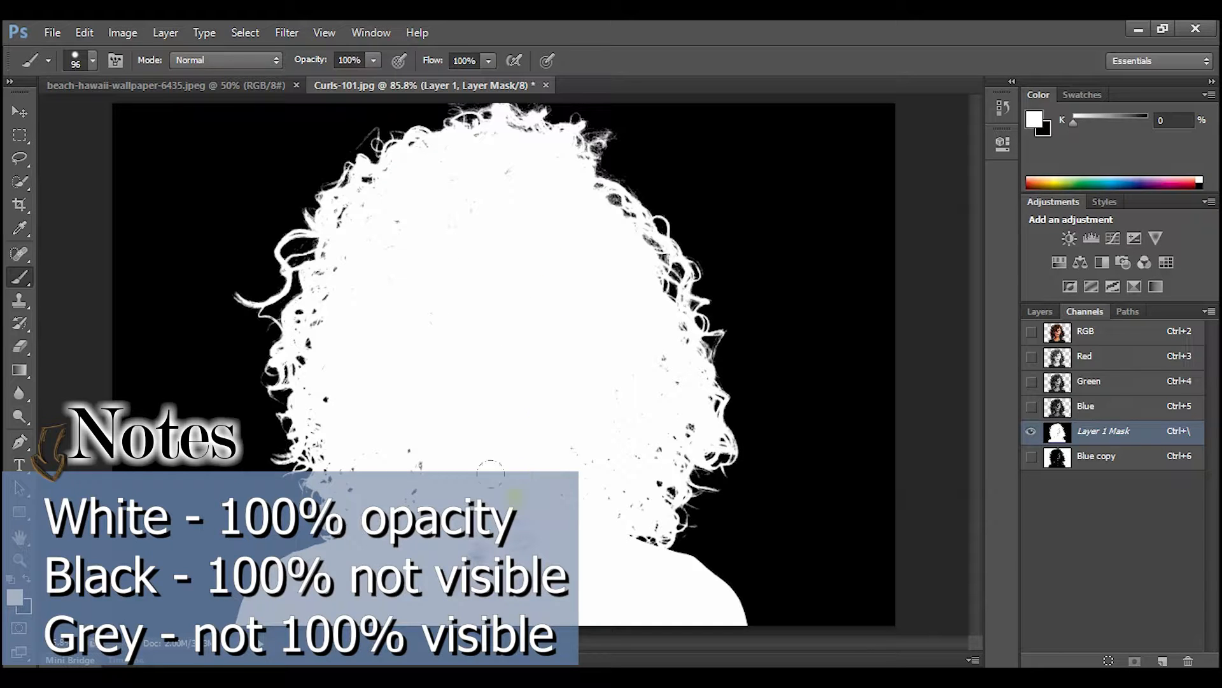
pyautogui.moveTo(404, 472)
pyautogui.mouseDown()
pyautogui.moveTo(418, 500)
pyautogui.moveTo(506, 556)
pyautogui.mouseUp()
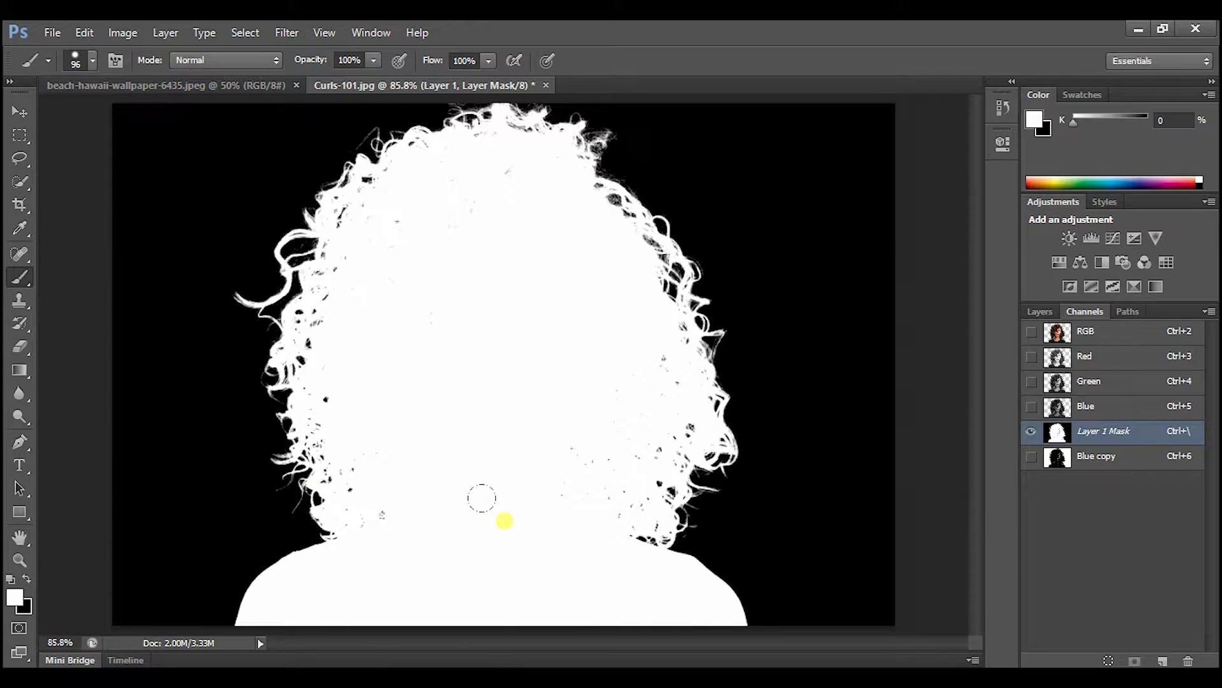
pyautogui.moveTo(464, 318); pyautogui.dragTo(520, 311)
pyautogui.moveTo(454, 163); pyautogui.dragTo(409, 199)
pyautogui.click(1039, 311)
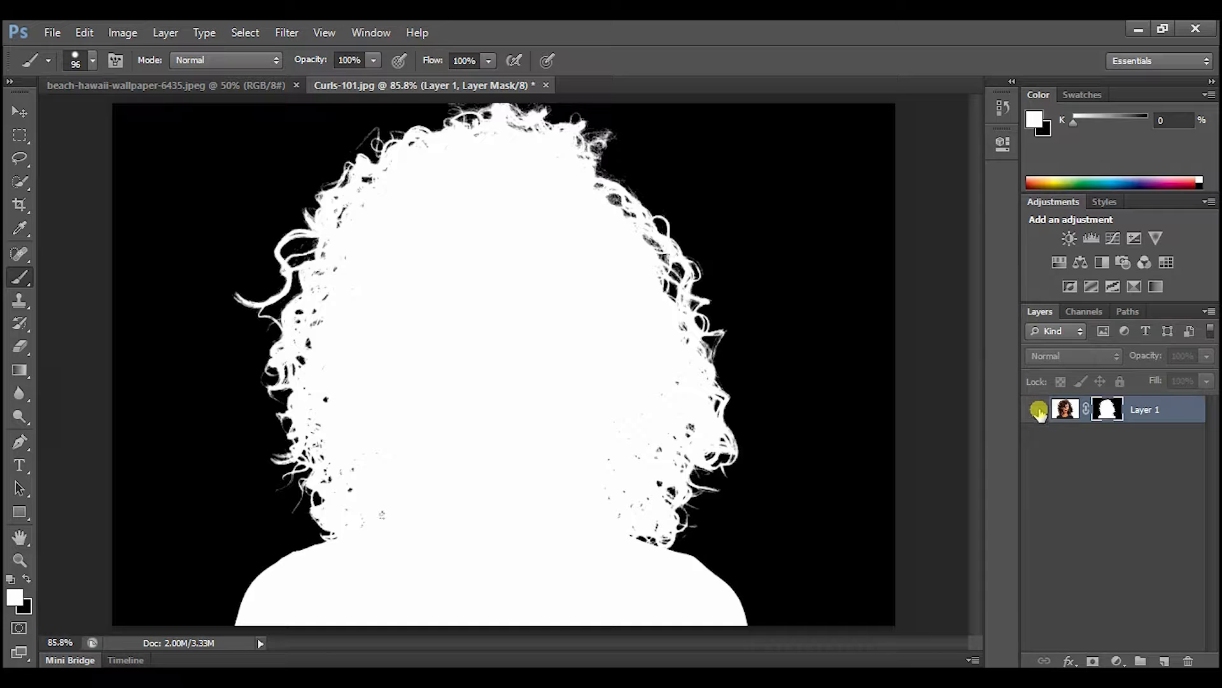
pyautogui.click(1065, 410)
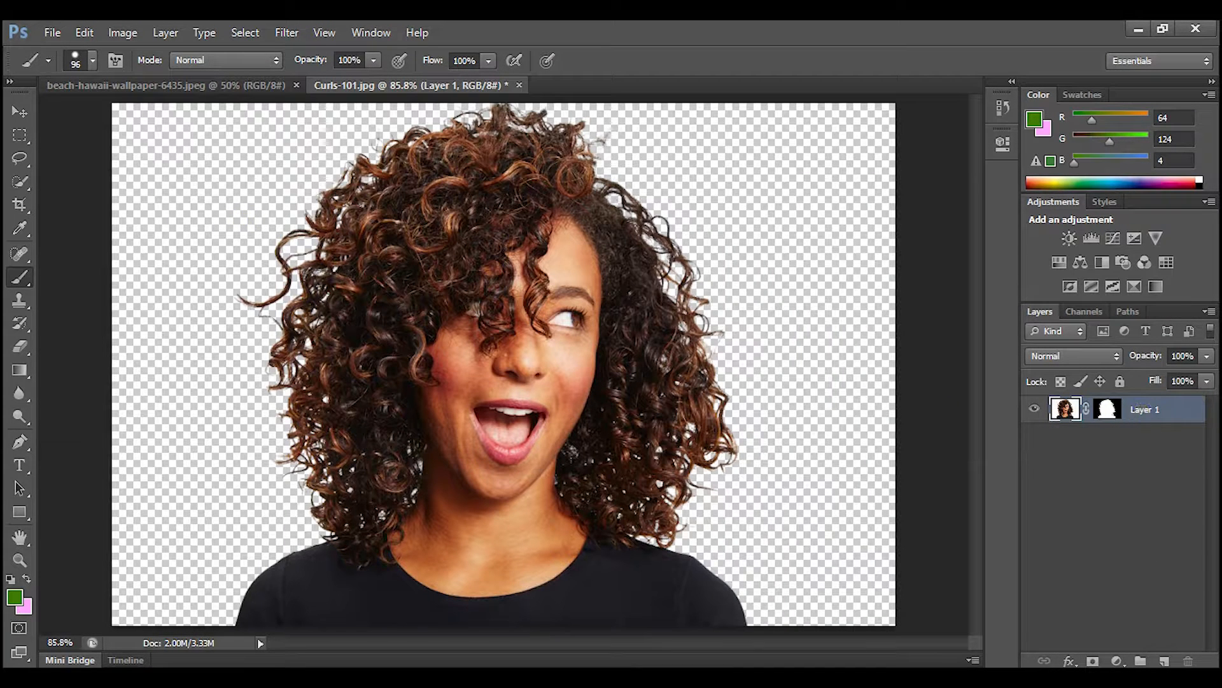
# Add a new layer below Layer 1 and fill it with solid green in Normal mode at 100% opacity.
pyautogui.click(1164, 661)
pyautogui.moveTo(1133, 439); pyautogui.dragTo(1087, 466)
pyautogui.click(54, 33)
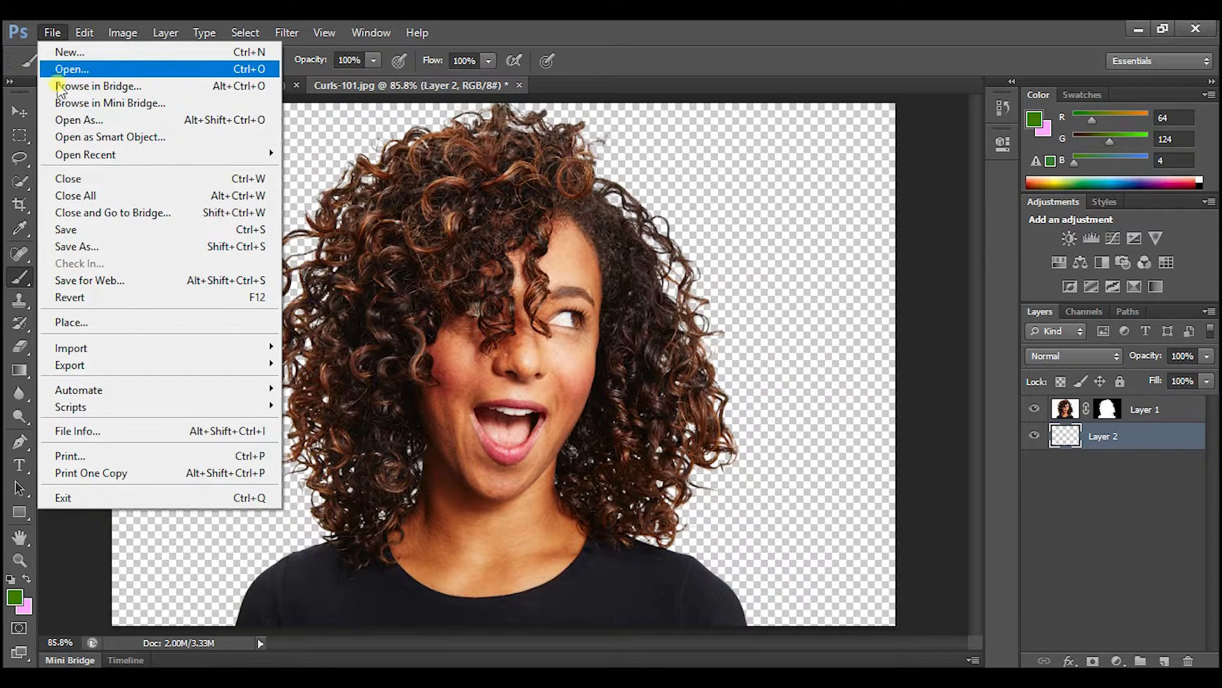
pyautogui.click(84, 32)
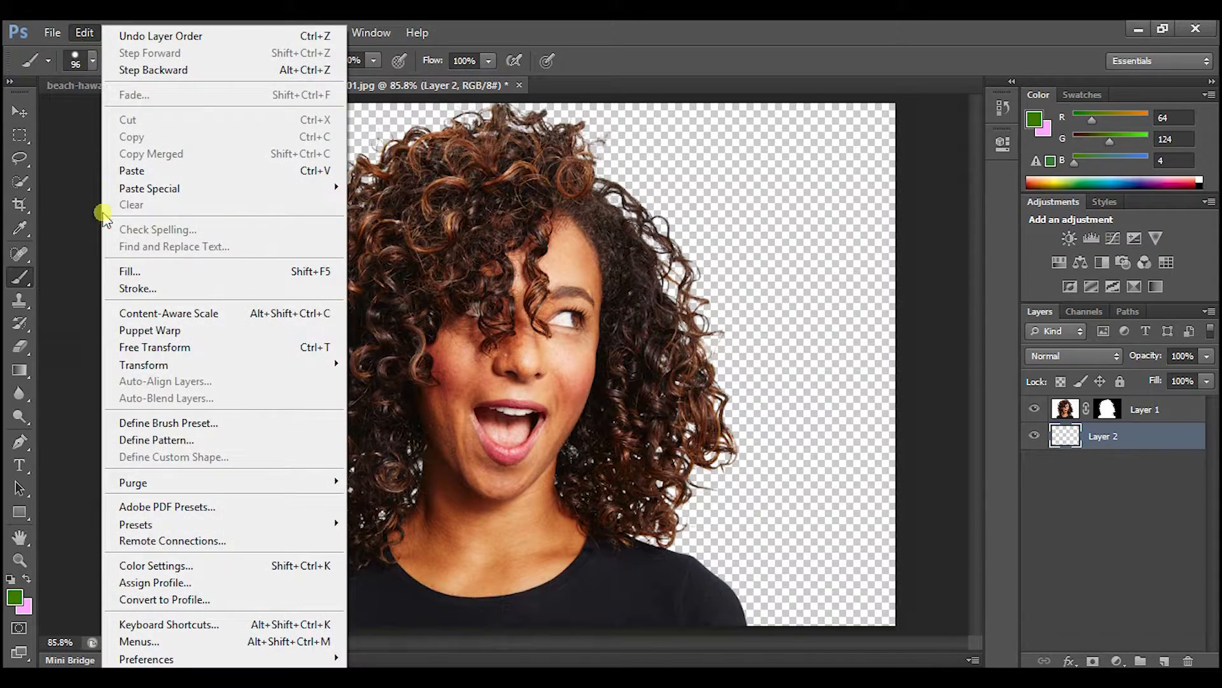
pyautogui.click(111, 271)
pyautogui.click(323, 250)
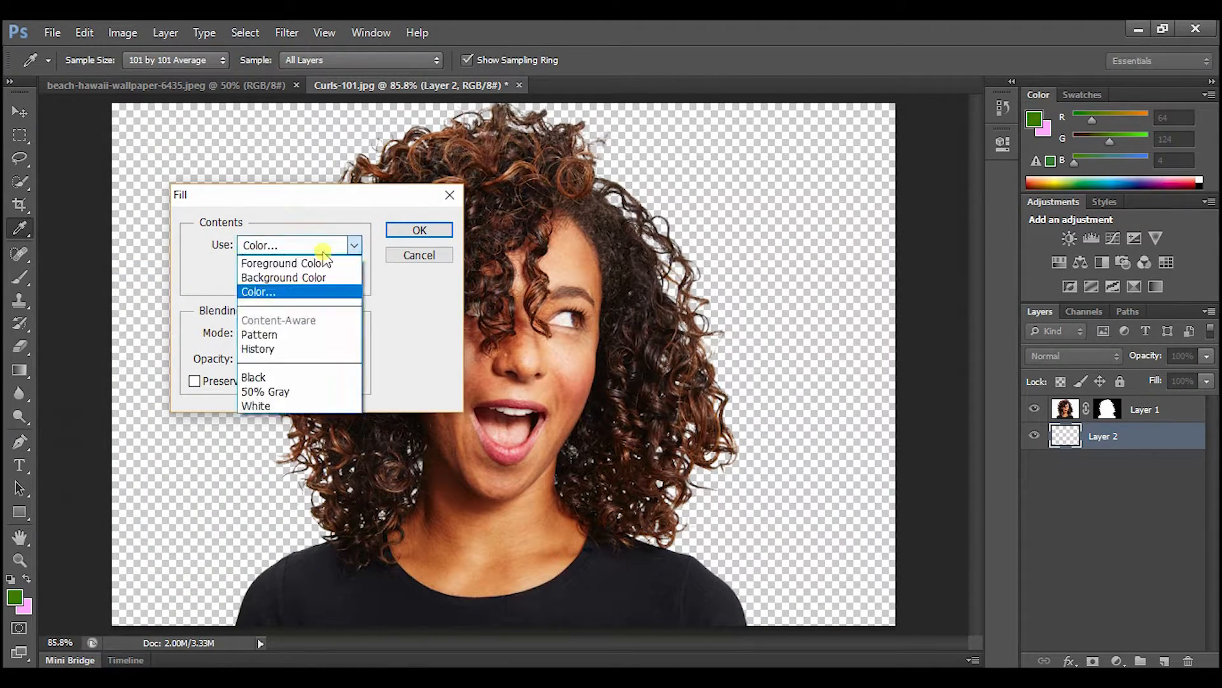
pyautogui.click(323, 252)
pyautogui.click(1047, 240)
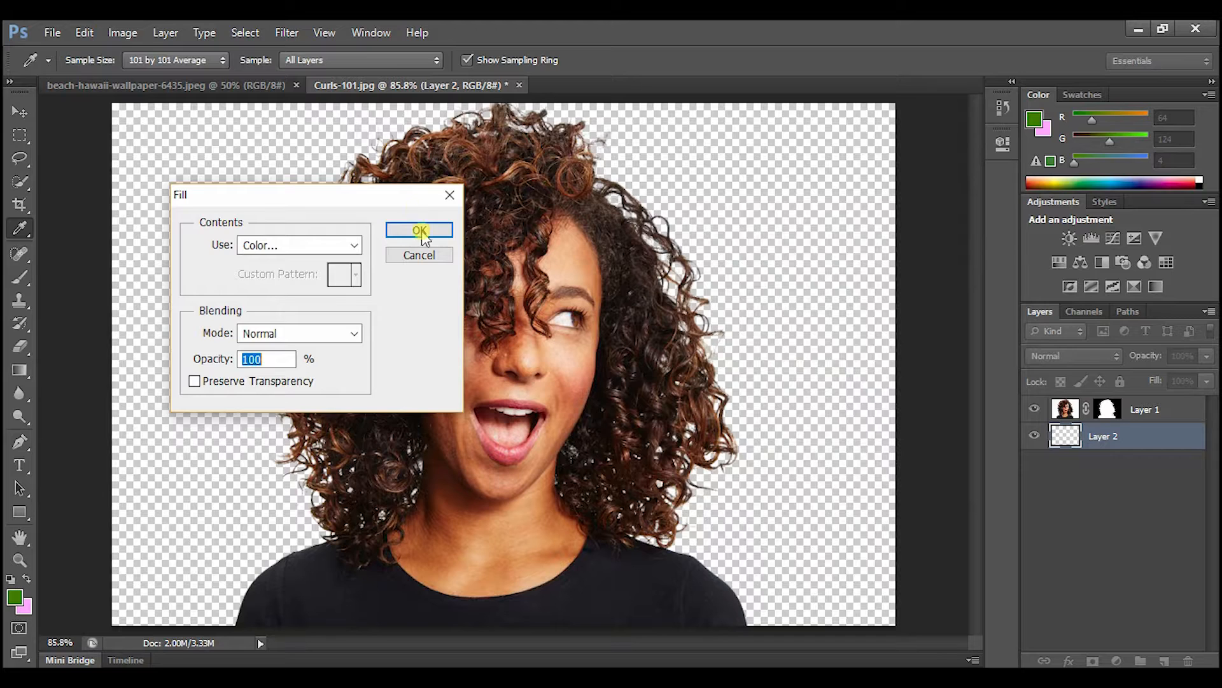
pyautogui.click(420, 231)
pyautogui.press('b')
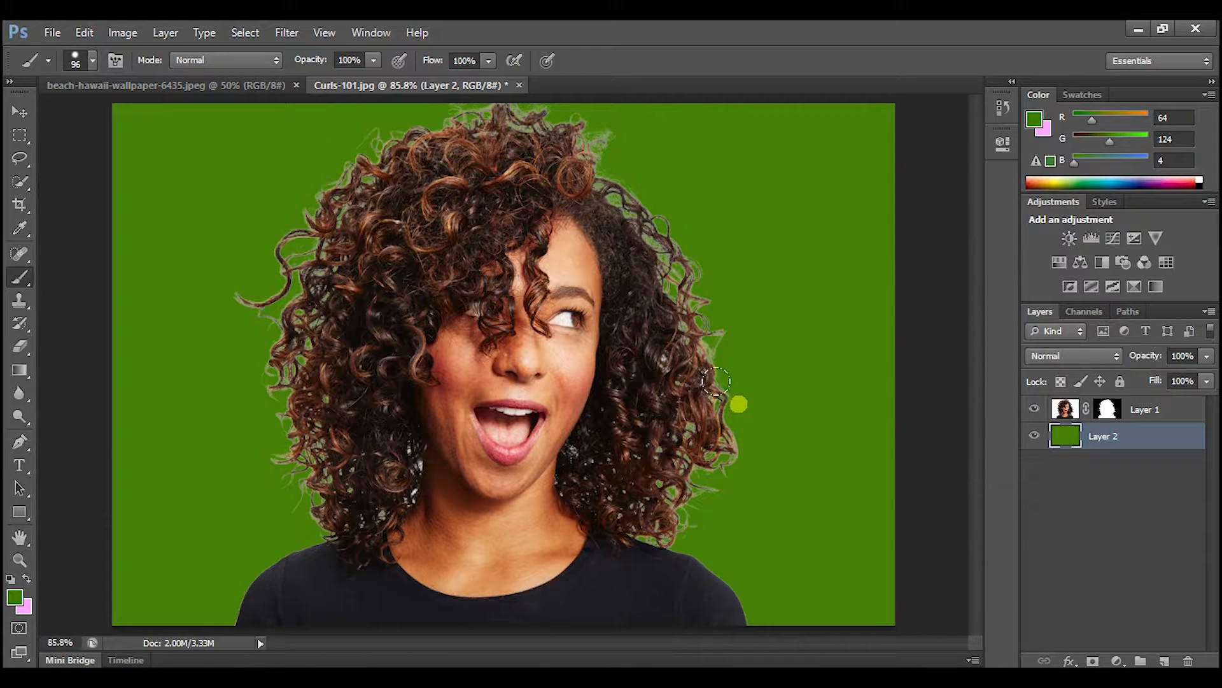
# Inspect the edges of the curly hair against the green background at 100% zoom.
pyautogui.click(20, 560)
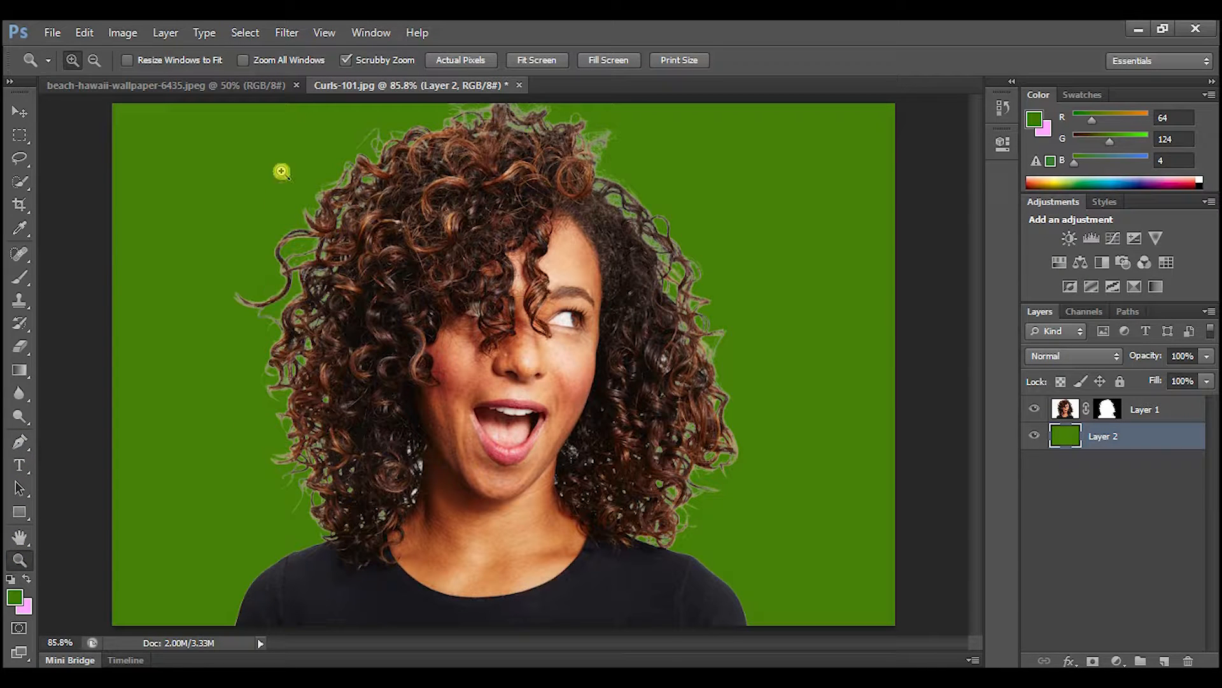
pyautogui.click(312, 161)
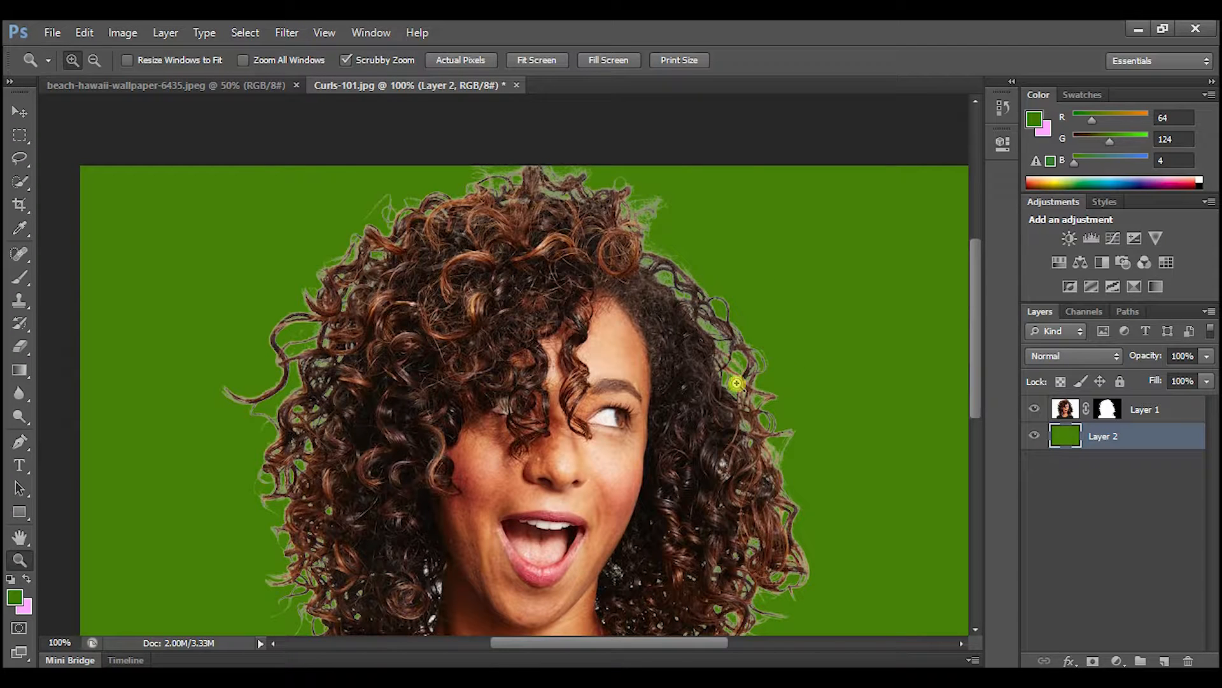
pyautogui.scroll(-5, 821, 301)
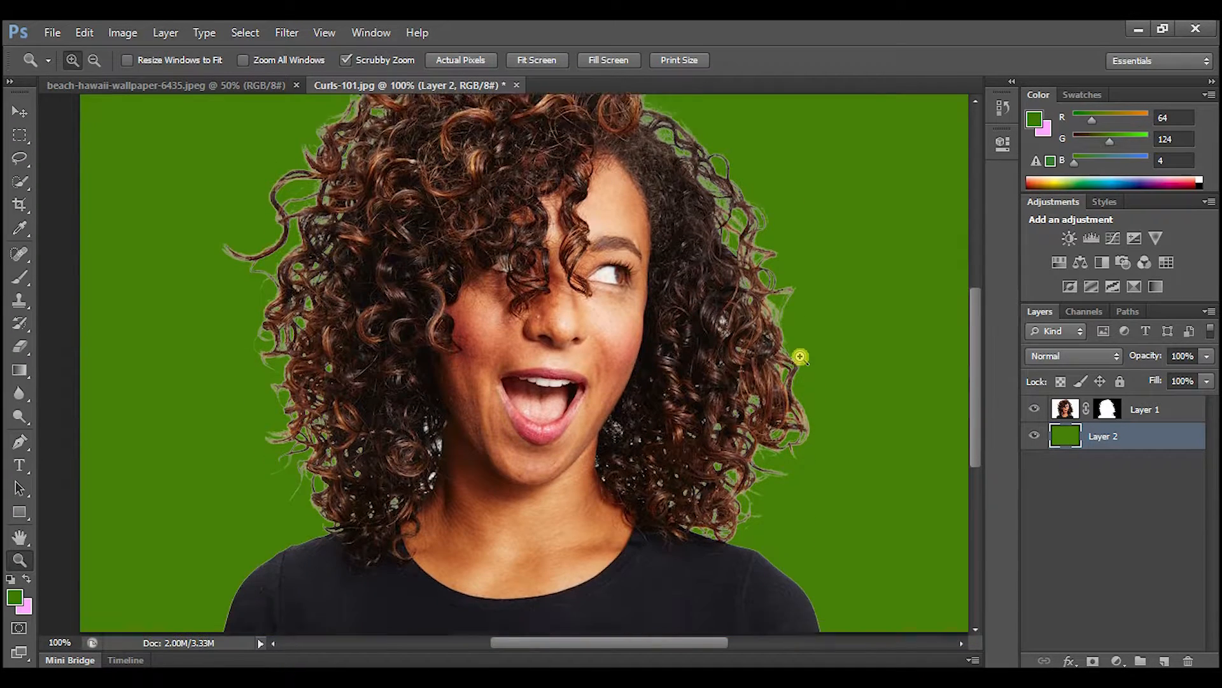
pyautogui.scroll(3, 848, 347)
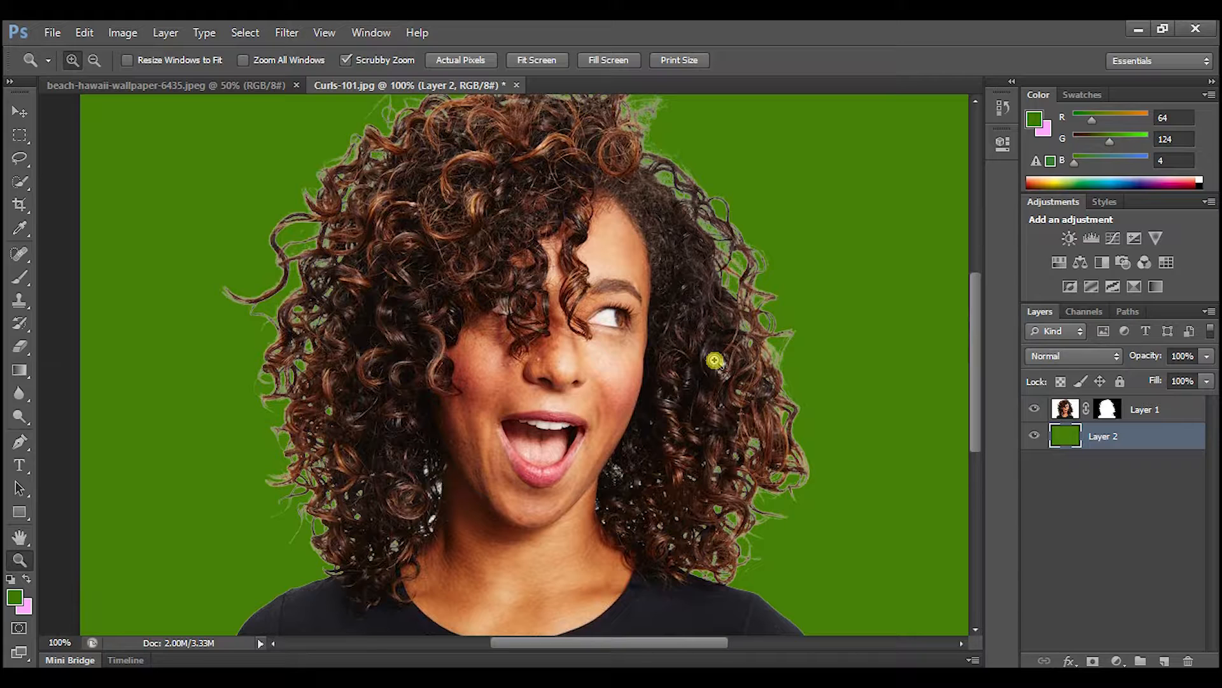
pyautogui.scroll(2, 704, 333)
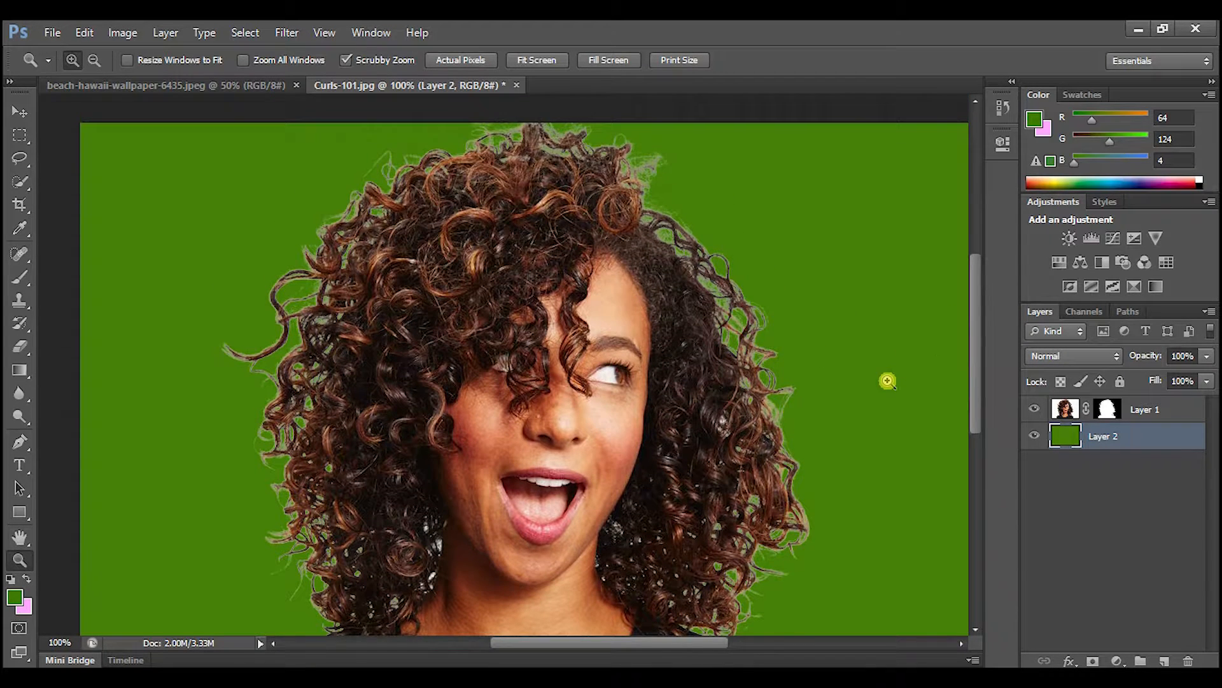
pyautogui.scroll(-2, 887, 379)
# Add a new empty layer above Layer 1 and clip it to Layer 1 with a clipping mask.
pyautogui.click(1166, 661)
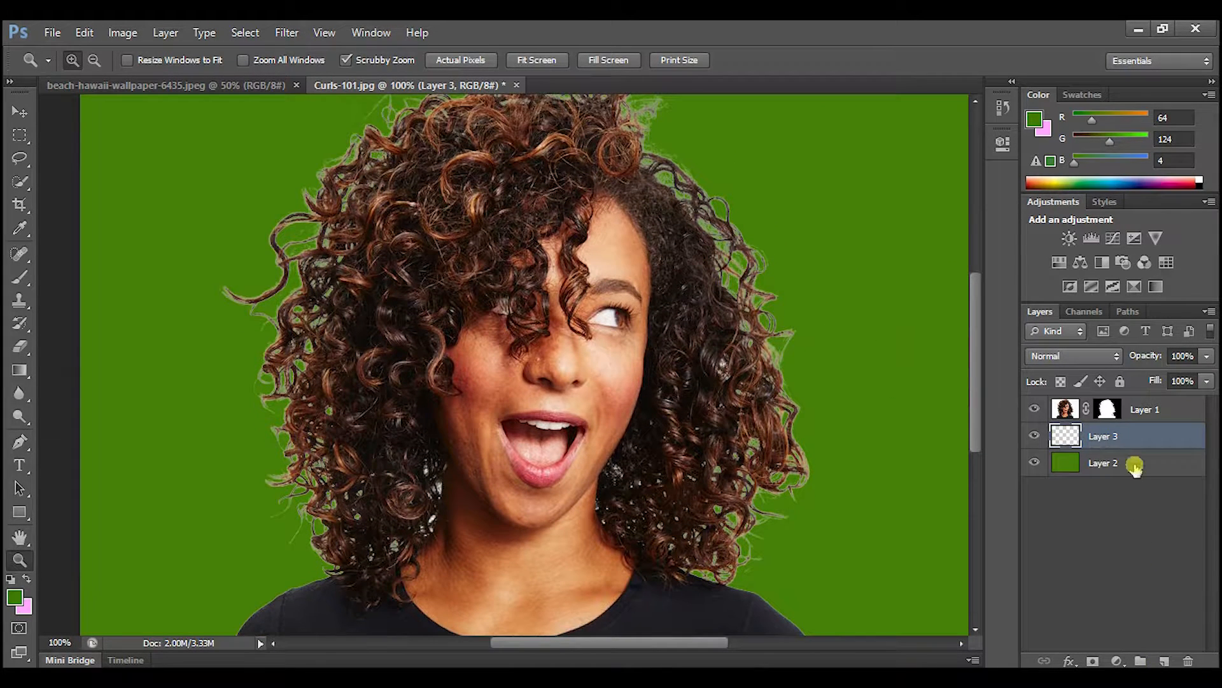
pyautogui.moveTo(1125, 437); pyautogui.dragTo(1124, 407)
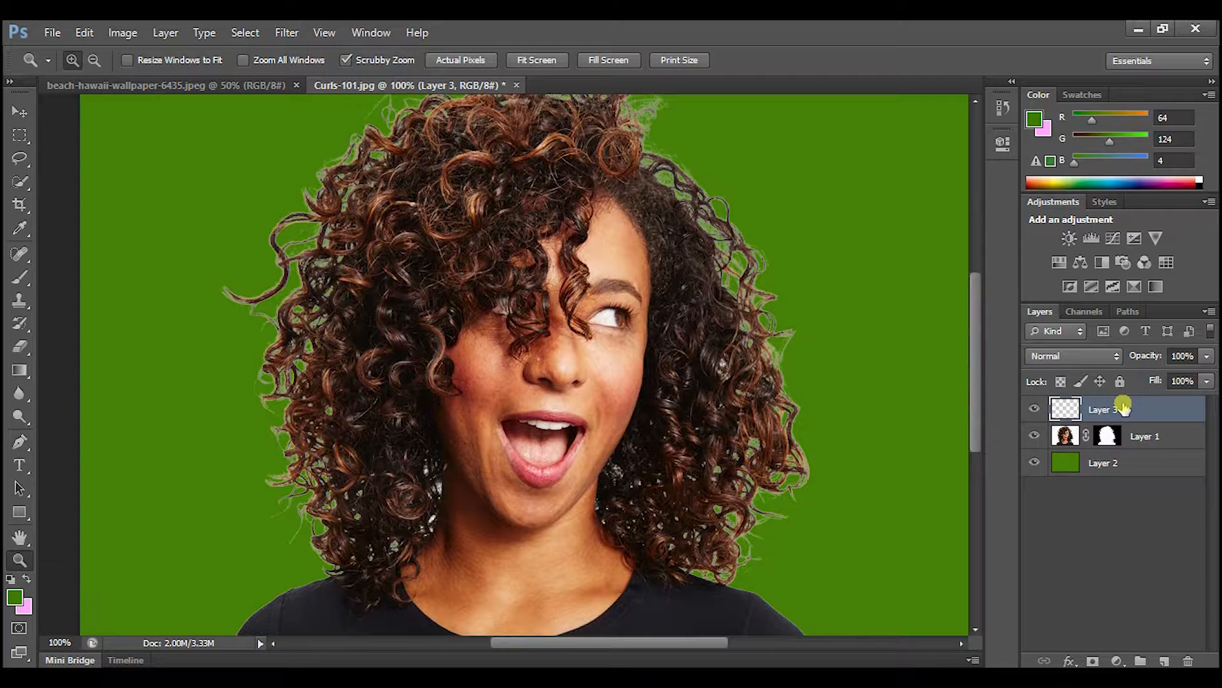
pyautogui.scroll(1, 654, 287)
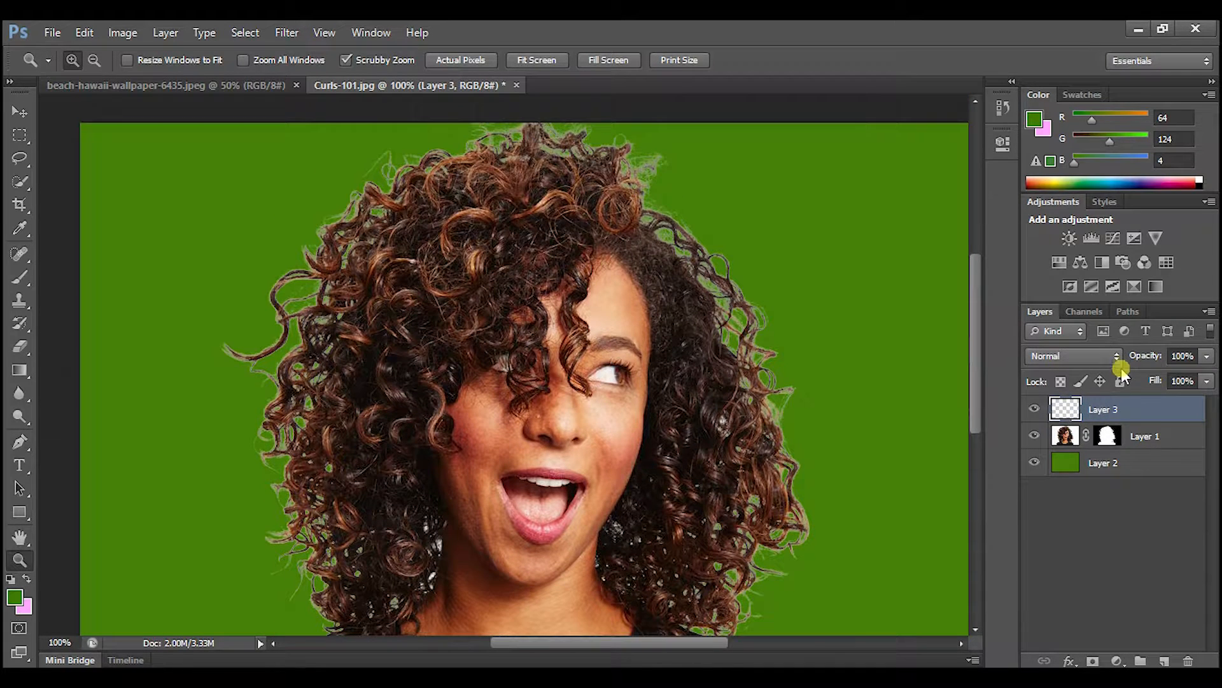
pyautogui.rightClick(1118, 411)
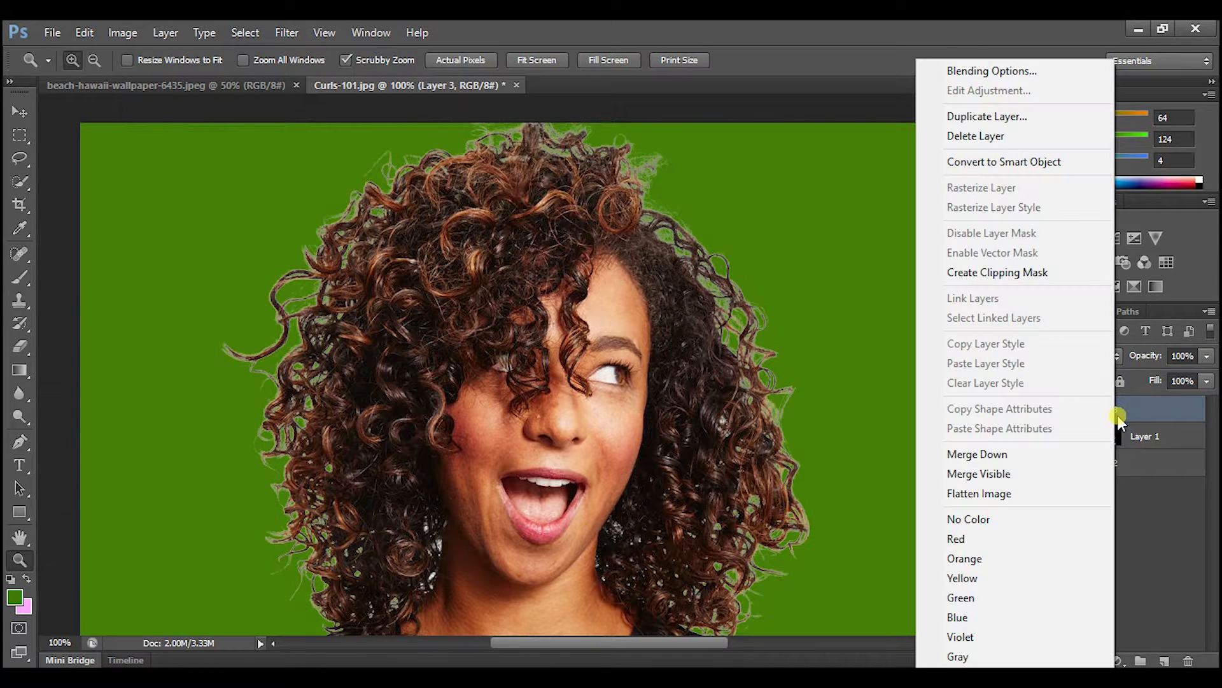
pyautogui.click(1016, 274)
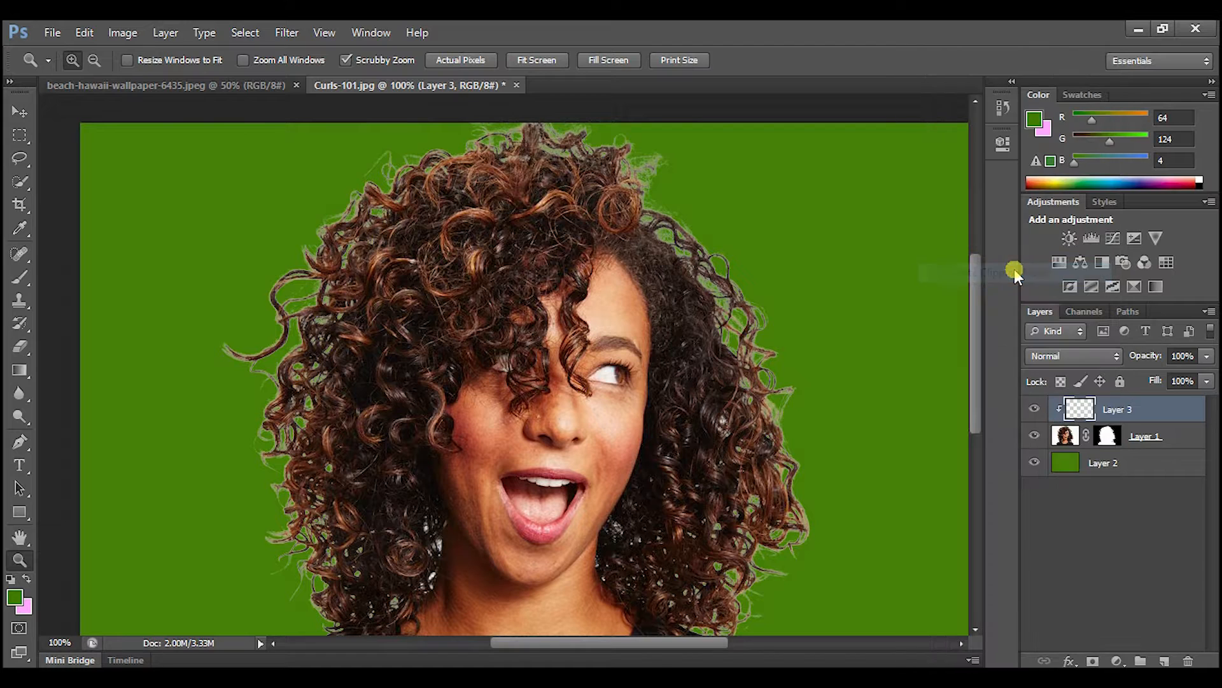
# Try a green brush stroke across the face on Layer 1's image and undo it.
pyautogui.rightClick(1146, 414)
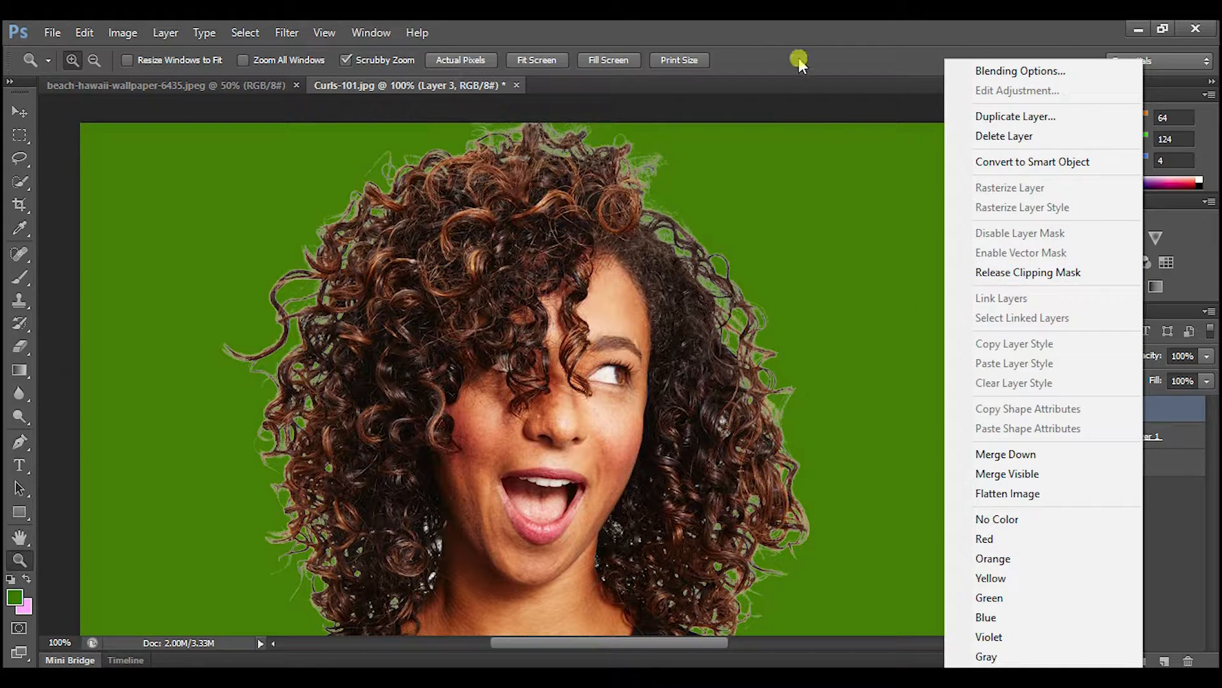
pyautogui.click(803, 86)
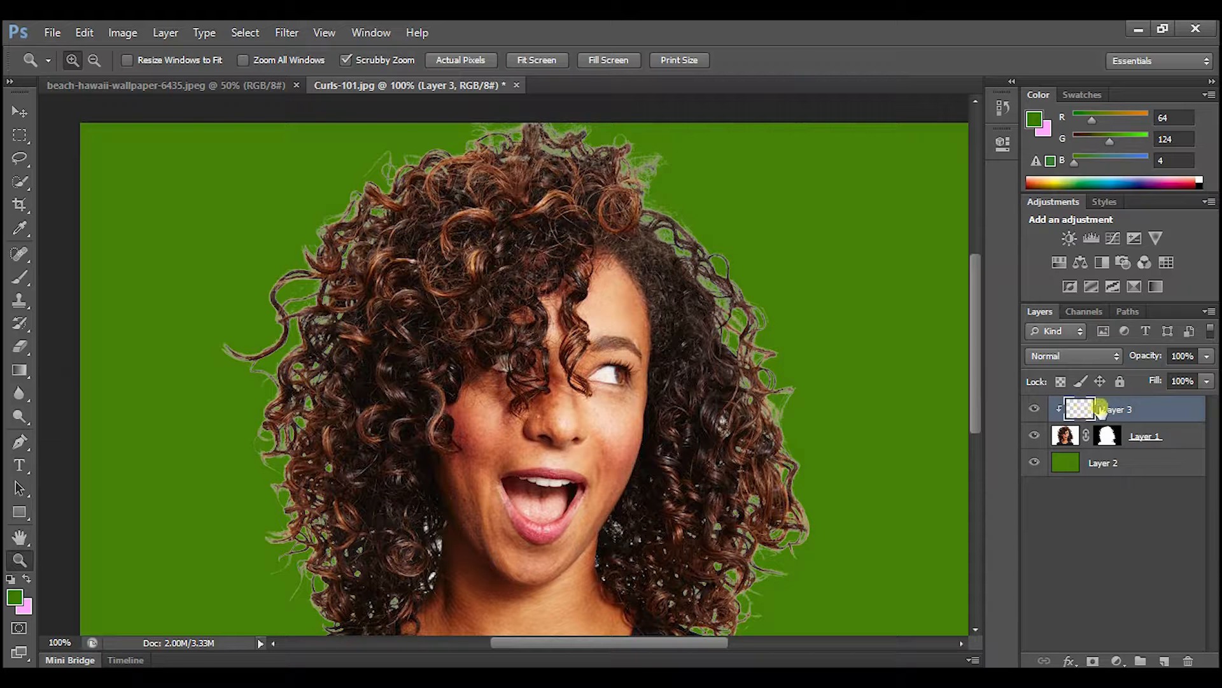
pyautogui.click(19, 277)
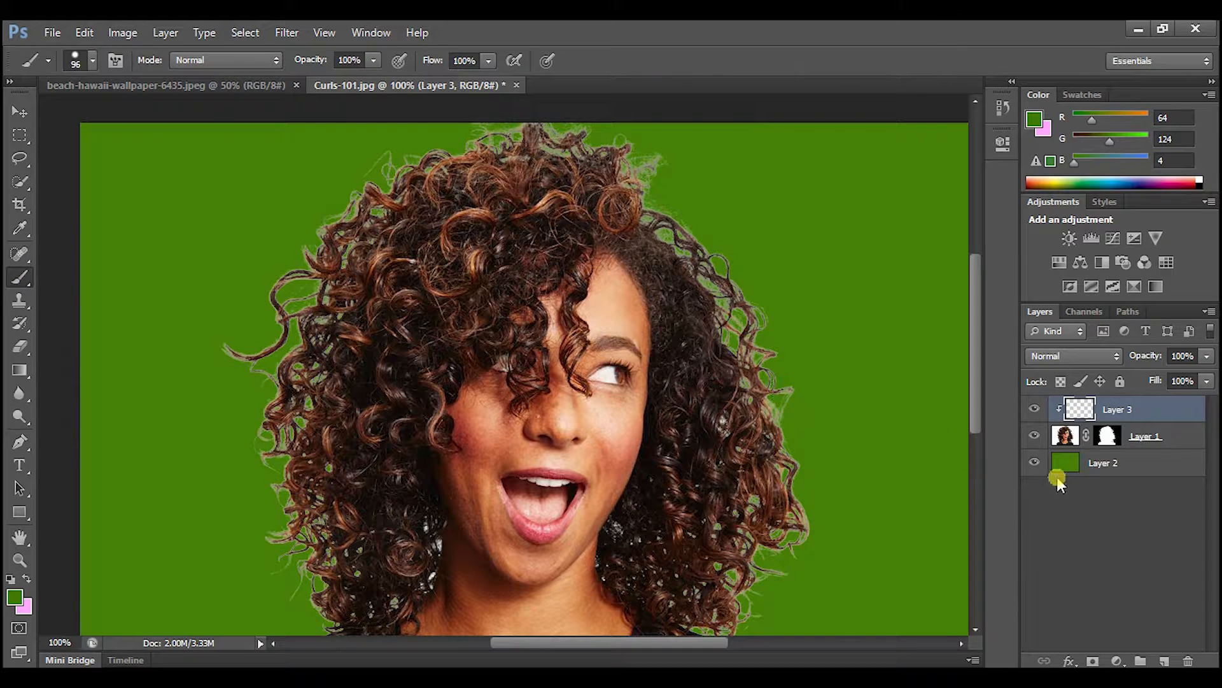
pyautogui.click(1067, 436)
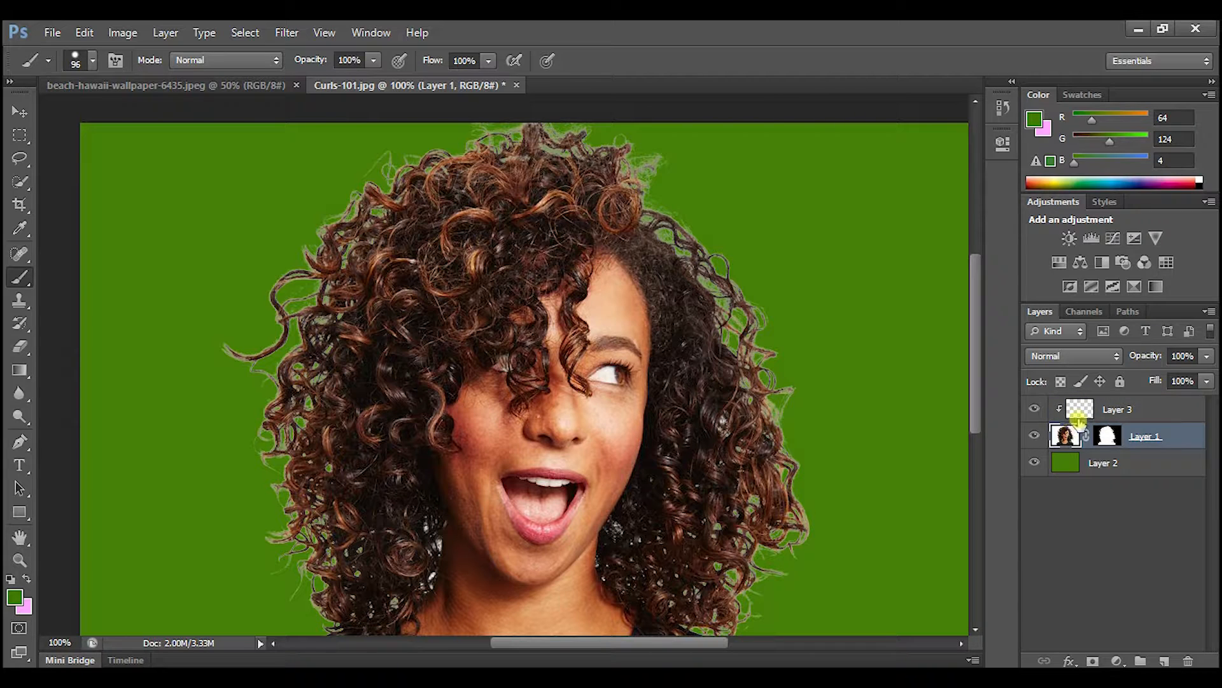
pyautogui.moveTo(161, 293); pyautogui.dragTo(1013, 428)
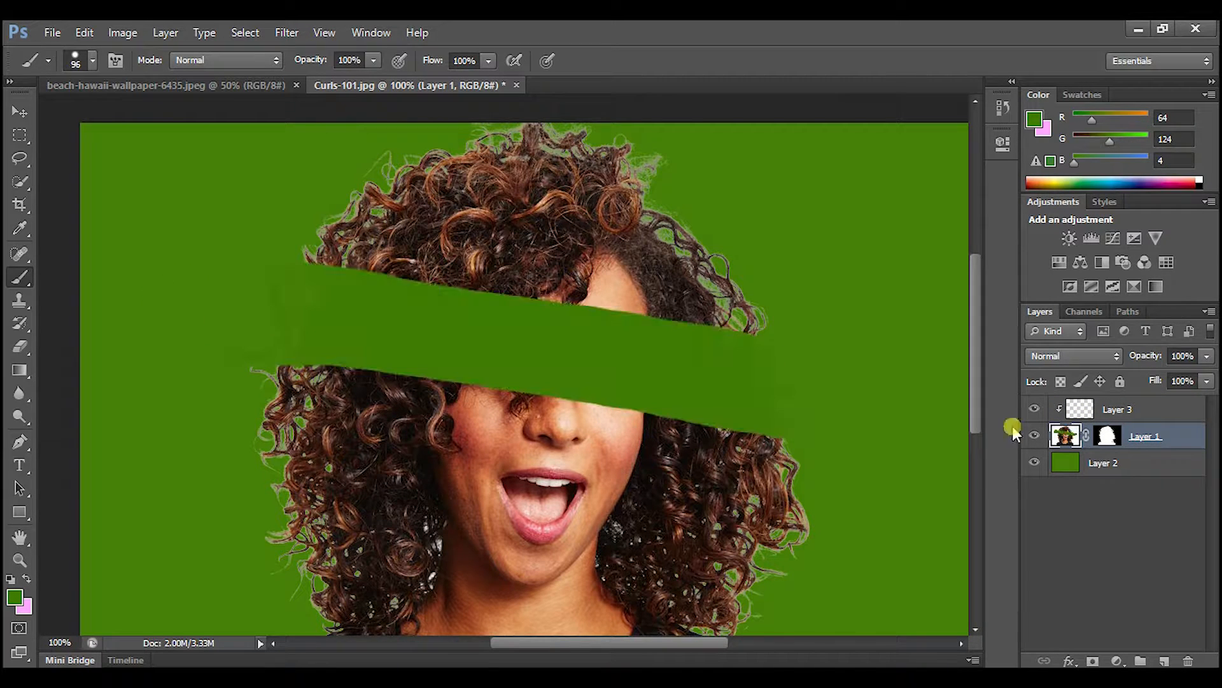
pyautogui.hotkey('ctrl', 'z')
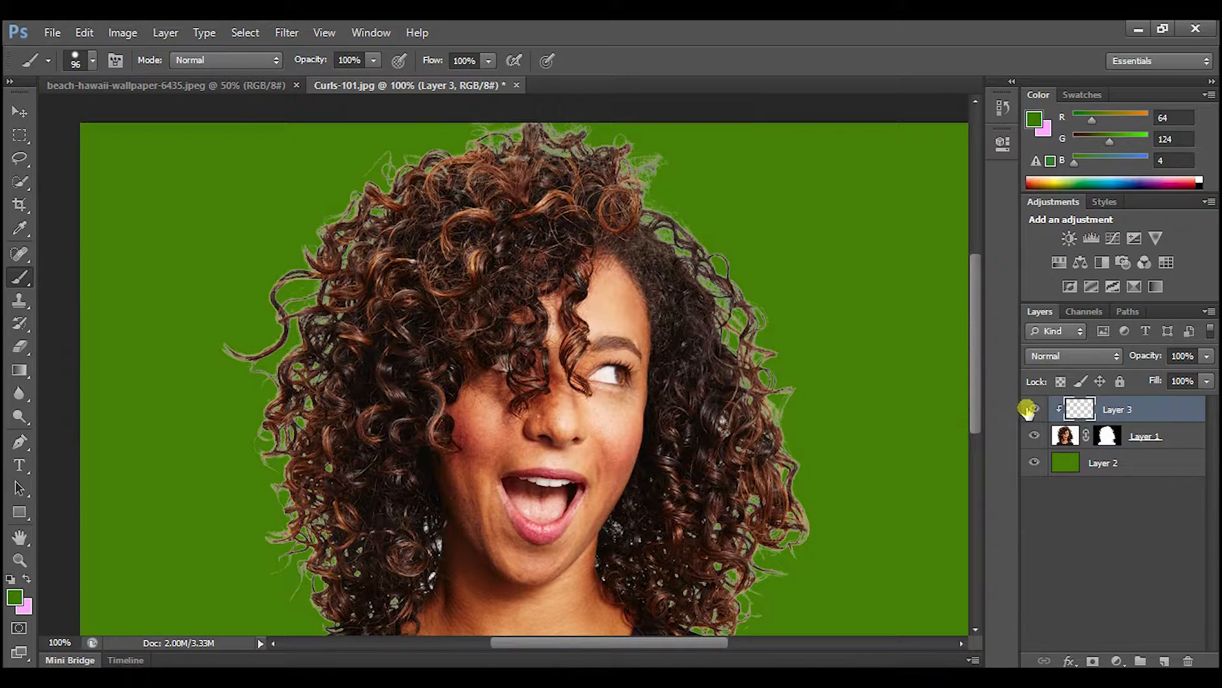
# Try green brush strokes across the hair and face on the clipped Layer 3 and undo them.
pyautogui.moveTo(199, 200)
pyautogui.mouseDown()
pyautogui.moveTo(593, 284)
pyautogui.moveTo(770, 344)
pyautogui.mouseUp()
pyautogui.moveTo(296, 298)
pyautogui.mouseDown()
pyautogui.moveTo(614, 335)
pyautogui.moveTo(824, 416)
pyautogui.mouseUp()
pyautogui.moveTo(256, 347)
pyautogui.mouseDown()
pyautogui.moveTo(769, 469)
pyautogui.moveTo(831, 496)
pyautogui.mouseUp()
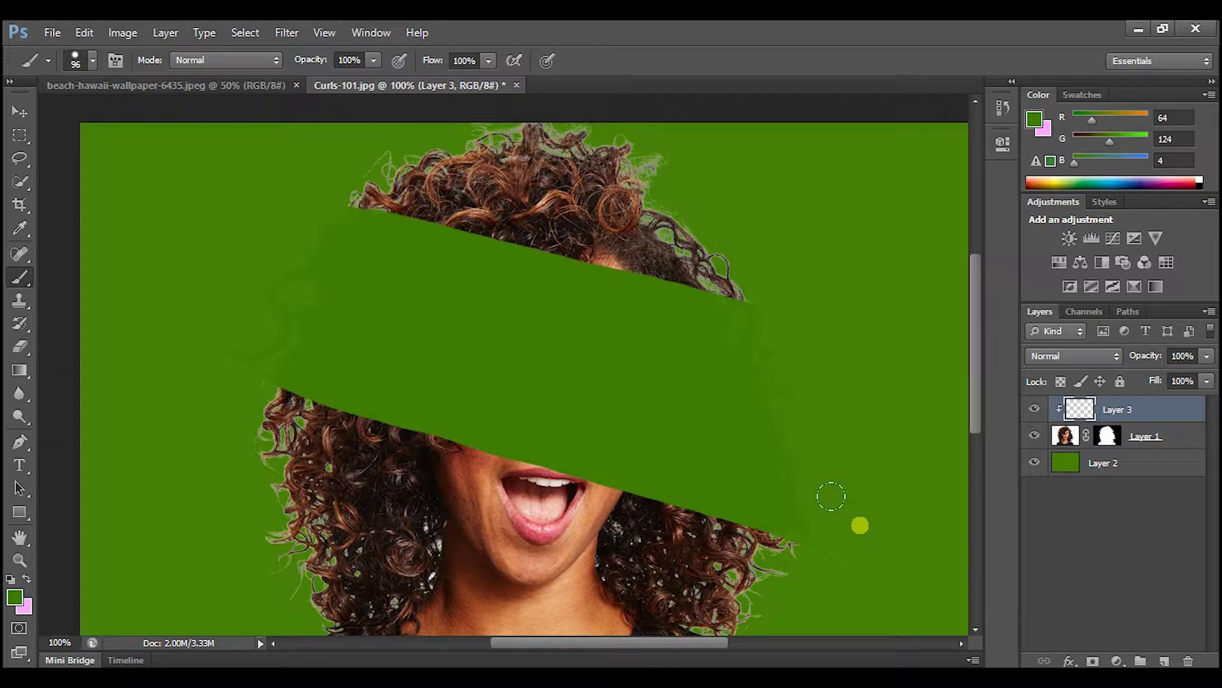
pyautogui.hotkey('ctrl', 'z')
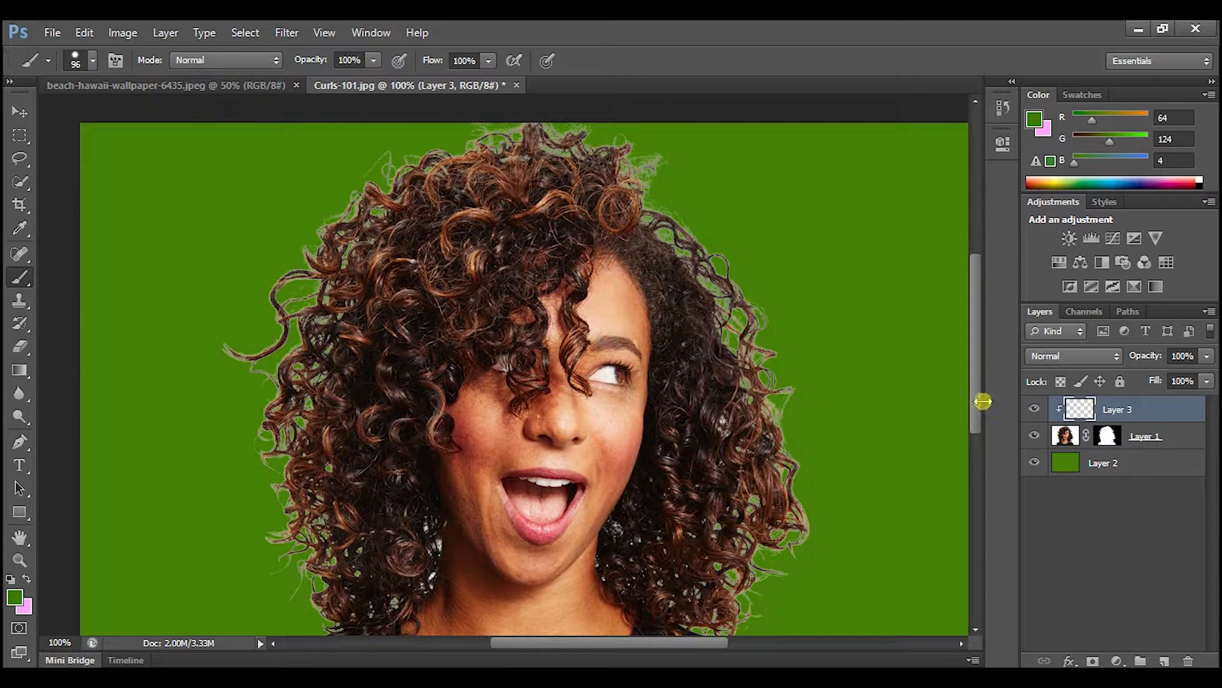
# Inspect the left edge of Layer 1's curls at 300% zoom and fit the whole image back on screen.
pyautogui.click(1065, 437)
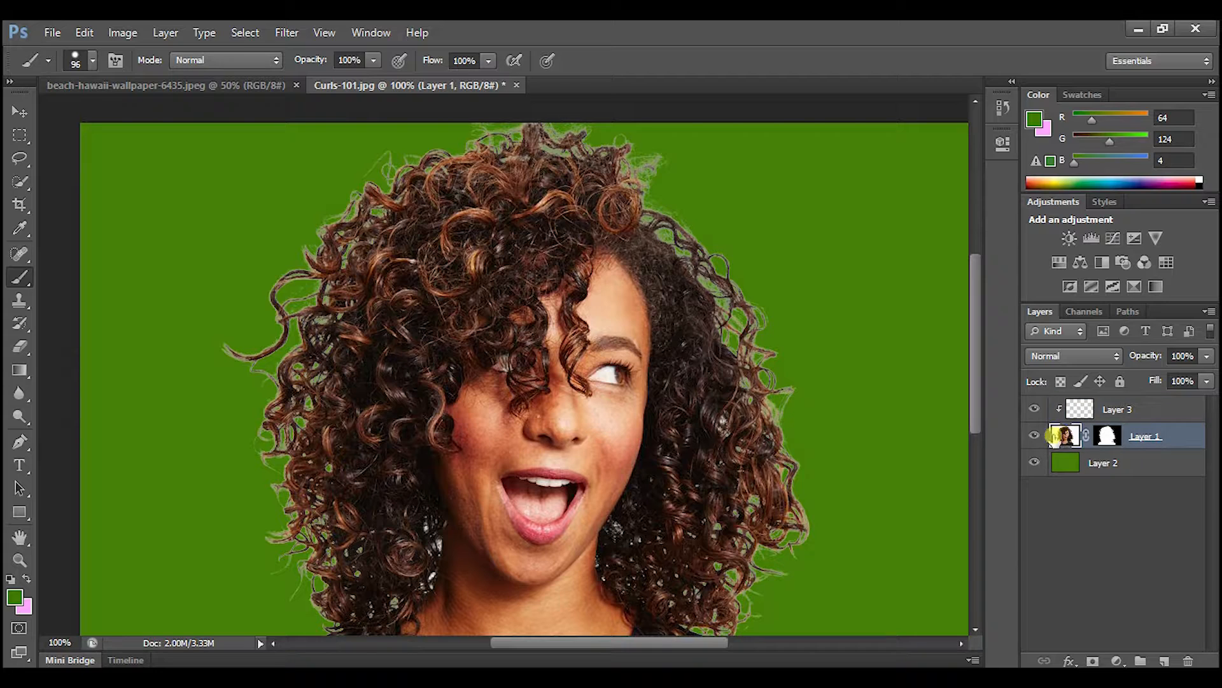
pyautogui.click(32, 554)
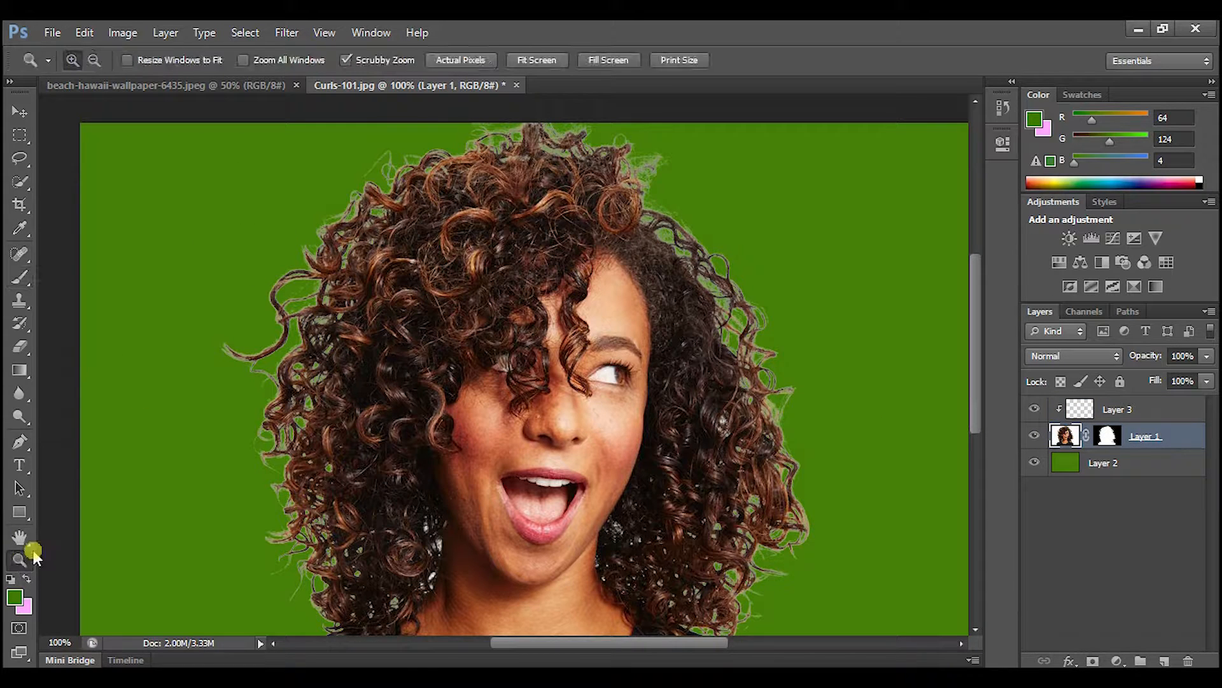
pyautogui.click(328, 265)
pyautogui.click(272, 232)
pyautogui.rightClick(533, 261)
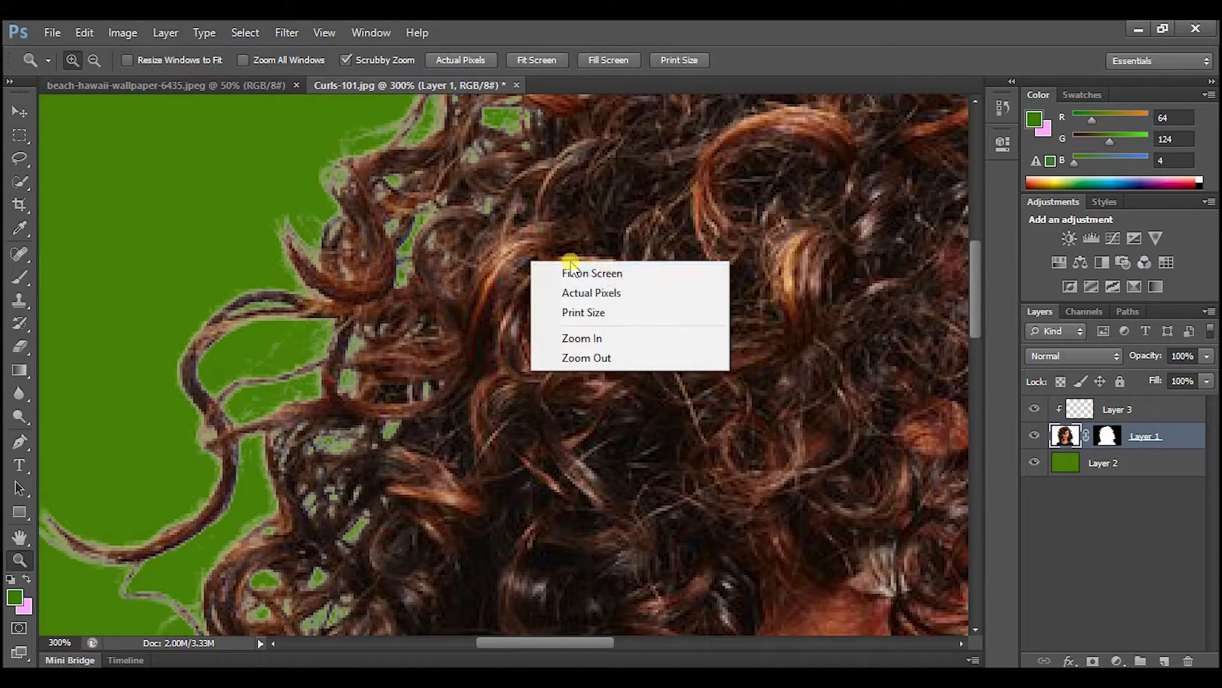
pyautogui.click(609, 273)
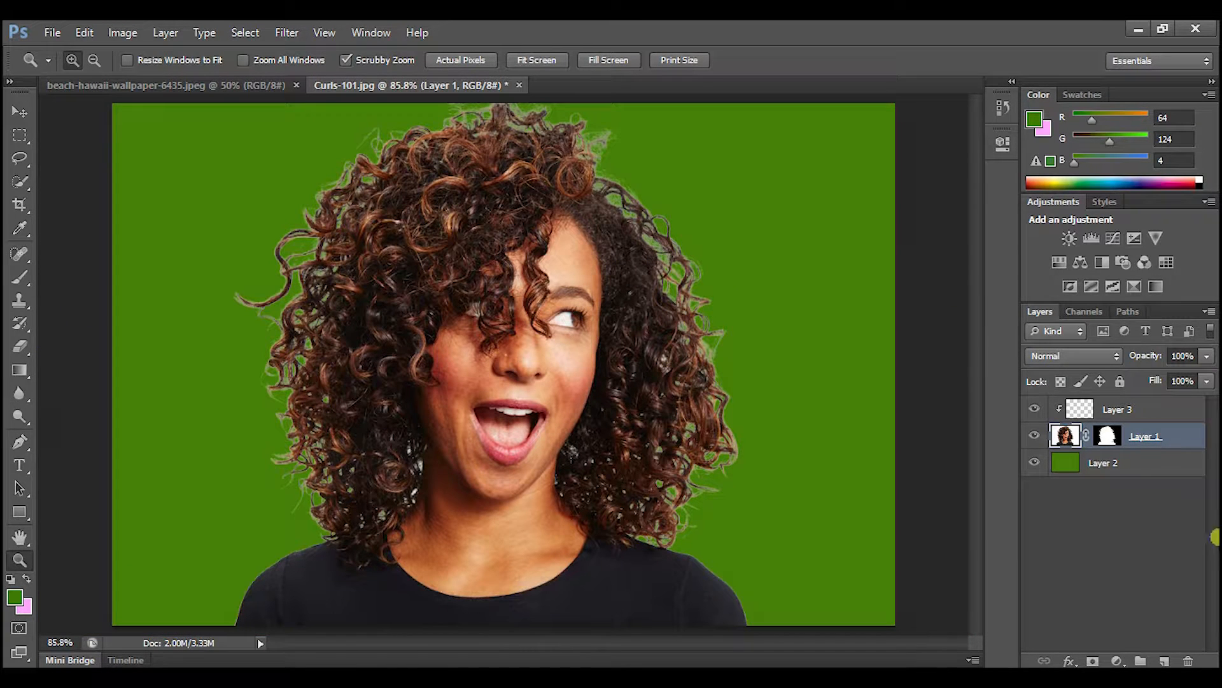
# With the Clone Stamp tool, sample dark hair from Layer 1 and stamp it on Layer 3 over the lower-left hair edge.
pyautogui.click(1104, 409)
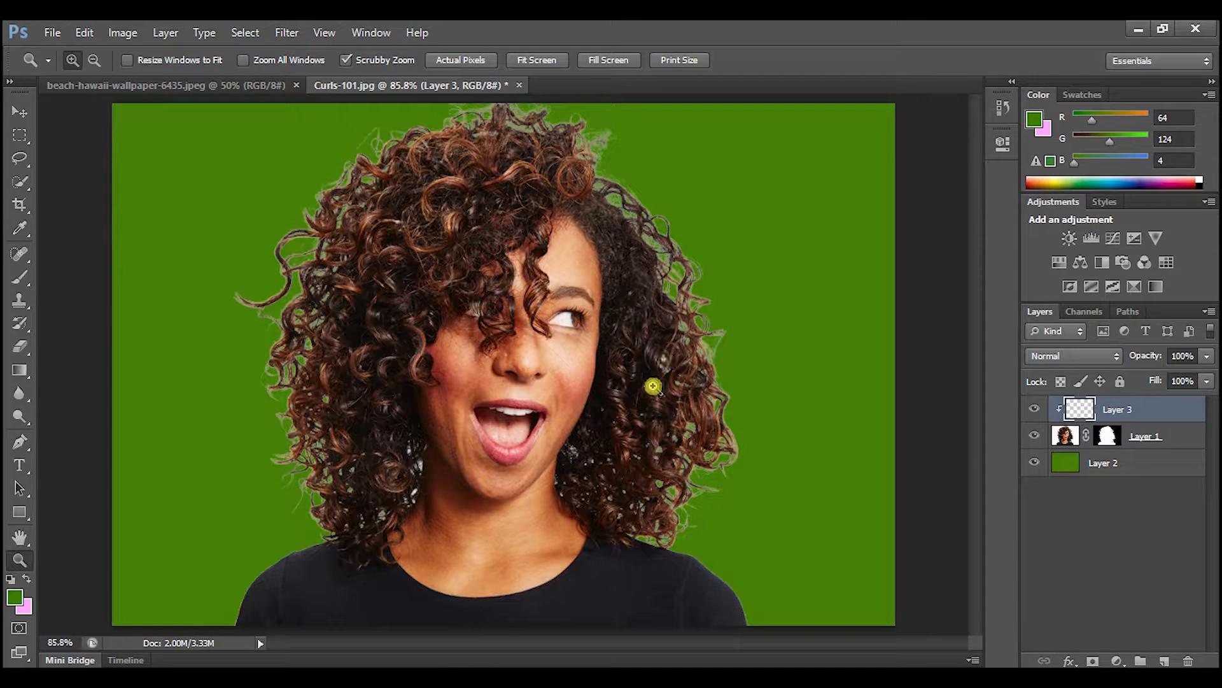
pyautogui.click(1179, 439)
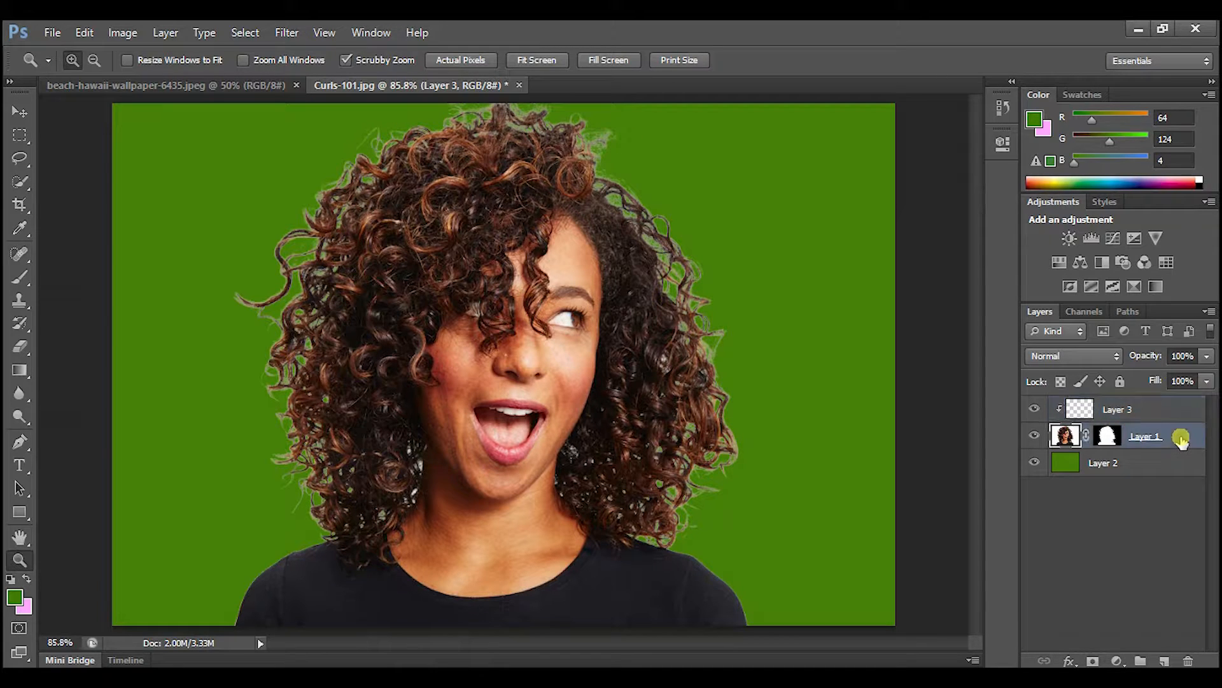
pyautogui.click(15, 297)
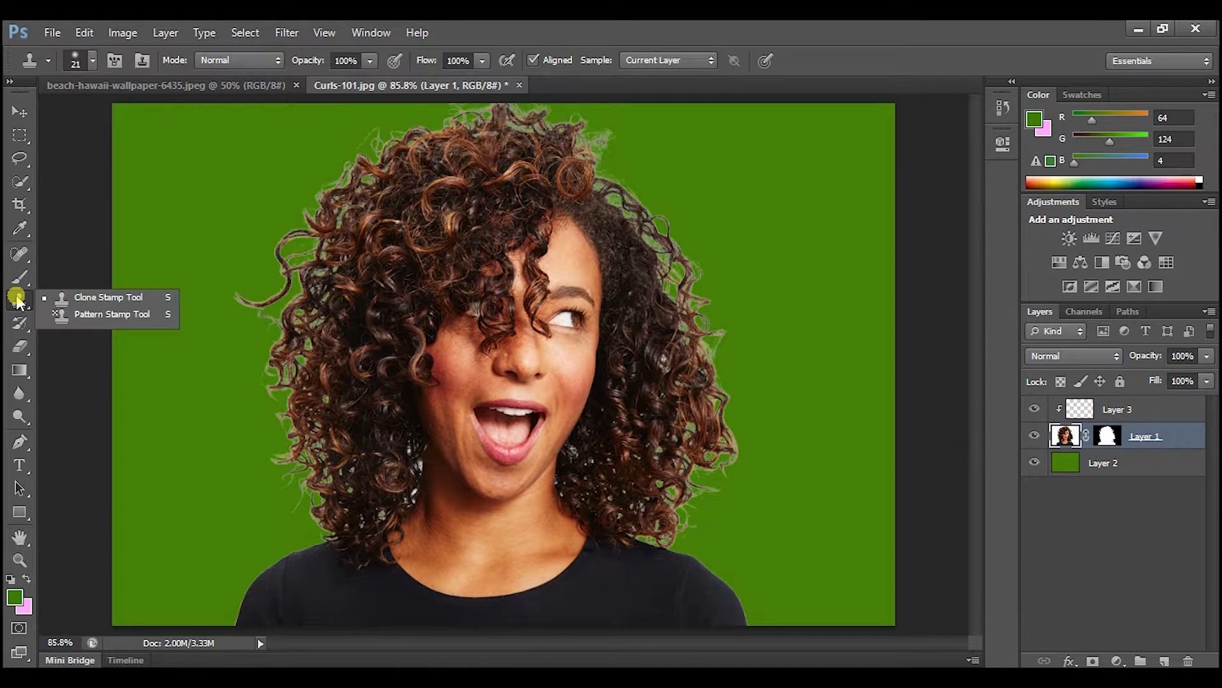
pyautogui.click(74, 296)
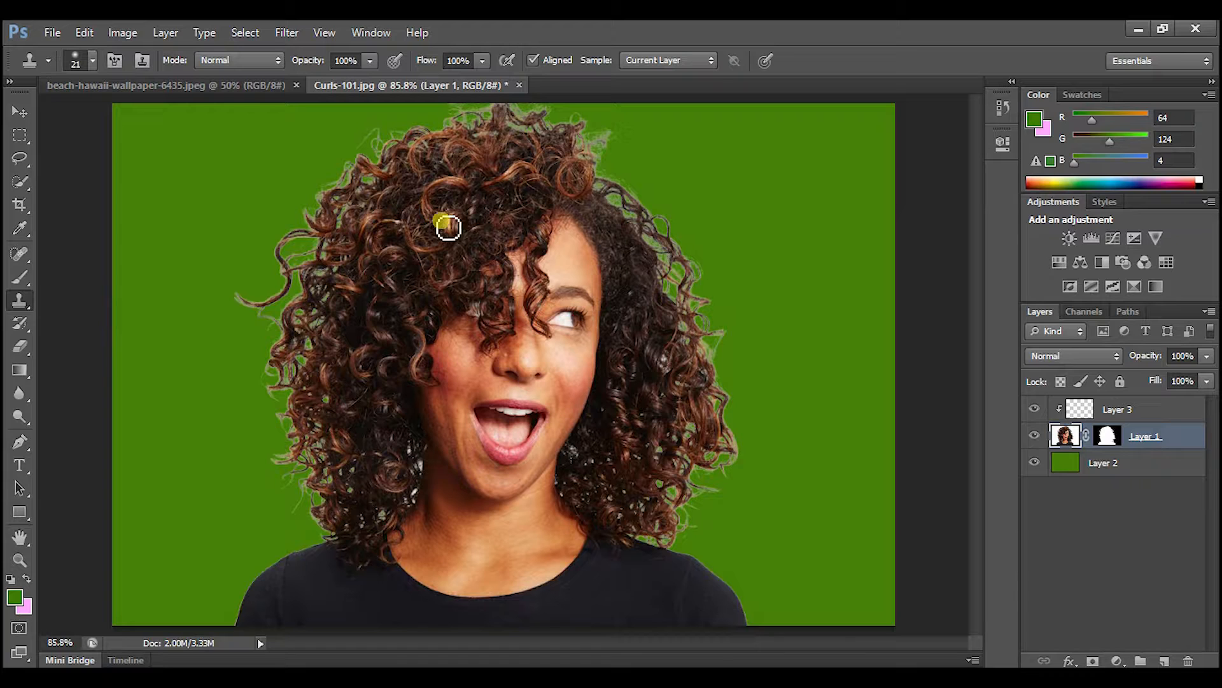
pyautogui.click(15, 304)
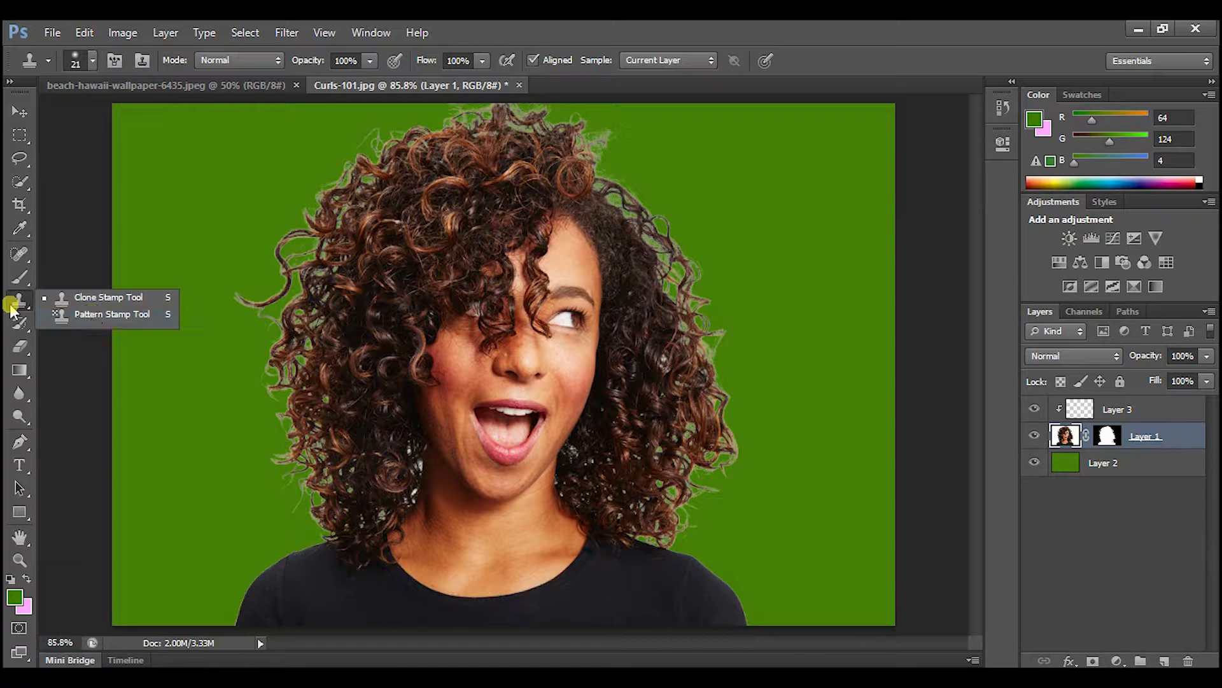
pyautogui.click(93, 297)
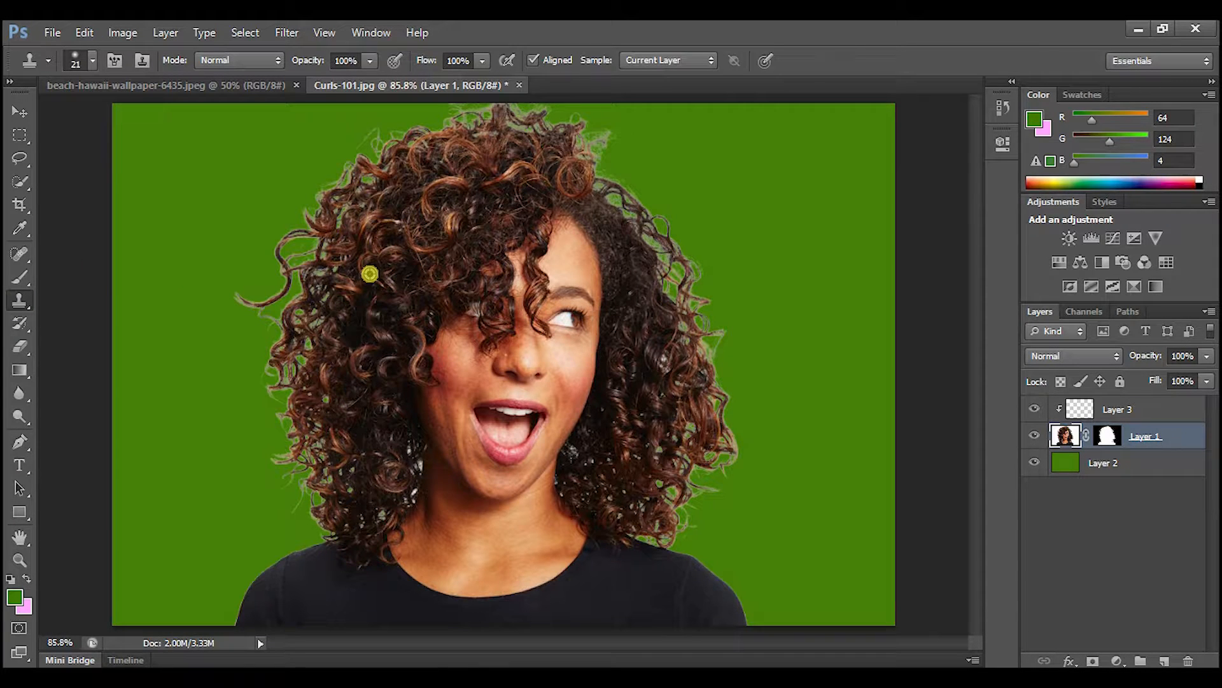
pyautogui.click(1168, 408)
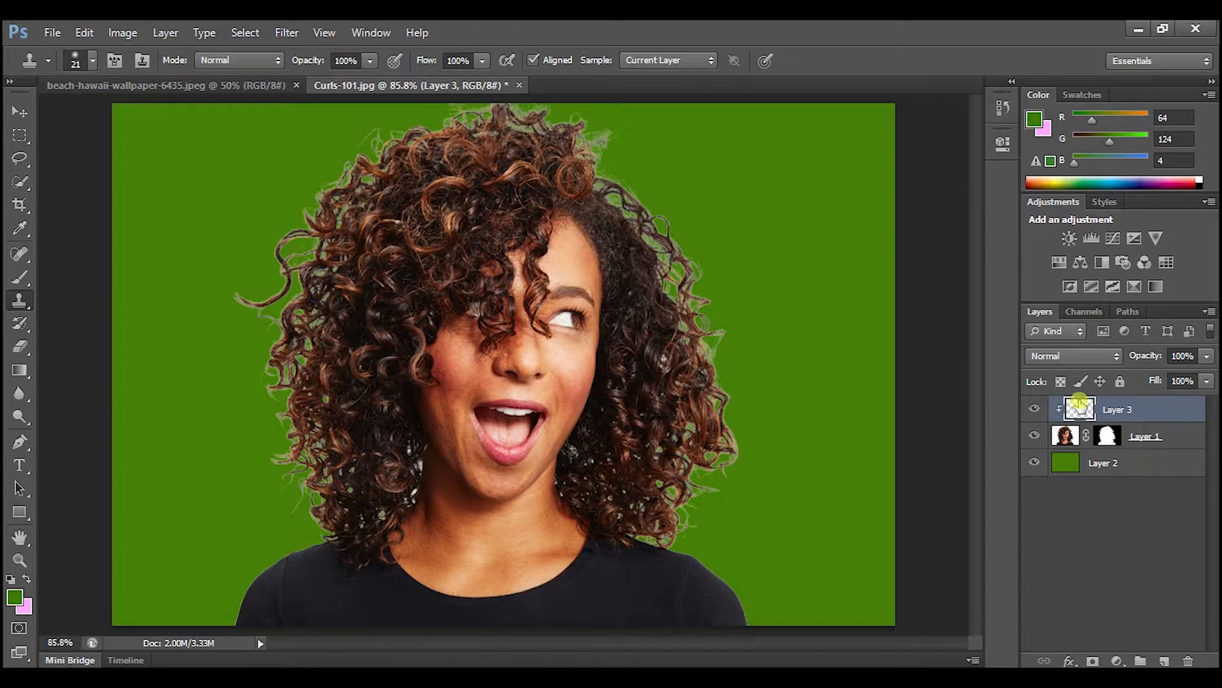
pyautogui.moveTo(340, 542); pyautogui.dragTo(317, 501)
# At 200% zoom, clone hair sampled from Layer 1 onto Layer 3 over the pale fringe of the curls beside the cheek.
pyautogui.click(19, 560)
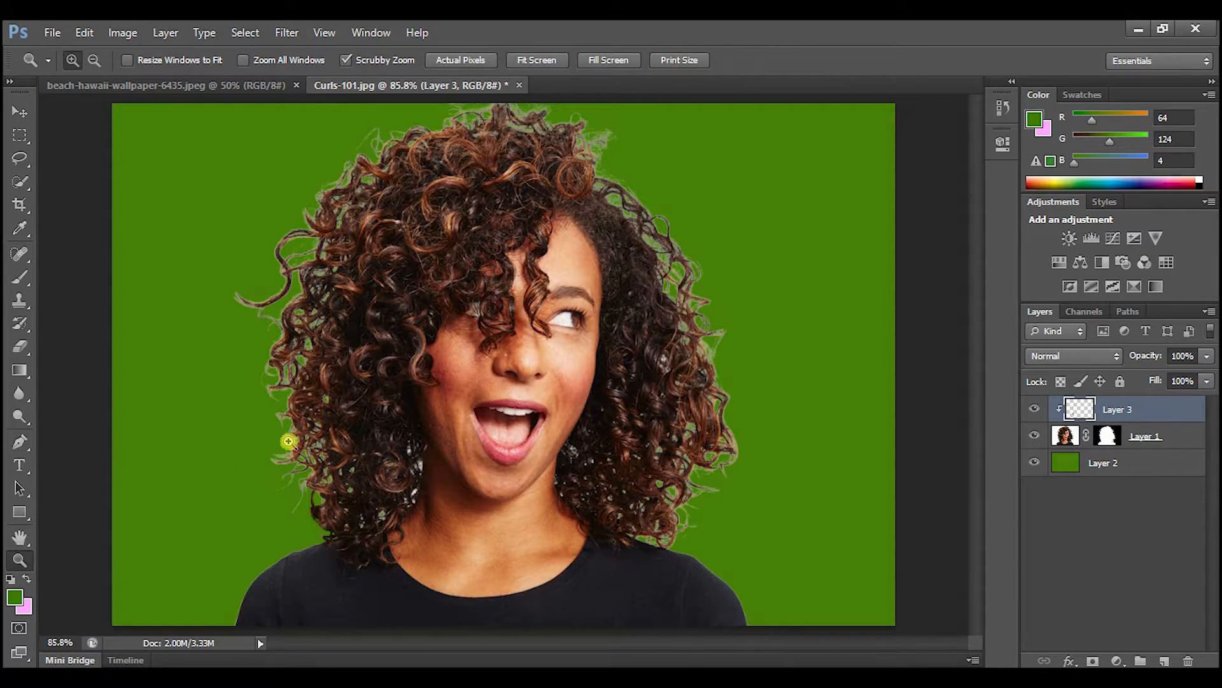
pyautogui.click(218, 456)
pyautogui.click(218, 456)
pyautogui.click(218, 456)
pyautogui.rightClick(383, 390)
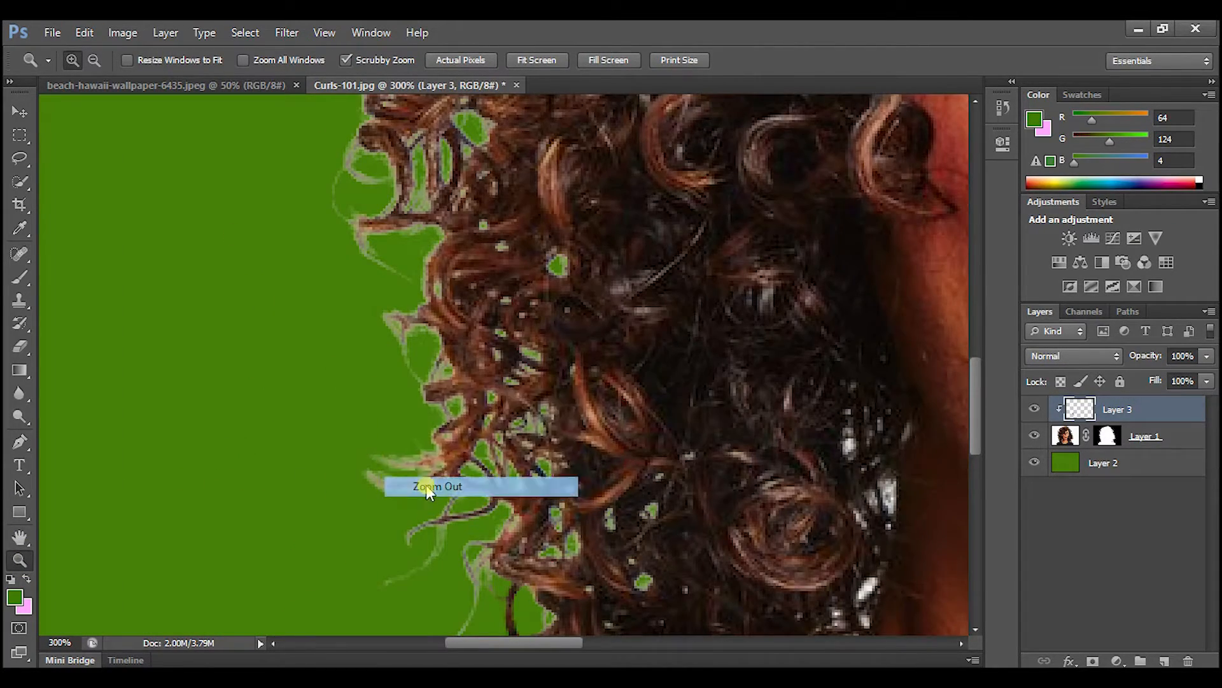
pyautogui.click(433, 486)
pyautogui.click(19, 300)
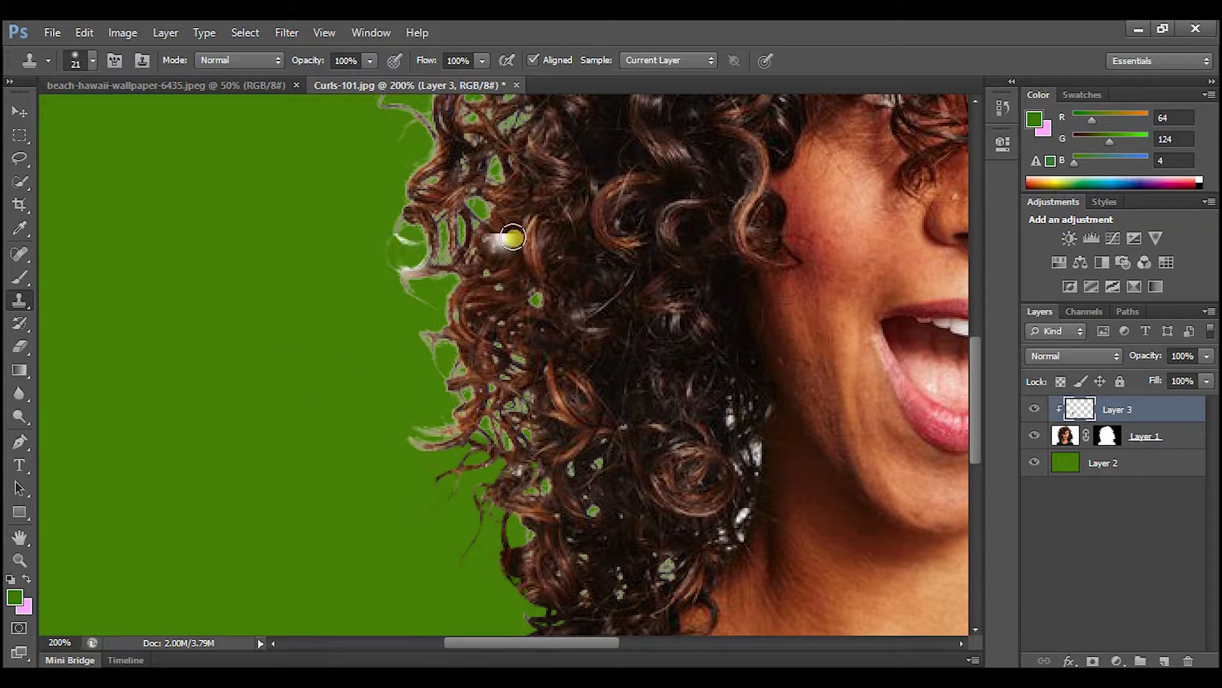
pyautogui.click(1062, 435)
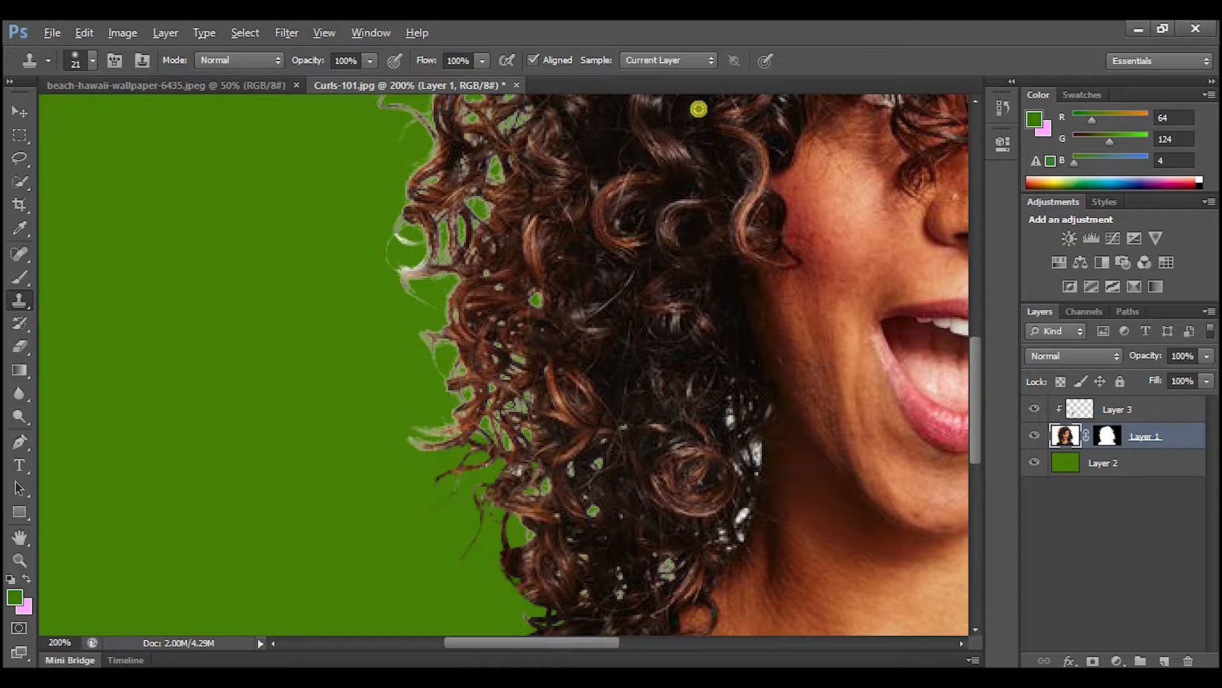
pyautogui.click(1162, 410)
pyautogui.moveTo(420, 433)
pyautogui.mouseDown()
pyautogui.moveTo(475, 411)
pyautogui.moveTo(455, 371)
pyautogui.mouseUp()
pyautogui.moveTo(440, 374)
pyautogui.mouseDown()
pyautogui.moveTo(403, 266)
pyautogui.moveTo(431, 260)
pyautogui.moveTo(441, 233)
pyautogui.moveTo(386, 245)
pyautogui.moveTo(412, 214)
pyautogui.moveTo(431, 229)
pyautogui.mouseUp()
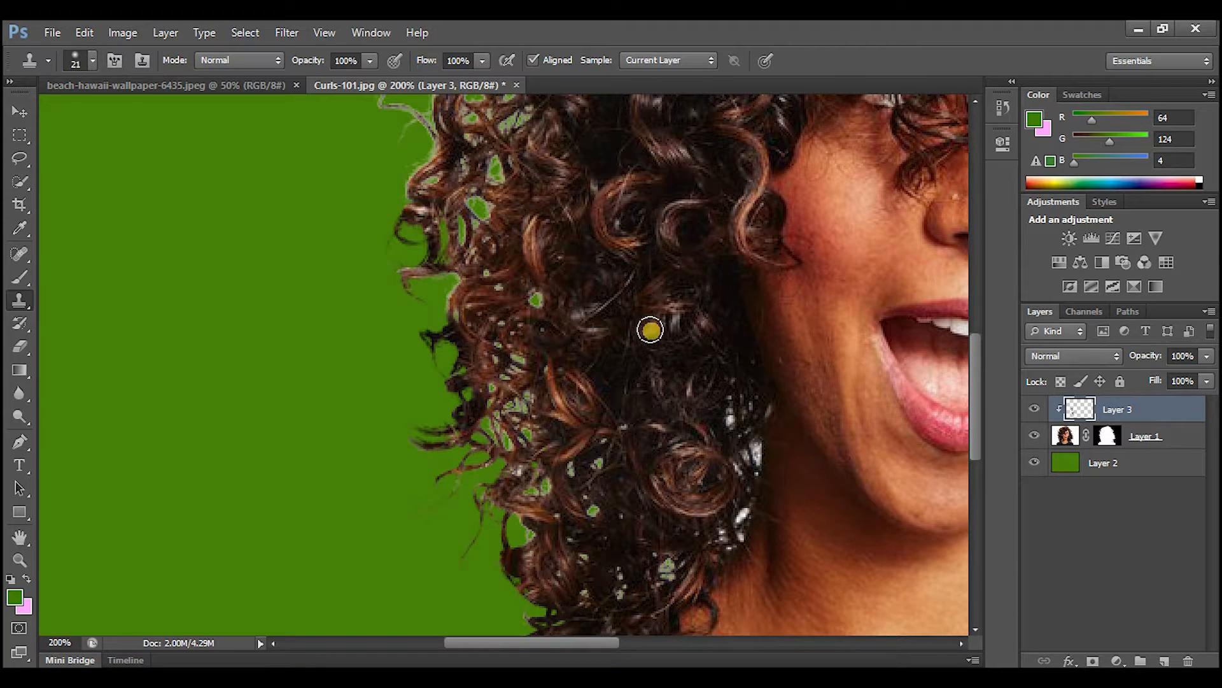
# Clone dark hair over the pale small strand and gap edges just below the long loose curl on the left.
pyautogui.scroll(3, 650, 330)
pyautogui.moveTo(436, 292)
pyautogui.mouseDown()
pyautogui.moveTo(429, 253)
pyautogui.moveTo(402, 242)
pyautogui.mouseUp()
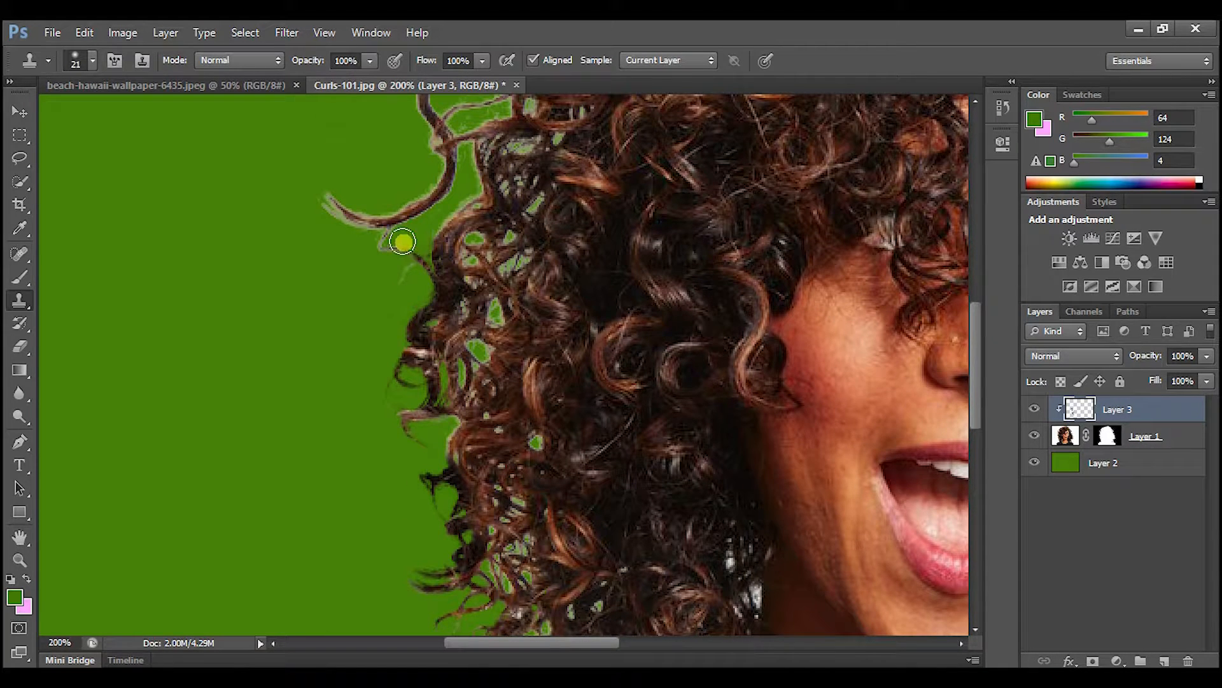
pyautogui.scroll(1, 420, 318)
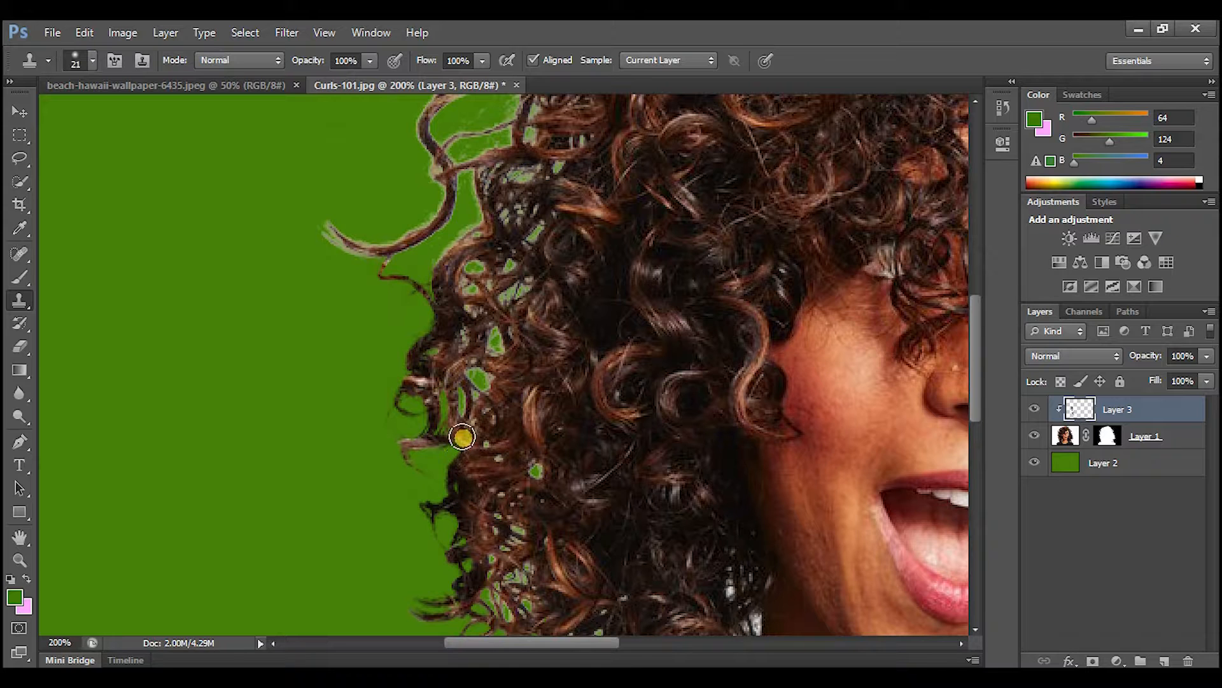
pyautogui.moveTo(461, 380)
pyautogui.mouseDown()
pyautogui.moveTo(502, 386)
pyautogui.moveTo(500, 337)
pyautogui.moveTo(464, 338)
pyautogui.moveTo(454, 319)
pyautogui.moveTo(466, 281)
pyautogui.moveTo(500, 283)
pyautogui.mouseUp()
pyautogui.scroll(1, 501, 361)
pyautogui.scroll(1, 502, 361)
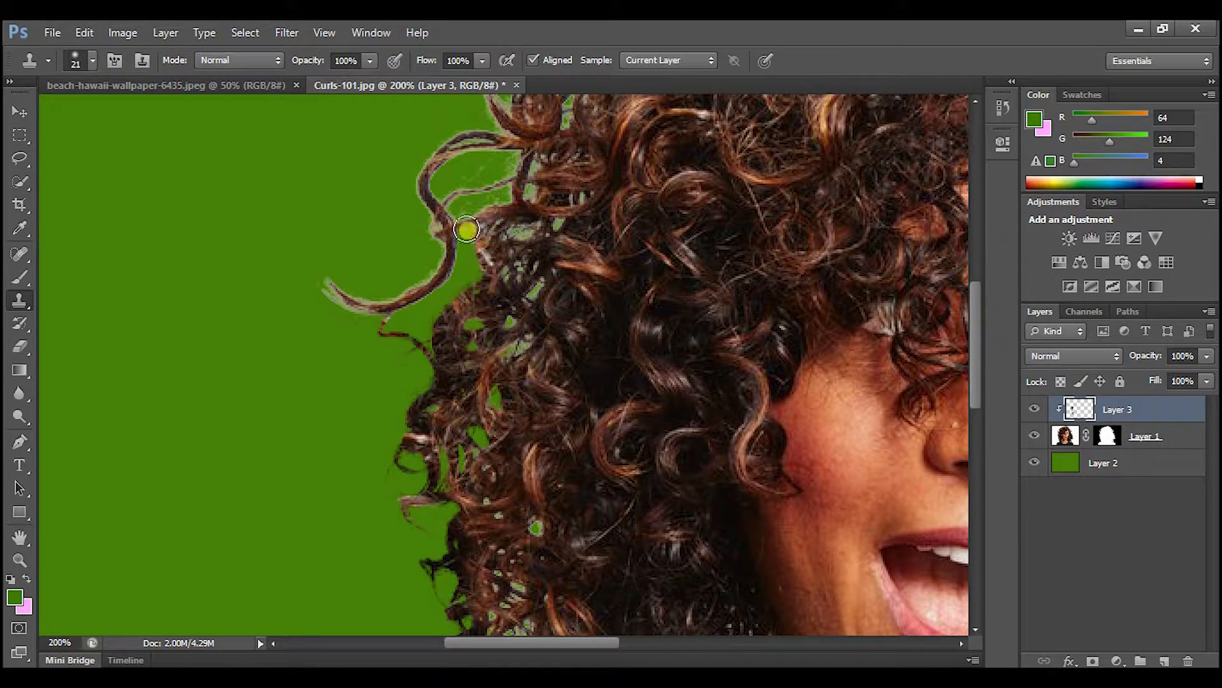
# Resample hair from Layer 1 and clone it on Layer 3 over the pale outline of the long loose curl and its inner strand.
pyautogui.click(1061, 435)
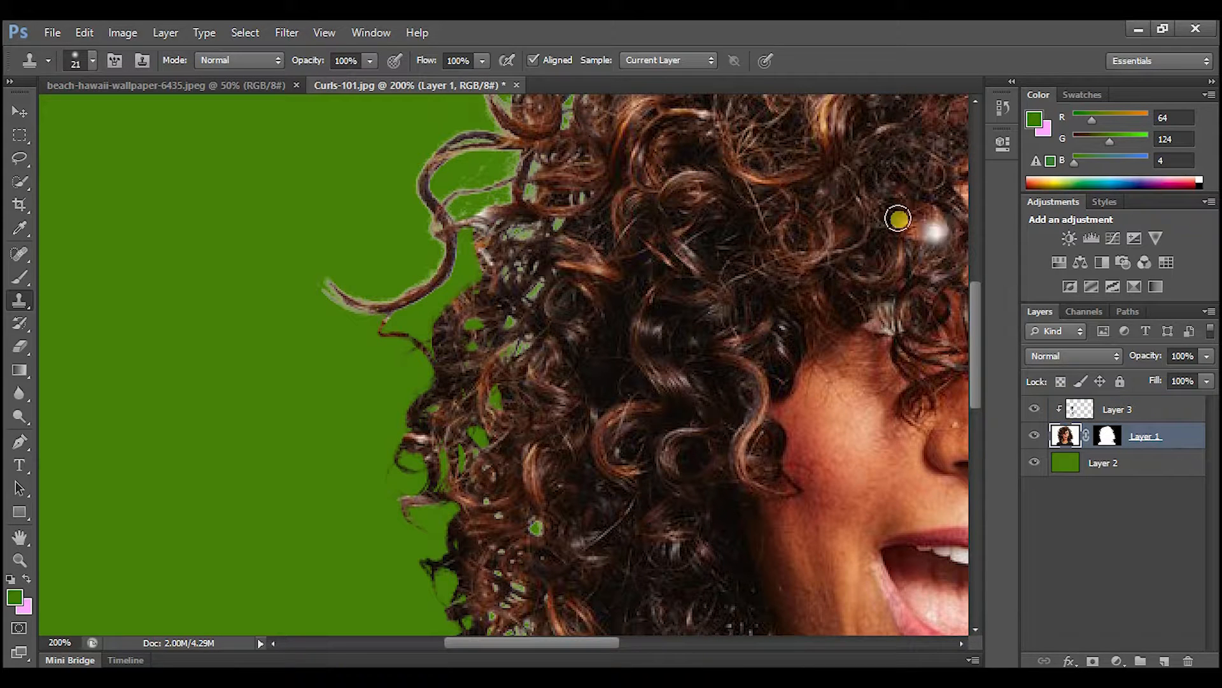
pyautogui.click(1177, 417)
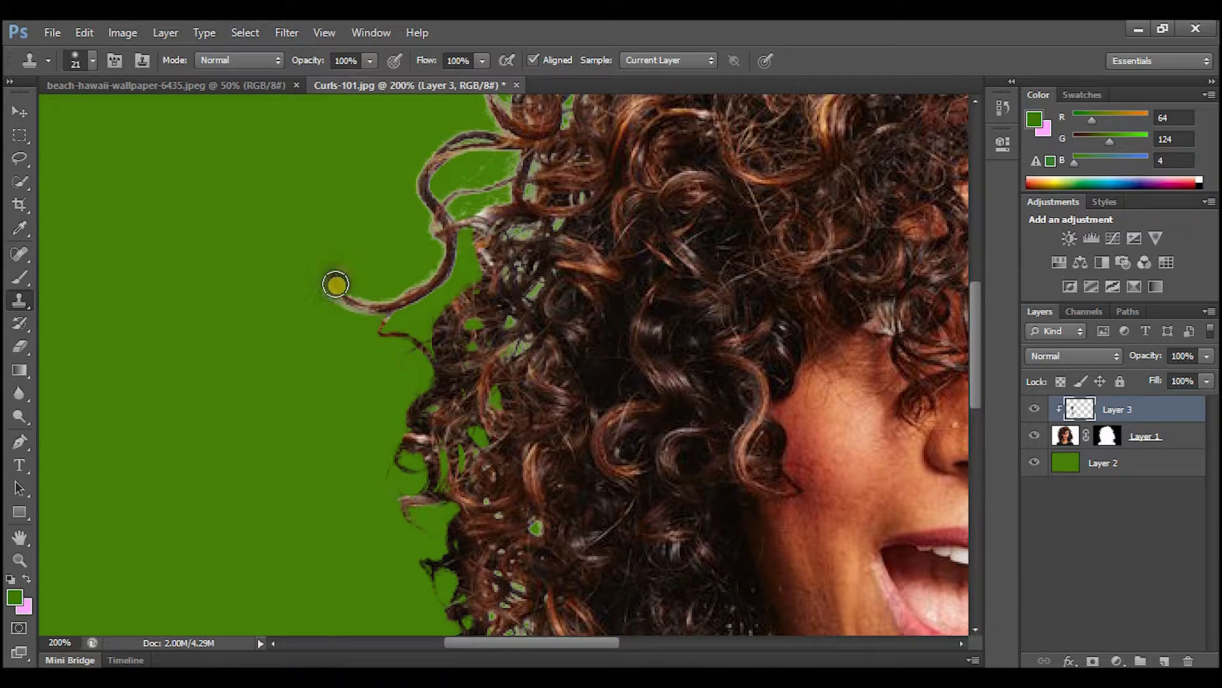
pyautogui.moveTo(321, 289)
pyautogui.mouseDown()
pyautogui.moveTo(395, 308)
pyautogui.moveTo(431, 288)
pyautogui.moveTo(447, 246)
pyautogui.moveTo(427, 163)
pyautogui.moveTo(534, 137)
pyautogui.mouseUp()
pyautogui.scroll(2, 500, 357)
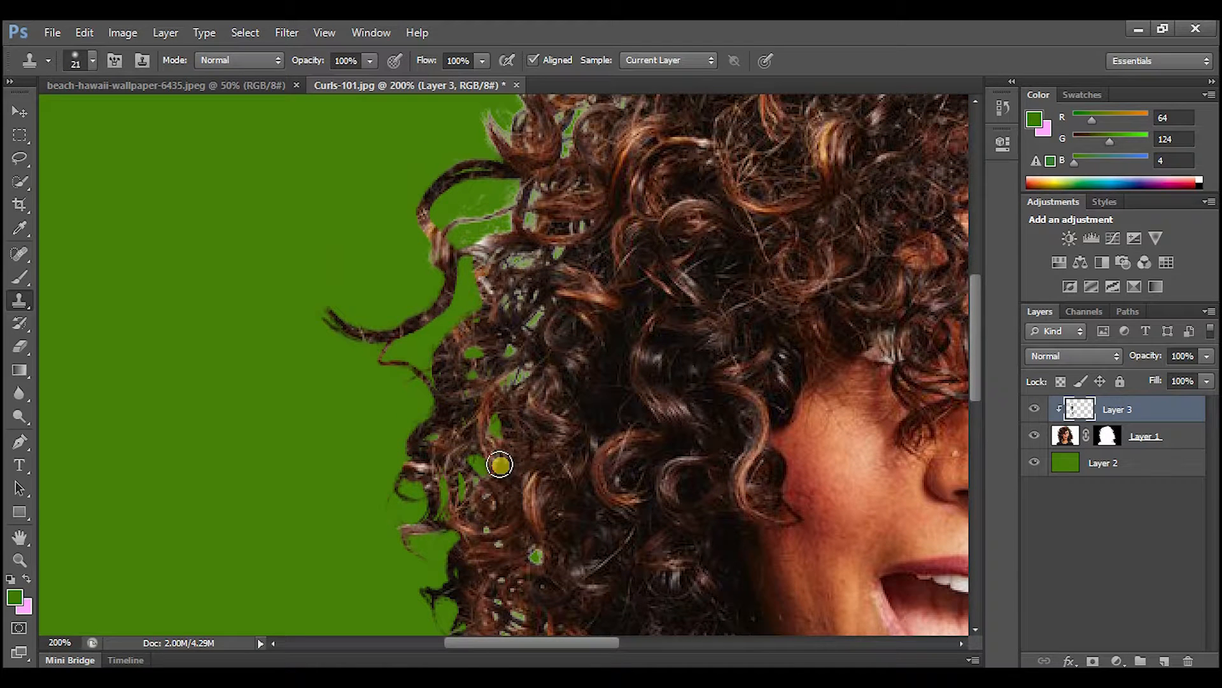
pyautogui.moveTo(490, 315)
pyautogui.mouseDown()
pyautogui.moveTo(488, 262)
pyautogui.moveTo(543, 249)
pyautogui.moveTo(499, 258)
pyautogui.moveTo(509, 207)
pyautogui.moveTo(436, 250)
pyautogui.mouseUp()
pyautogui.moveTo(534, 197)
pyautogui.mouseDown()
pyautogui.moveTo(488, 276)
pyautogui.moveTo(477, 425)
pyautogui.moveTo(488, 437)
pyautogui.moveTo(518, 382)
pyautogui.moveTo(519, 404)
pyautogui.moveTo(534, 172)
pyautogui.moveTo(505, 254)
pyautogui.mouseUp()
# Clone hair sampled from Layer 1 onto Layer 3 along the pale upper-left outline of the curls.
pyautogui.scroll(2, 782, 347)
pyautogui.scroll(3, 585, 428)
pyautogui.moveTo(556, 338)
pyautogui.mouseDown()
pyautogui.moveTo(576, 290)
pyautogui.moveTo(522, 307)
pyautogui.moveTo(573, 256)
pyautogui.moveTo(587, 216)
pyautogui.moveTo(584, 246)
pyautogui.moveTo(611, 273)
pyautogui.moveTo(630, 270)
pyautogui.moveTo(573, 236)
pyautogui.mouseUp()
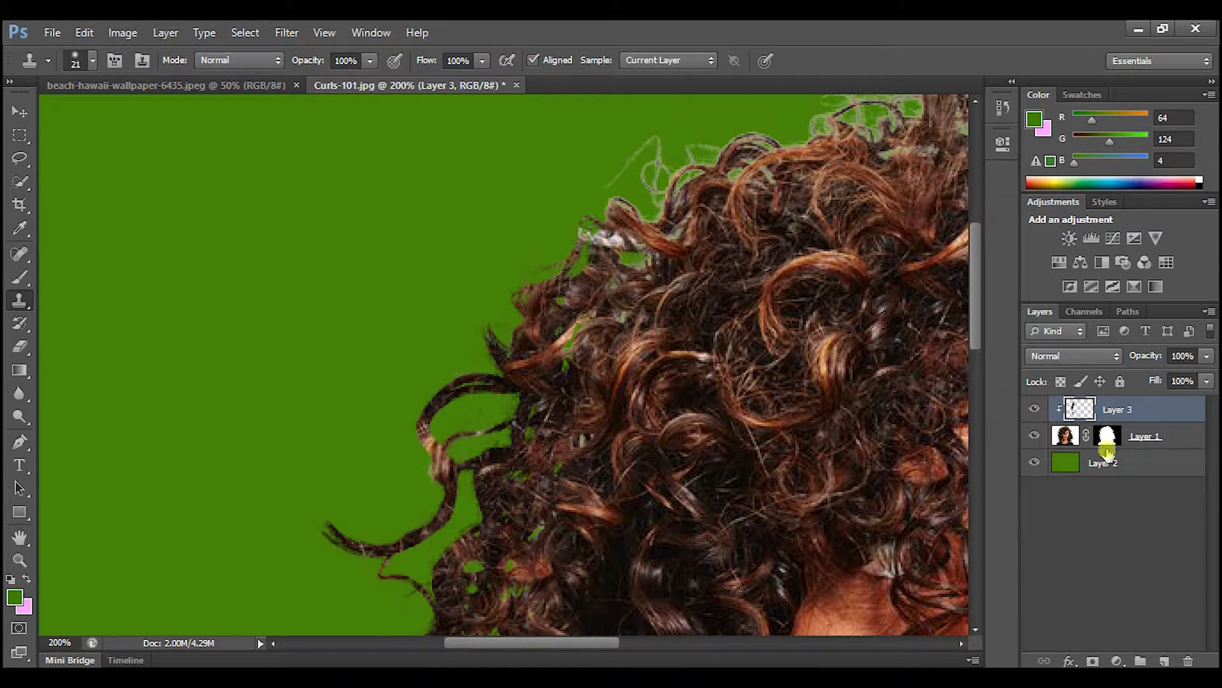
pyautogui.click(1069, 438)
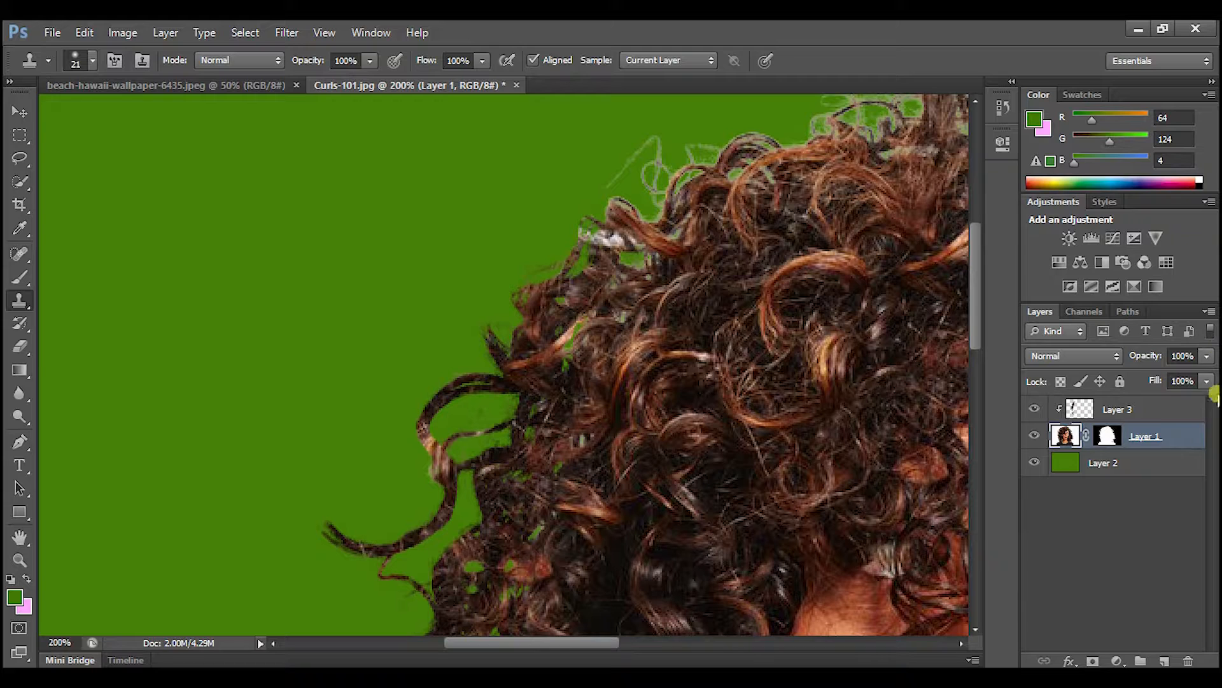
pyautogui.click(1079, 408)
pyautogui.moveTo(631, 255)
pyautogui.mouseDown()
pyautogui.moveTo(586, 232)
pyautogui.moveTo(655, 214)
pyautogui.moveTo(624, 202)
pyautogui.mouseUp()
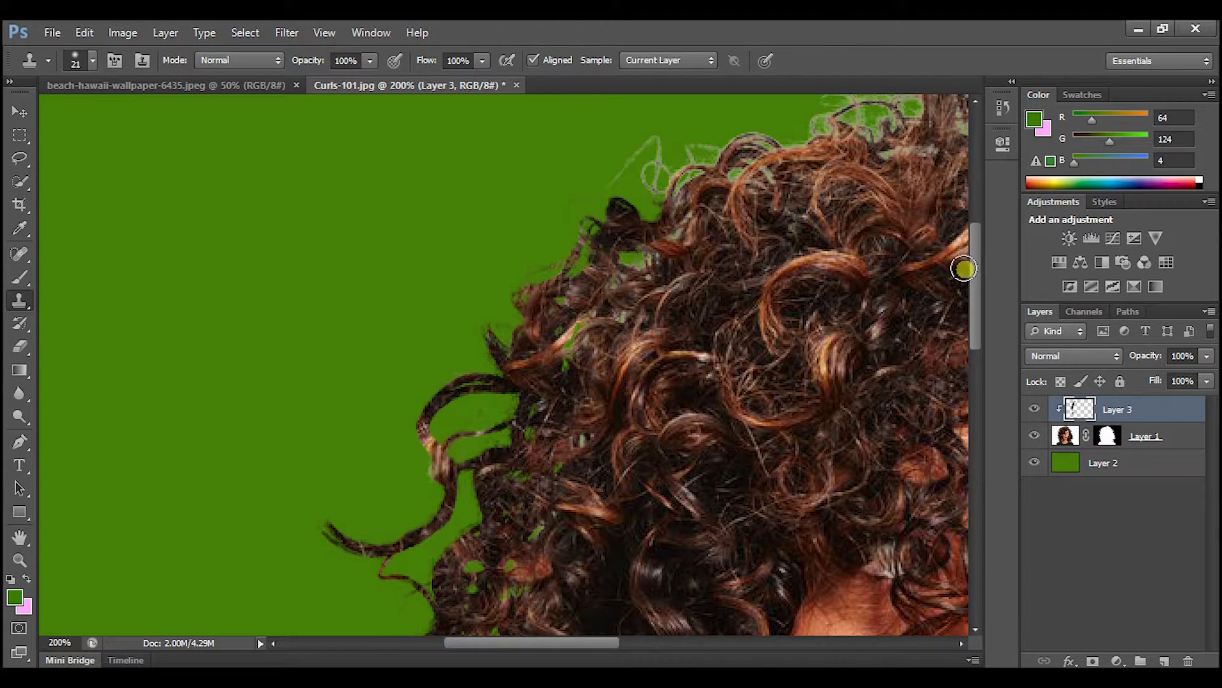
pyautogui.scroll(1, 624, 203)
pyautogui.moveTo(715, 251)
pyautogui.mouseDown()
pyautogui.moveTo(676, 196)
pyautogui.moveTo(600, 248)
pyautogui.moveTo(719, 234)
pyautogui.moveTo(834, 199)
pyautogui.moveTo(830, 148)
pyautogui.mouseUp()
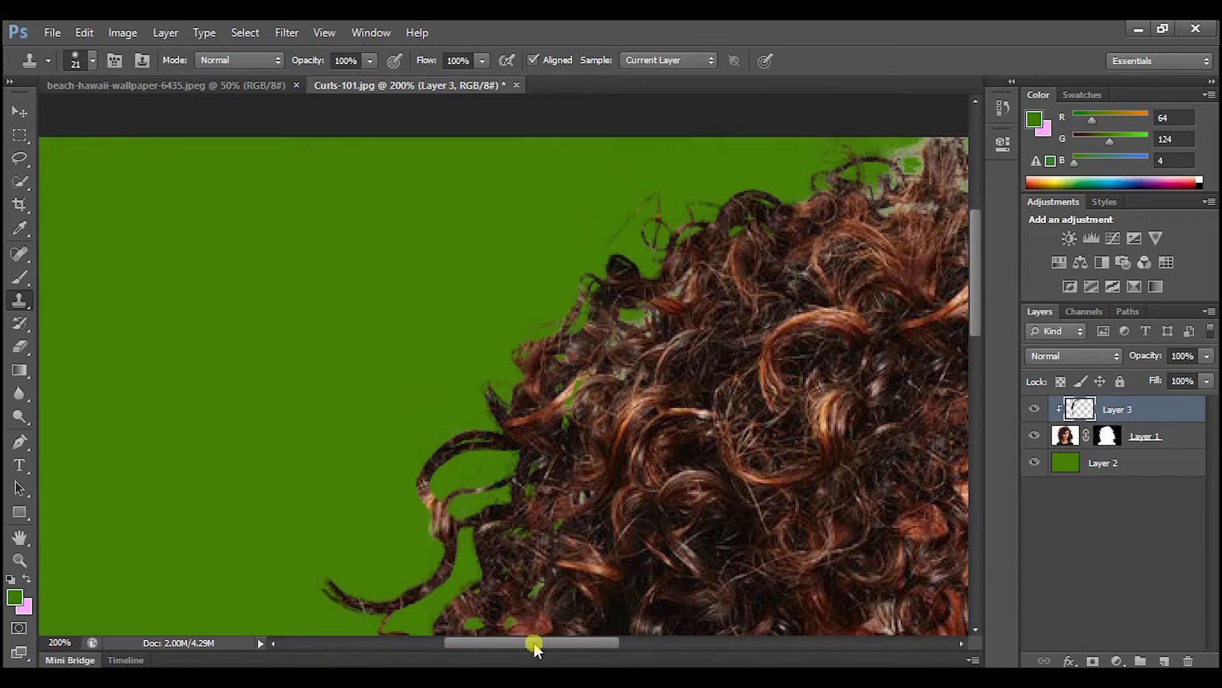
# Clone dark hair over the pale fringe of the curls just left of the tuft at the top of the head.
pyautogui.moveTo(533, 645); pyautogui.dragTo(616, 644)
pyautogui.scroll(1, 600, 363)
pyautogui.moveTo(431, 255)
pyautogui.mouseDown()
pyautogui.moveTo(459, 235)
pyautogui.moveTo(449, 192)
pyautogui.mouseUp()
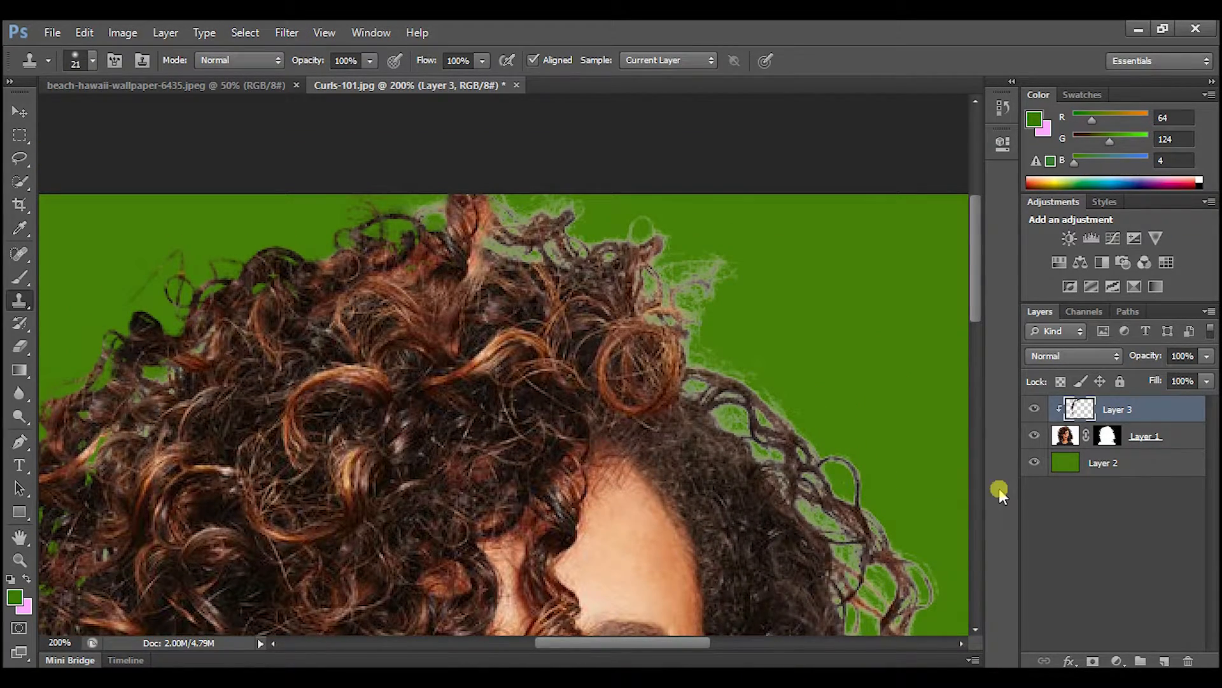
# Clone hair sampled from Layer 1 onto Layer 3 over the tuft at the top of the head and the pale fringe just right of it.
pyautogui.click(1060, 432)
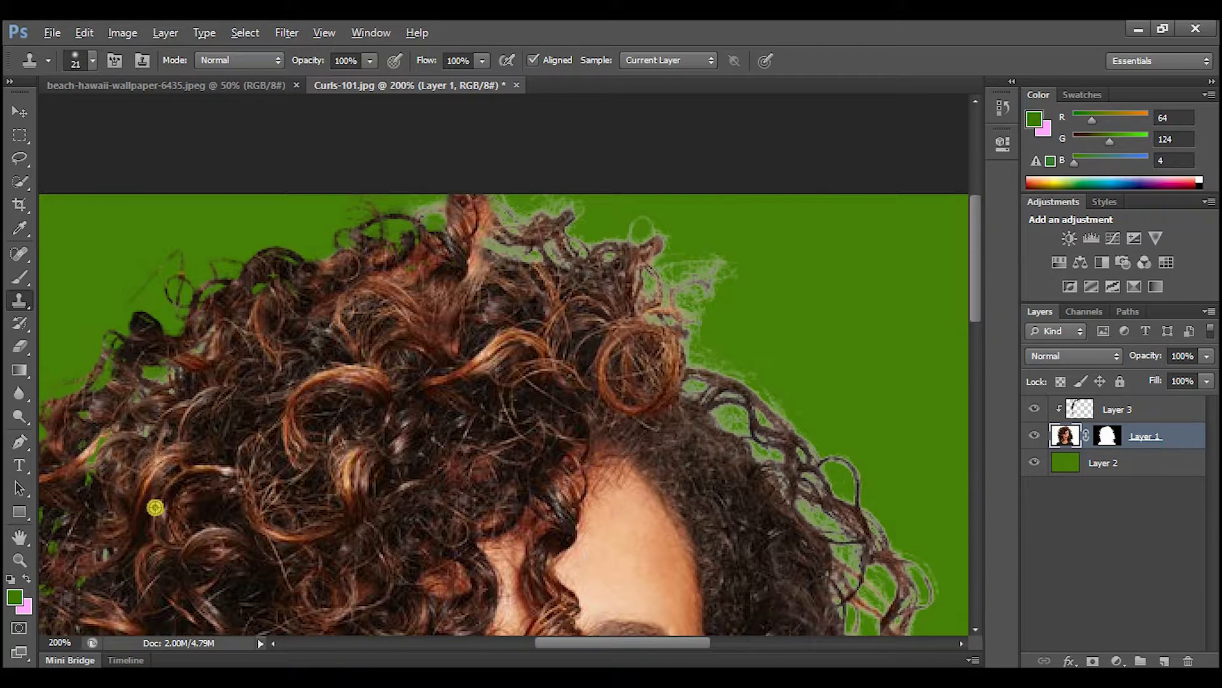
pyautogui.click(1135, 409)
pyautogui.moveTo(554, 232)
pyautogui.mouseDown()
pyautogui.moveTo(532, 209)
pyautogui.moveTo(577, 204)
pyautogui.moveTo(421, 204)
pyautogui.moveTo(466, 246)
pyautogui.moveTo(444, 223)
pyautogui.mouseUp()
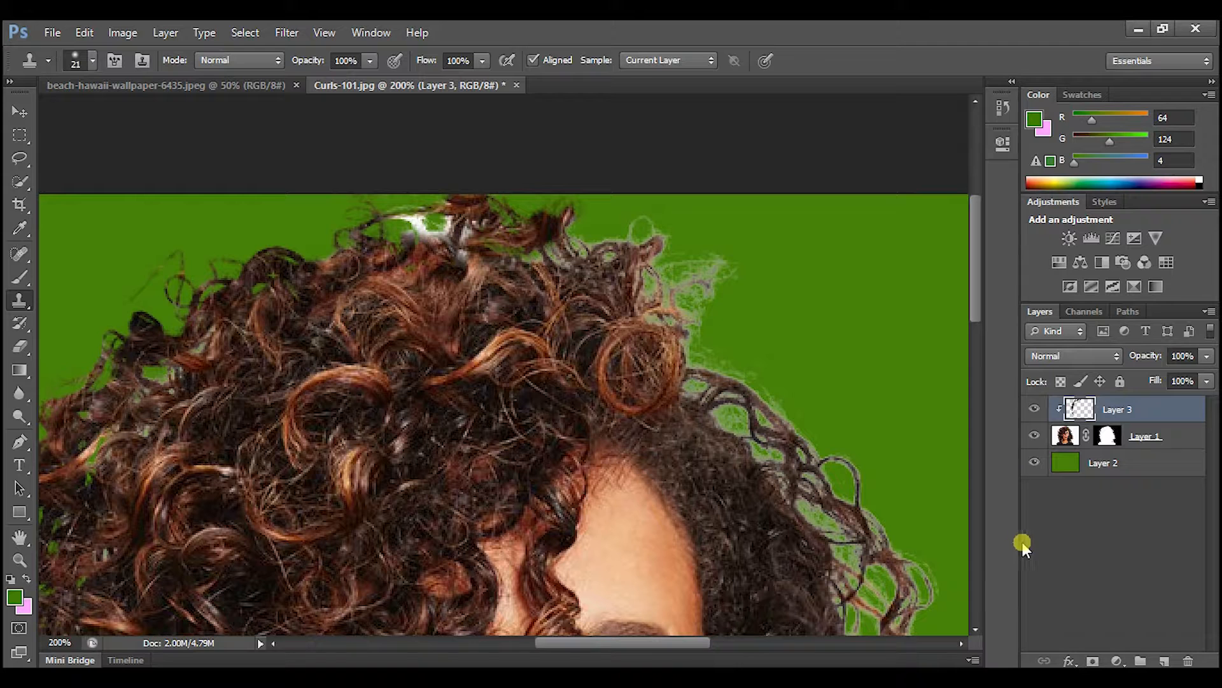
pyautogui.click(1065, 437)
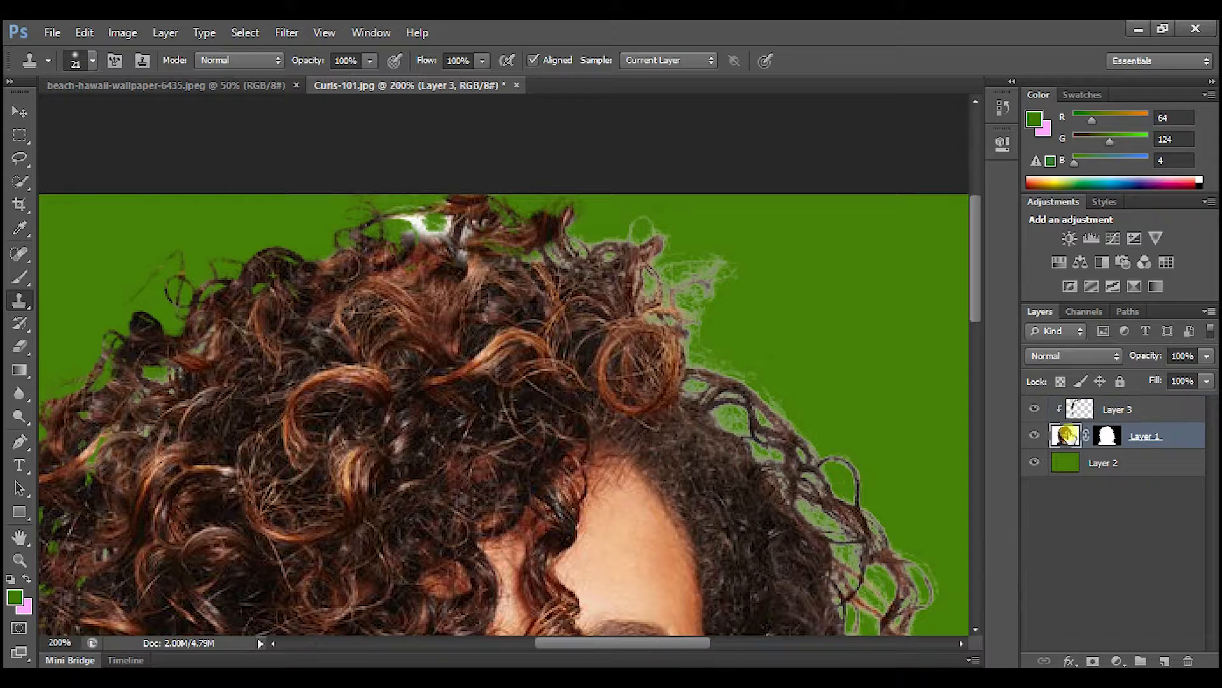
pyautogui.click(1137, 415)
pyautogui.moveTo(413, 230)
pyautogui.mouseDown()
pyautogui.moveTo(438, 212)
pyautogui.moveTo(463, 249)
pyautogui.moveTo(477, 216)
pyautogui.mouseUp()
pyautogui.moveTo(426, 256)
pyautogui.mouseDown()
pyautogui.moveTo(549, 259)
pyautogui.moveTo(629, 246)
pyautogui.mouseUp()
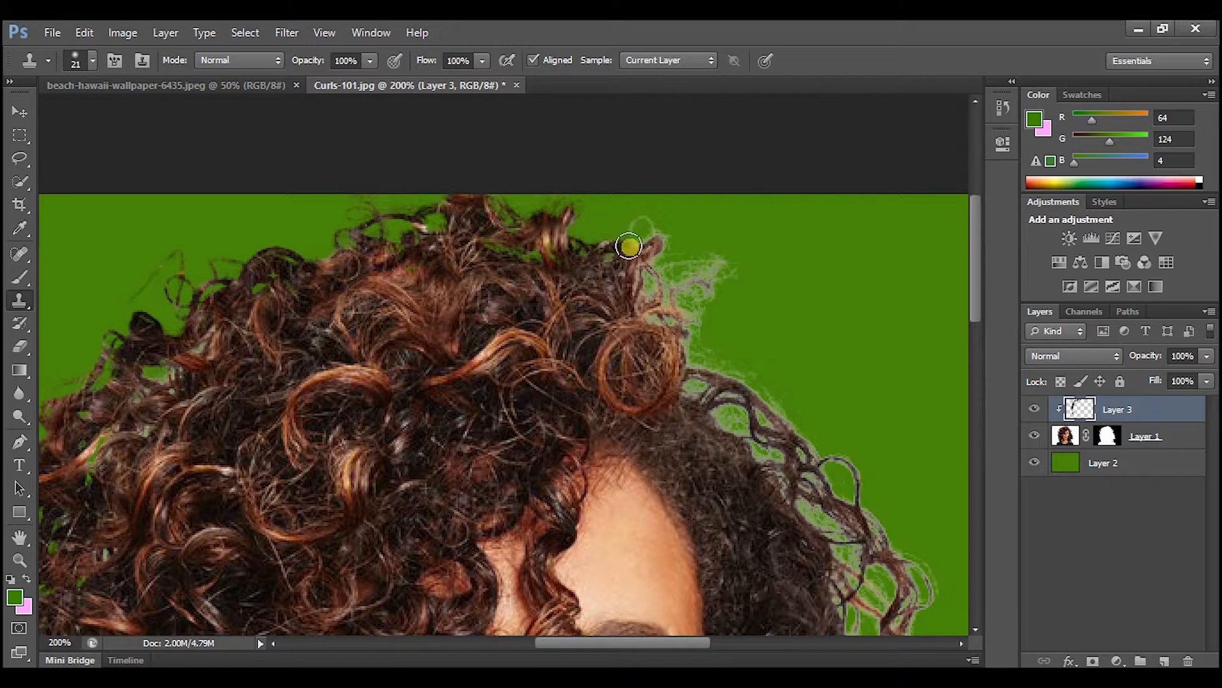
# Resample hair from Layer 1 and clone it on Layer 3 over the pale wisps at the upper right of the crown.
pyautogui.click(1076, 436)
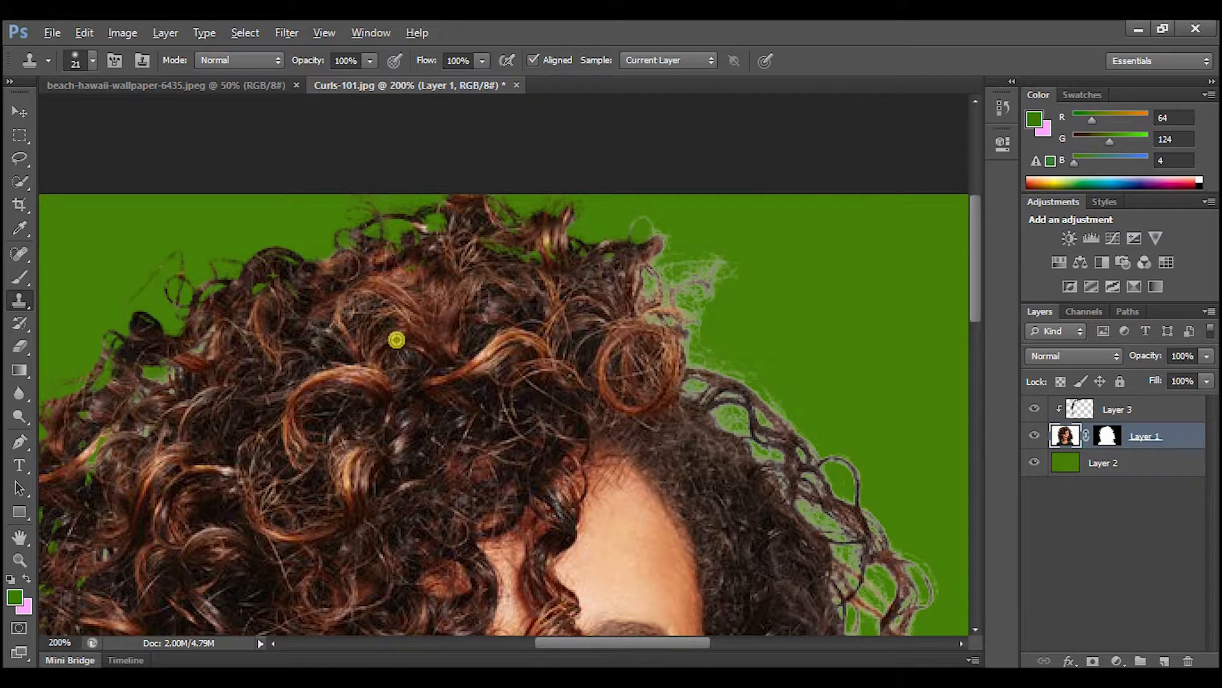
pyautogui.click(1132, 408)
pyautogui.moveTo(621, 267)
pyautogui.mouseDown()
pyautogui.moveTo(658, 229)
pyautogui.moveTo(752, 258)
pyautogui.moveTo(698, 285)
pyautogui.moveTo(688, 390)
pyautogui.moveTo(582, 256)
pyautogui.moveTo(618, 234)
pyautogui.mouseUp()
# Clone dark hair sampled from Layer 1 onto Layer 3 over the pale loose strands right of the forehead.
pyautogui.scroll(-3, 702, 408)
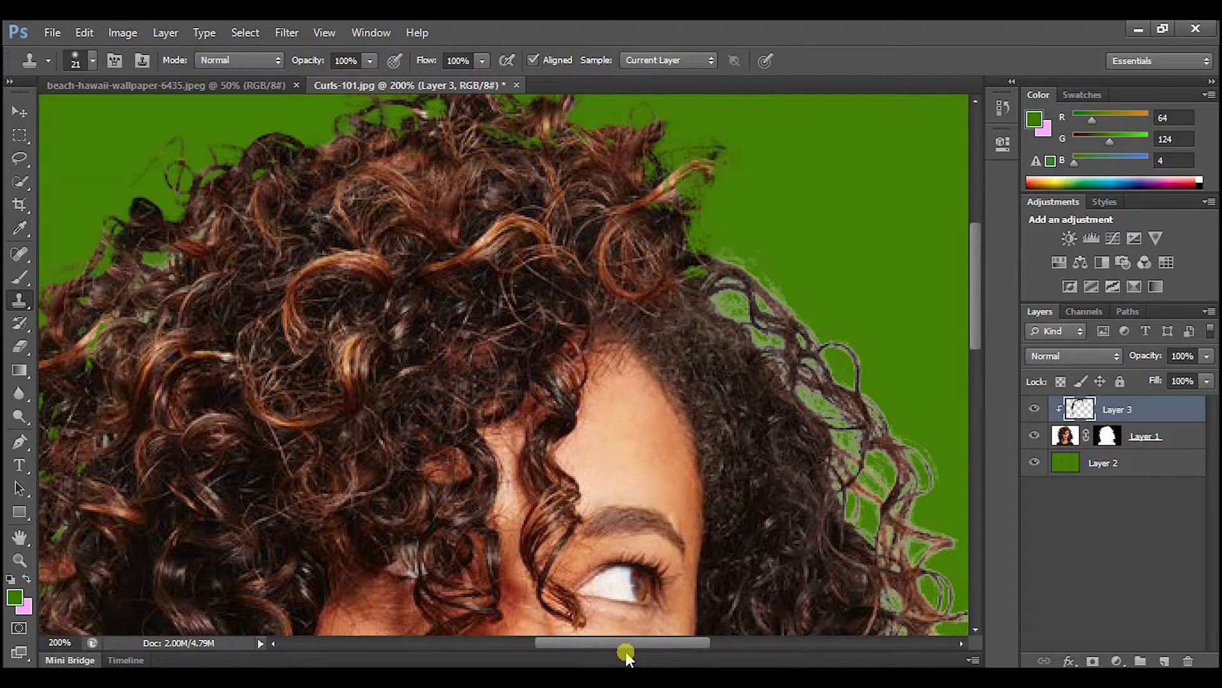
pyautogui.moveTo(625, 643); pyautogui.dragTo(707, 646)
pyautogui.scroll(-2, 660, 506)
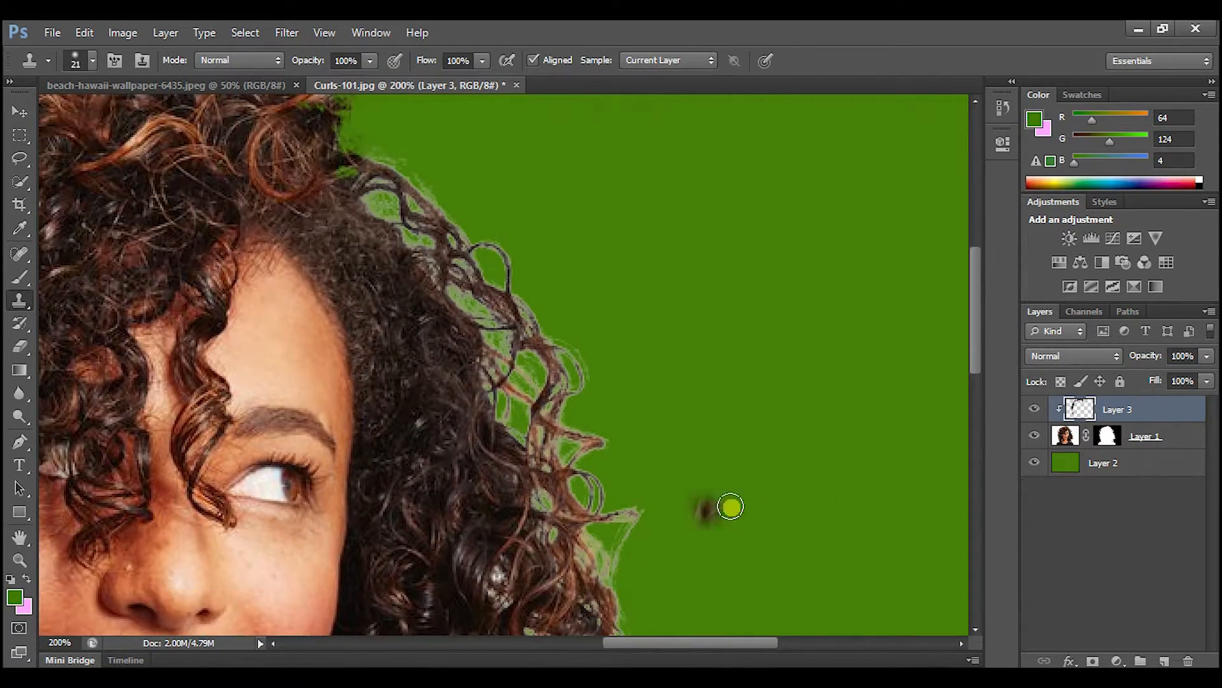
pyautogui.click(1073, 439)
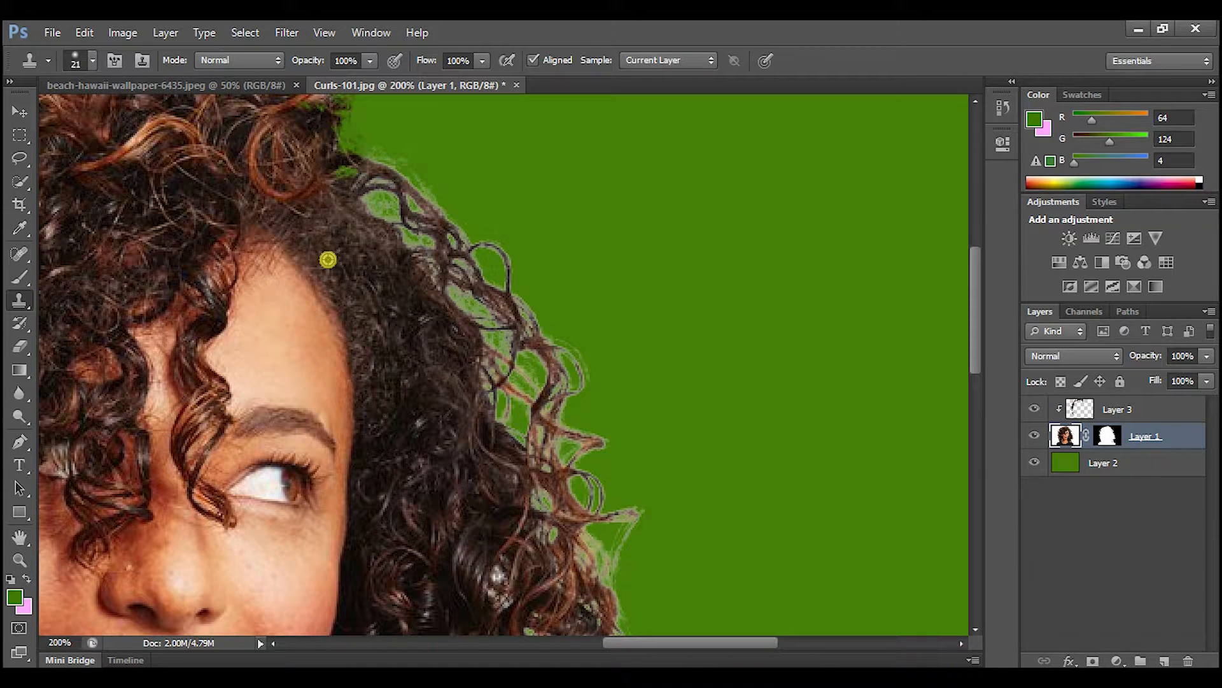
pyautogui.click(1120, 411)
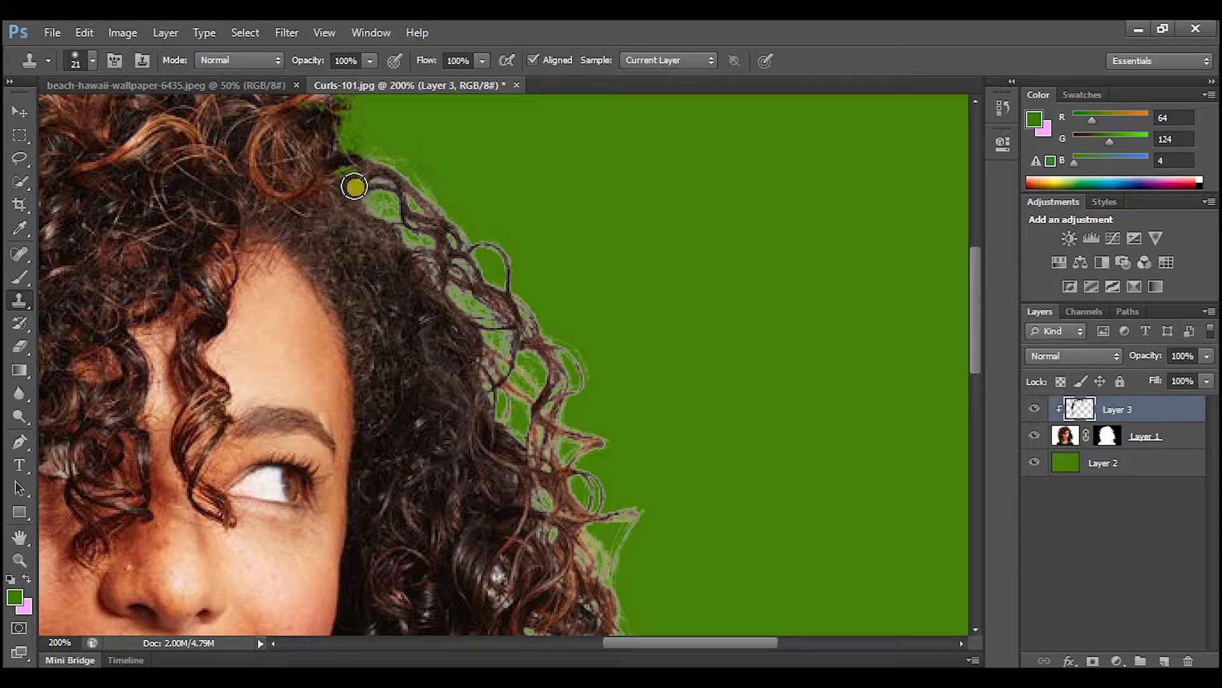
pyautogui.moveTo(478, 406)
pyautogui.mouseDown()
pyautogui.moveTo(465, 328)
pyautogui.moveTo(375, 168)
pyautogui.moveTo(412, 182)
pyautogui.moveTo(438, 219)
pyautogui.moveTo(375, 149)
pyautogui.moveTo(358, 172)
pyautogui.moveTo(413, 180)
pyautogui.moveTo(354, 188)
pyautogui.moveTo(489, 263)
pyautogui.moveTo(434, 241)
pyautogui.moveTo(481, 338)
pyautogui.mouseUp()
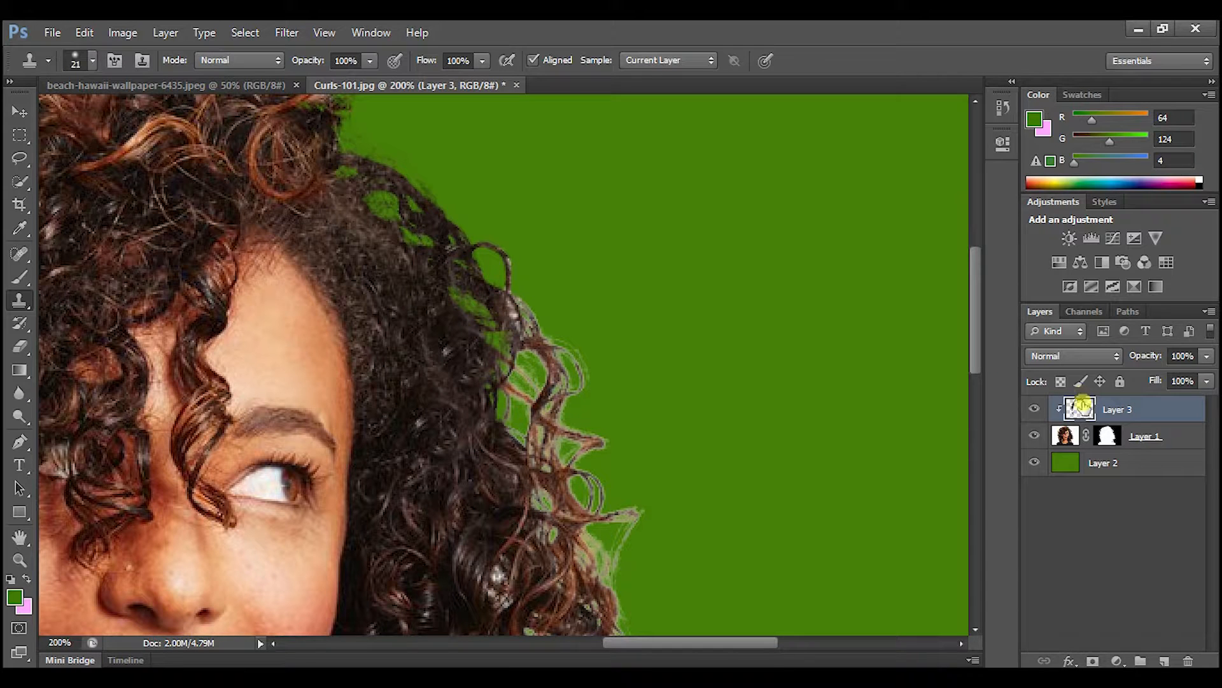
# Resample hair from Layer 1 and clone it on Layer 3 down the pale outer strands and small loops right of the eye.
pyautogui.click(1060, 435)
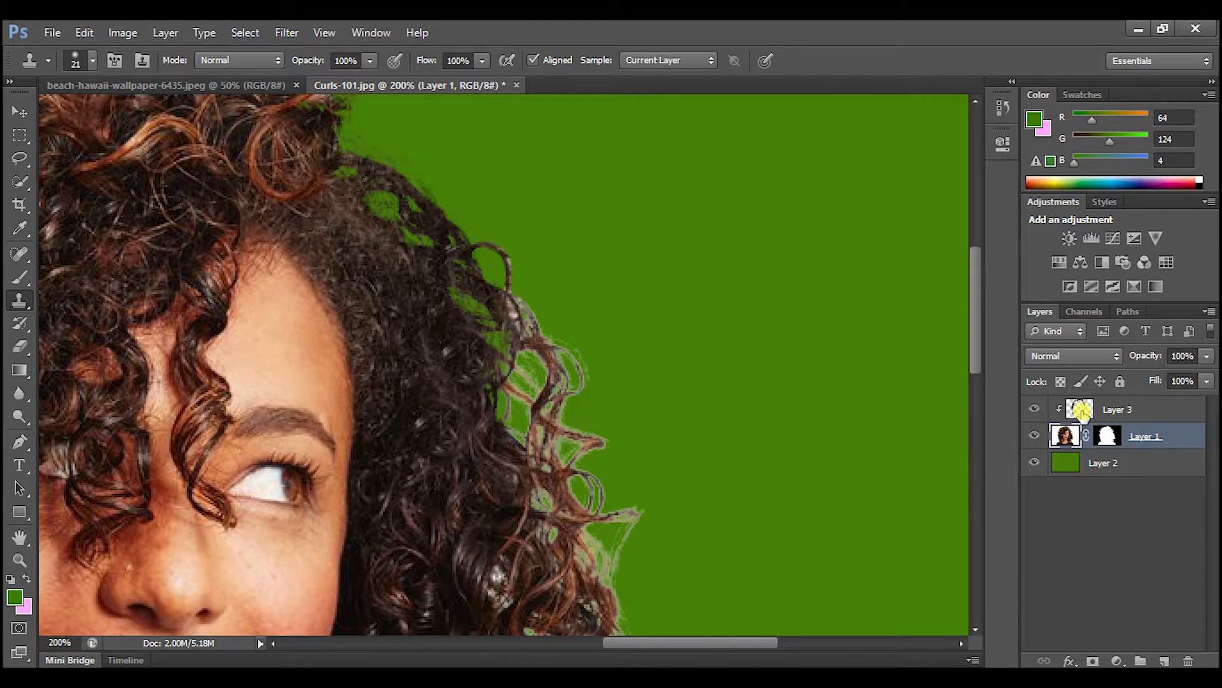
pyautogui.click(1078, 410)
pyautogui.moveTo(483, 363)
pyautogui.mouseDown()
pyautogui.moveTo(508, 314)
pyautogui.moveTo(520, 331)
pyautogui.moveTo(502, 264)
pyautogui.moveTo(439, 260)
pyautogui.mouseUp()
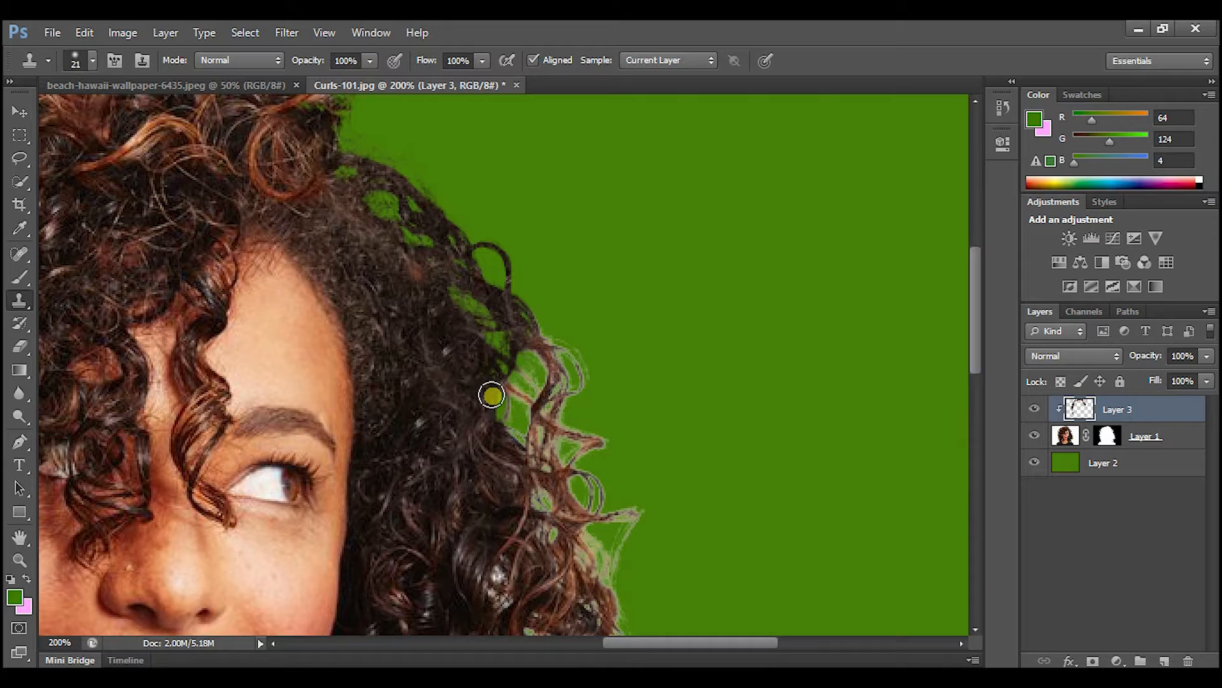
pyautogui.scroll(-3, 497, 376)
pyautogui.moveTo(505, 350)
pyautogui.mouseDown()
pyautogui.moveTo(515, 282)
pyautogui.moveTo(524, 304)
pyautogui.moveTo(519, 231)
pyautogui.moveTo(560, 288)
pyautogui.moveTo(578, 245)
pyautogui.mouseUp()
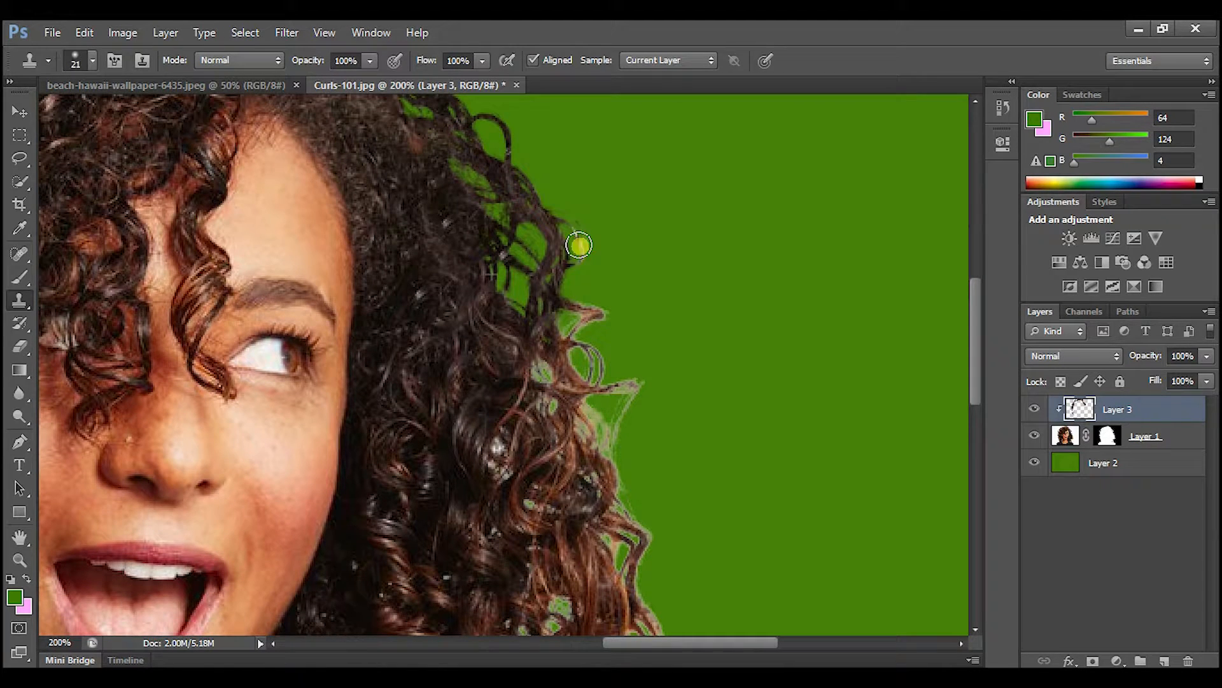
pyautogui.moveTo(621, 423)
pyautogui.mouseDown()
pyautogui.moveTo(625, 368)
pyautogui.moveTo(582, 461)
pyautogui.moveTo(576, 352)
pyautogui.moveTo(594, 384)
pyautogui.mouseUp()
pyautogui.moveTo(610, 303)
pyautogui.mouseDown()
pyautogui.moveTo(571, 374)
pyautogui.moveTo(544, 324)
pyautogui.moveTo(521, 346)
pyautogui.moveTo(573, 423)
pyautogui.mouseUp()
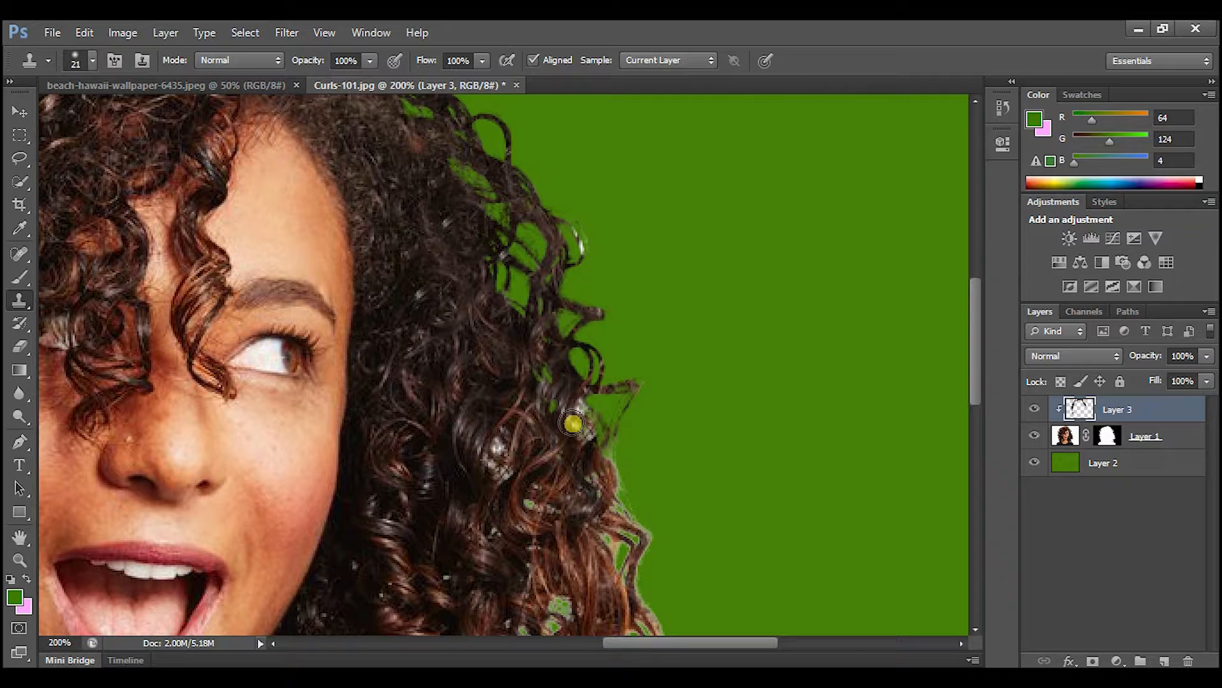
# Clone freshly sampled Layer 1 hair onto Layer 3 over the remaining light spots in the outer curls beside the cheek.
pyautogui.click(1065, 436)
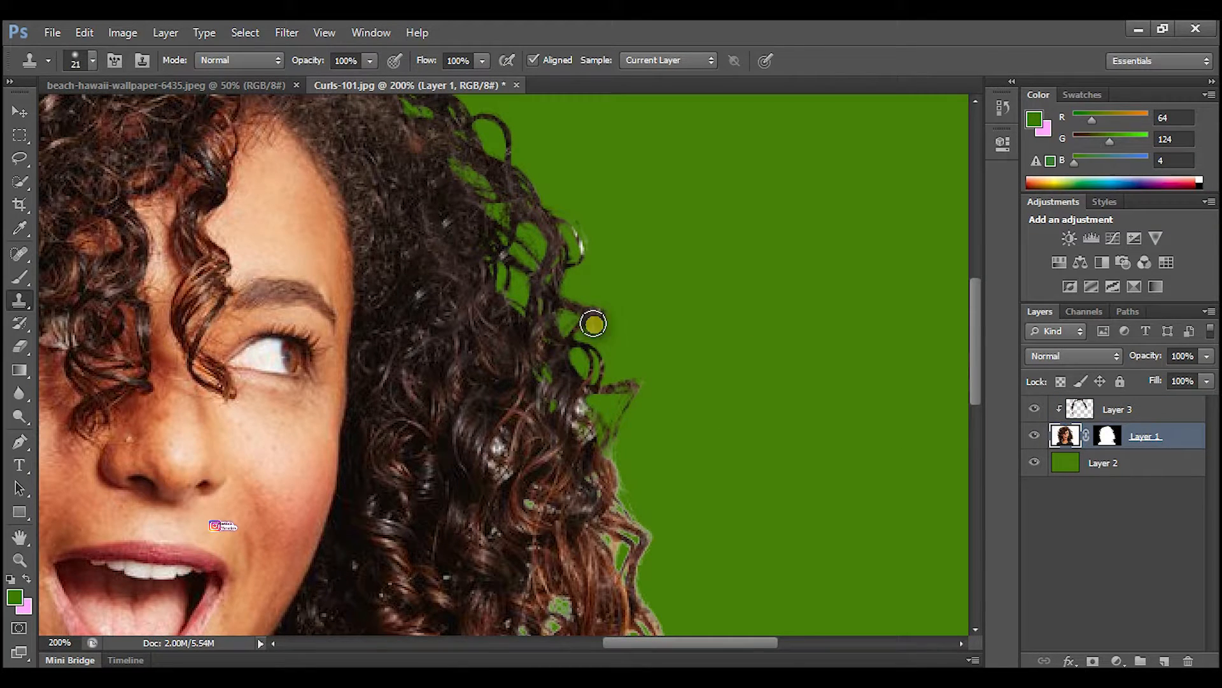
pyautogui.click(1130, 413)
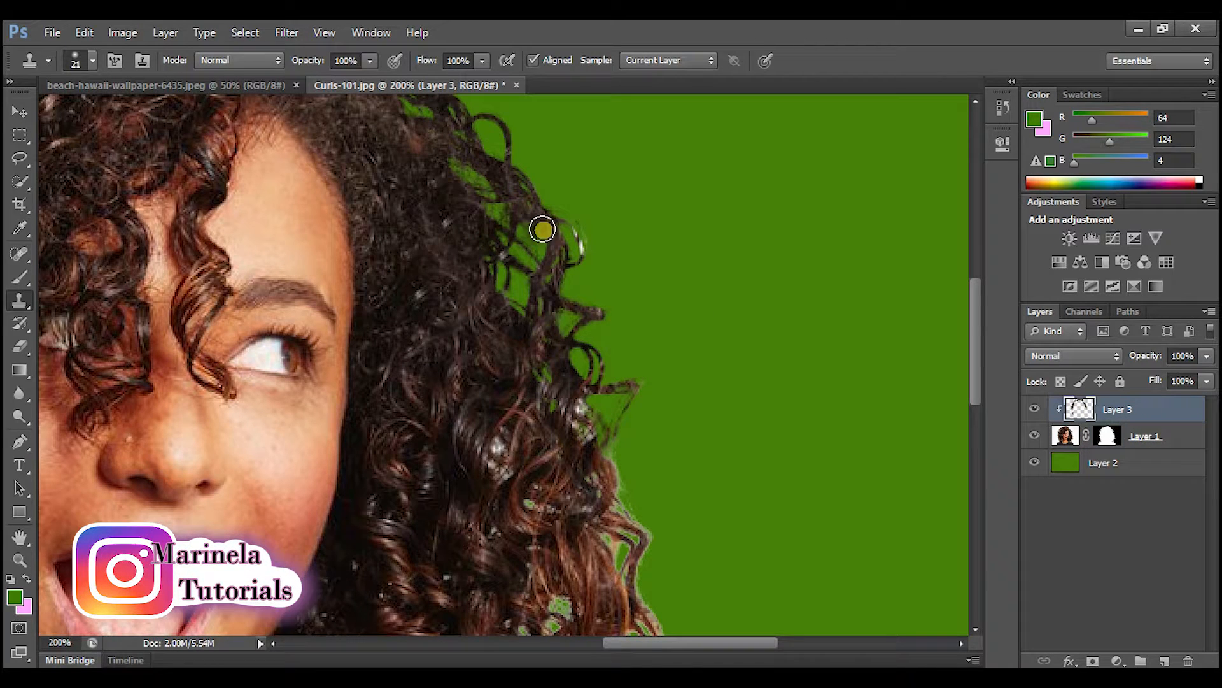
pyautogui.scroll(-2, 576, 268)
pyautogui.scroll(-1, 576, 268)
pyautogui.moveTo(583, 301)
pyautogui.mouseDown()
pyautogui.moveTo(582, 313)
pyautogui.moveTo(502, 331)
pyautogui.moveTo(552, 327)
pyautogui.moveTo(603, 298)
pyautogui.moveTo(546, 281)
pyautogui.moveTo(581, 297)
pyautogui.mouseUp()
# Clone dark hair sampled from Layer 1 onto Layer 3 over the pale lowest curls just above the shoulder on the right.
pyautogui.scroll(-4, 583, 299)
pyautogui.scroll(-2, 422, 273)
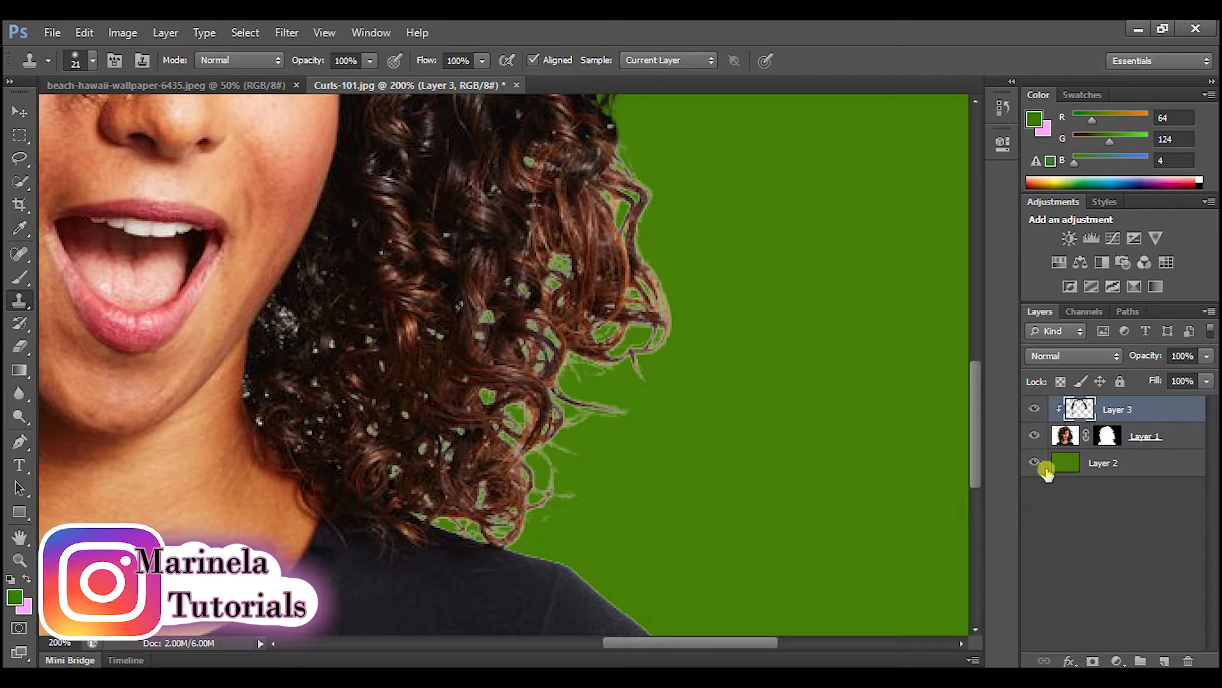
pyautogui.click(1064, 436)
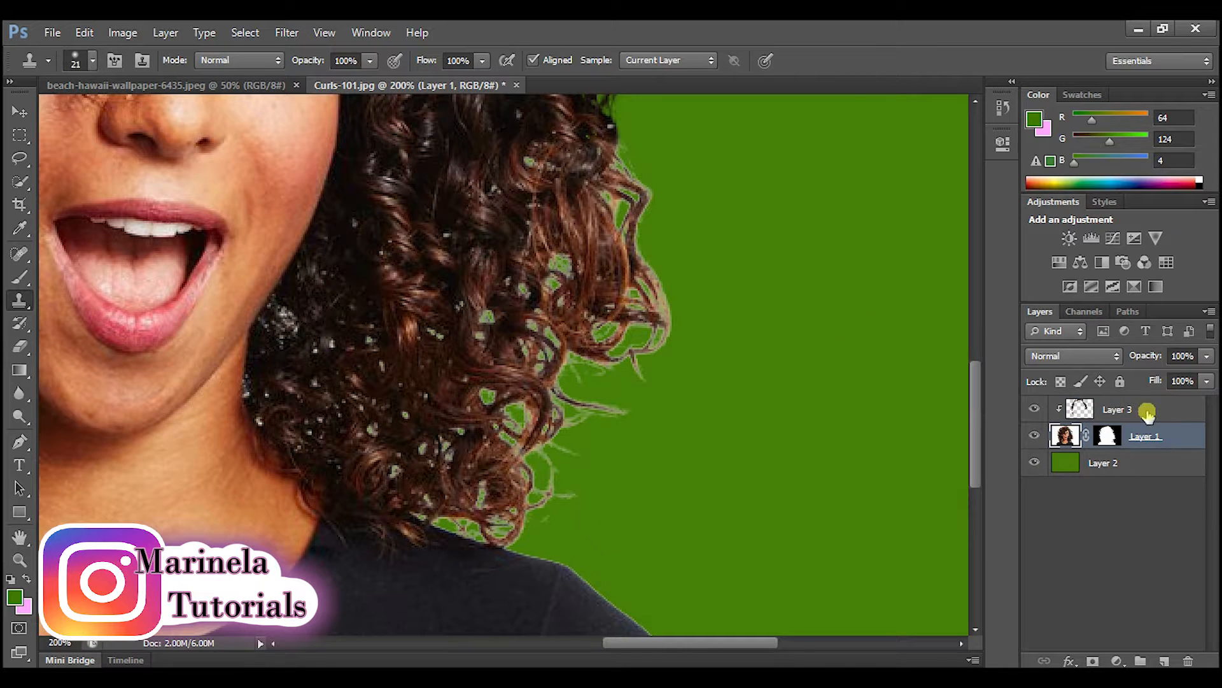
pyautogui.click(1076, 409)
pyautogui.moveTo(439, 509)
pyautogui.mouseDown()
pyautogui.moveTo(505, 539)
pyautogui.moveTo(542, 494)
pyautogui.moveTo(559, 500)
pyautogui.moveTo(516, 498)
pyautogui.moveTo(553, 457)
pyautogui.moveTo(533, 451)
pyautogui.moveTo(500, 479)
pyautogui.moveTo(529, 422)
pyautogui.moveTo(497, 396)
pyautogui.moveTo(496, 367)
pyautogui.moveTo(562, 366)
pyautogui.moveTo(579, 400)
pyautogui.moveTo(645, 423)
pyautogui.mouseUp()
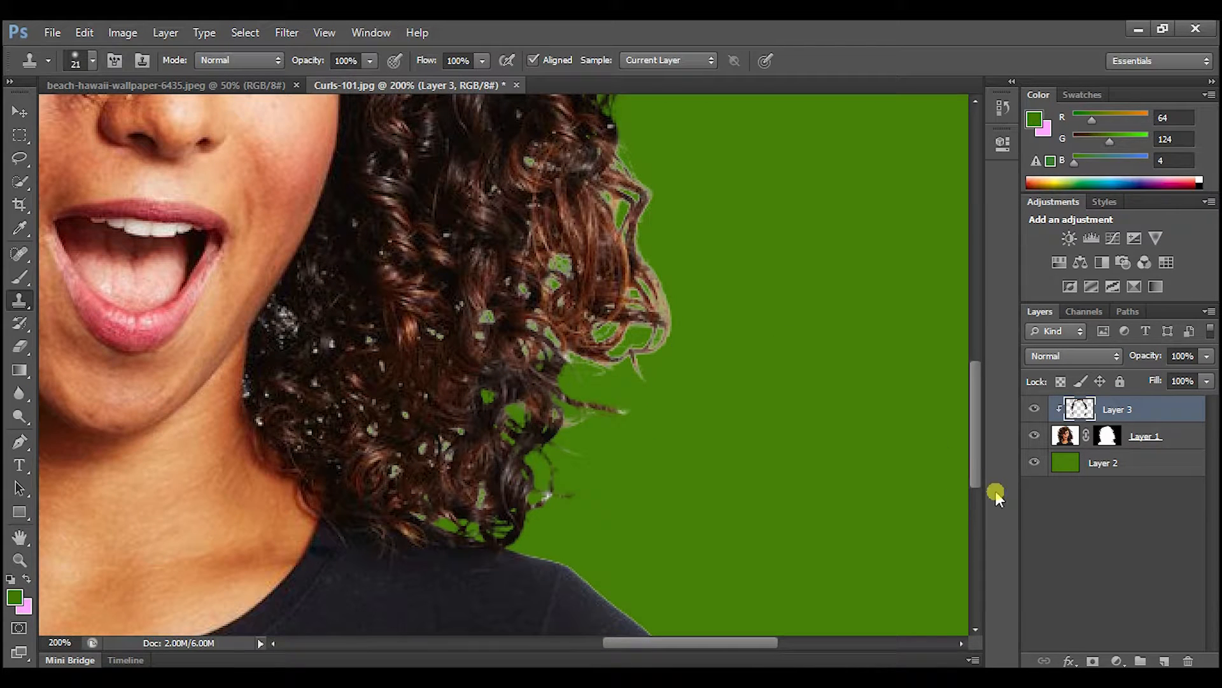
# Resample dark hair beside the cheek on Layer 1 and clone it on Layer 3 from the thin strand above the shoulder up the right-hand curls.
pyautogui.click(1067, 446)
pyautogui.keyDown('alt'); pyautogui.click(388, 162); pyautogui.keyUp('alt')
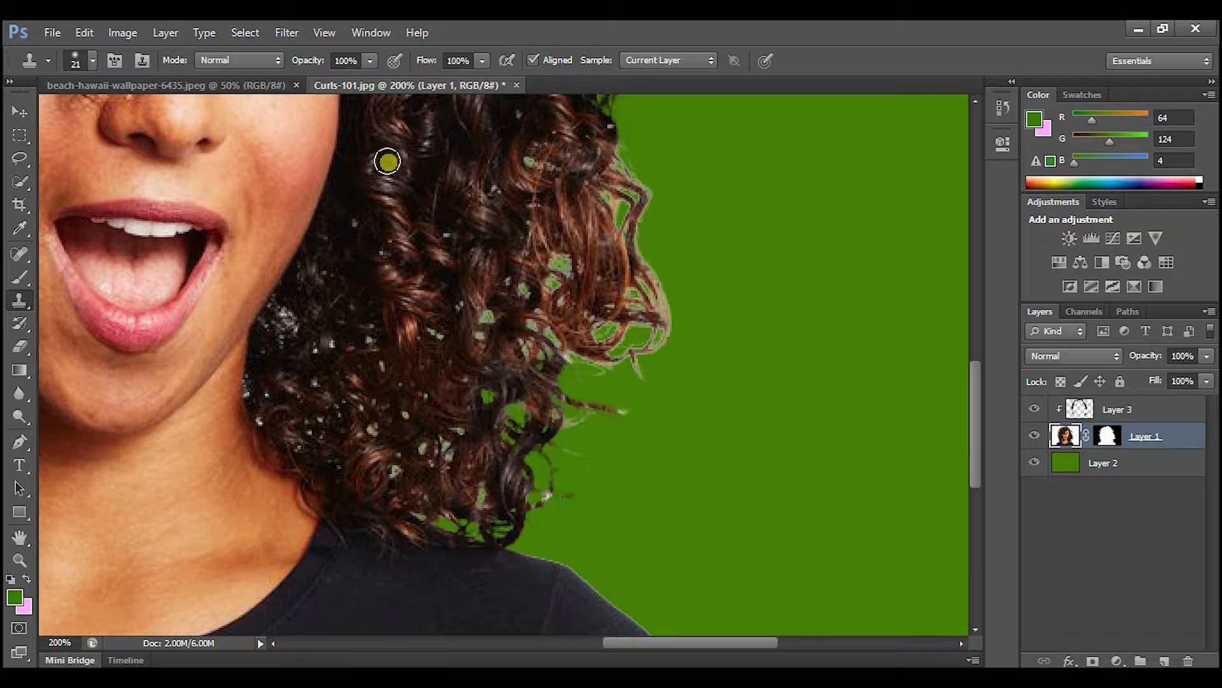
pyautogui.click(1088, 415)
pyautogui.scroll(1, 761, 449)
pyautogui.moveTo(552, 460)
pyautogui.mouseDown()
pyautogui.moveTo(642, 438)
pyautogui.moveTo(546, 450)
pyautogui.moveTo(561, 366)
pyautogui.moveTo(518, 413)
pyautogui.moveTo(555, 201)
pyautogui.moveTo(574, 187)
pyautogui.moveTo(640, 243)
pyautogui.mouseUp()
pyautogui.scroll(2, 563, 535)
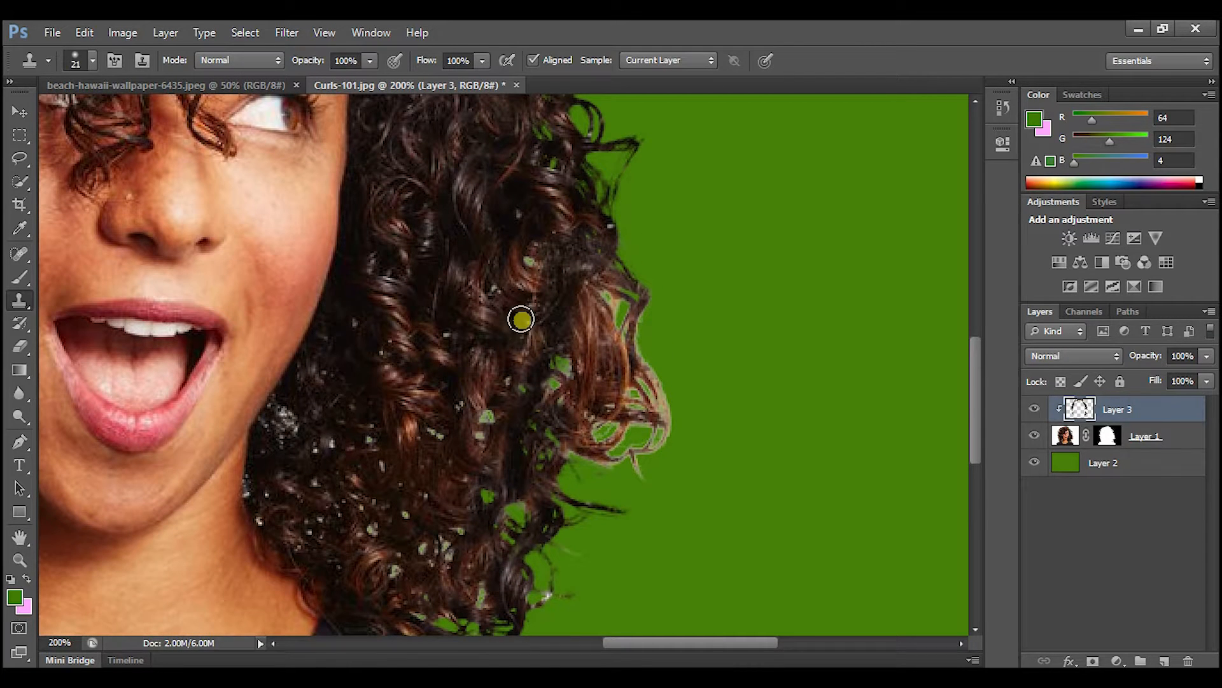
pyautogui.scroll(3, 579, 474)
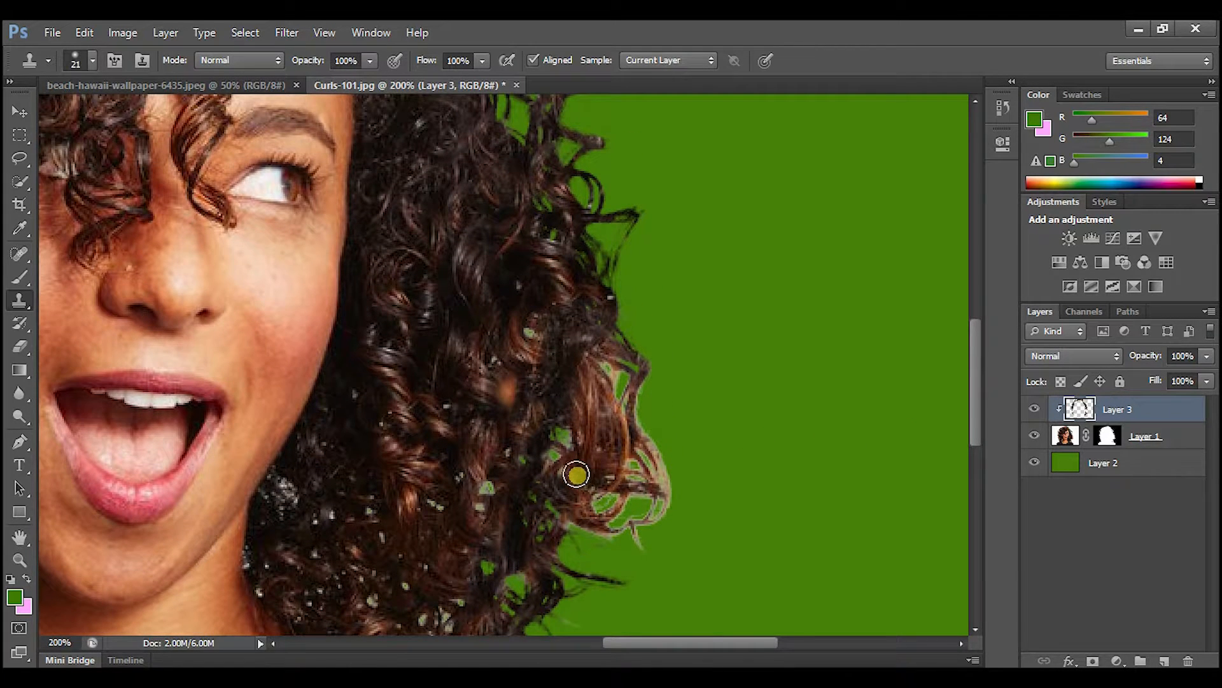
# Clone dark hair sampled from Layer 1 onto Layer 3 over the pale lower outline of the rounded outer curl right of the mouth.
pyautogui.click(1060, 438)
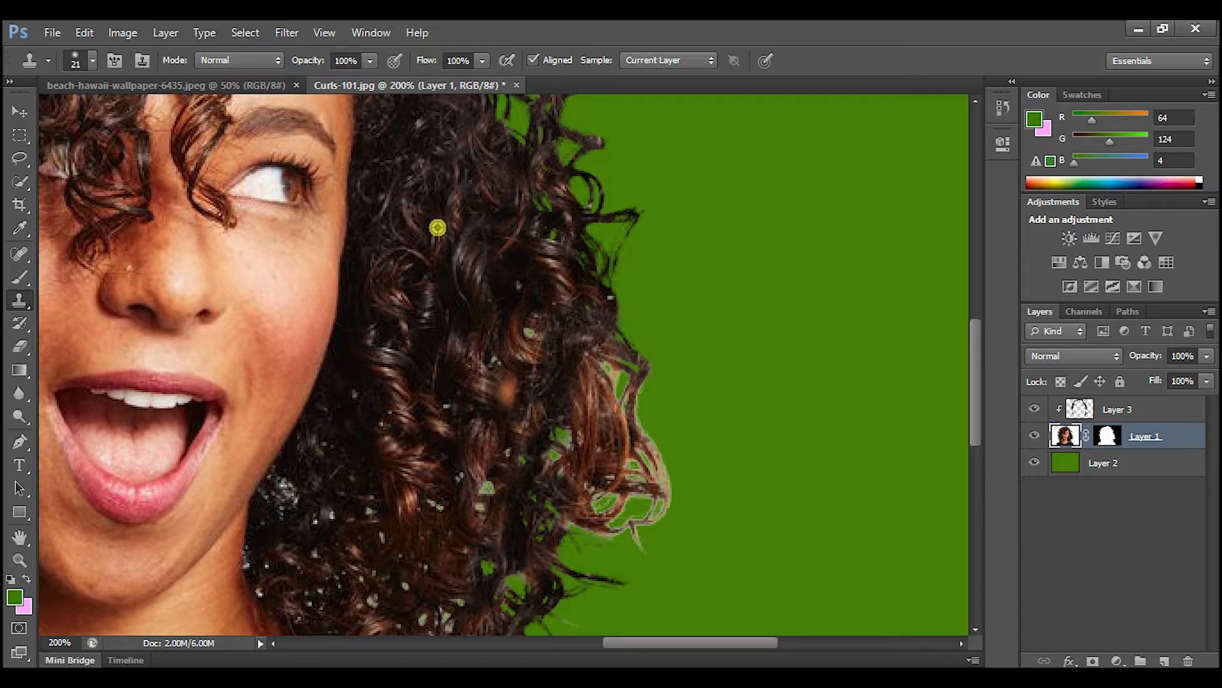
pyautogui.click(1082, 409)
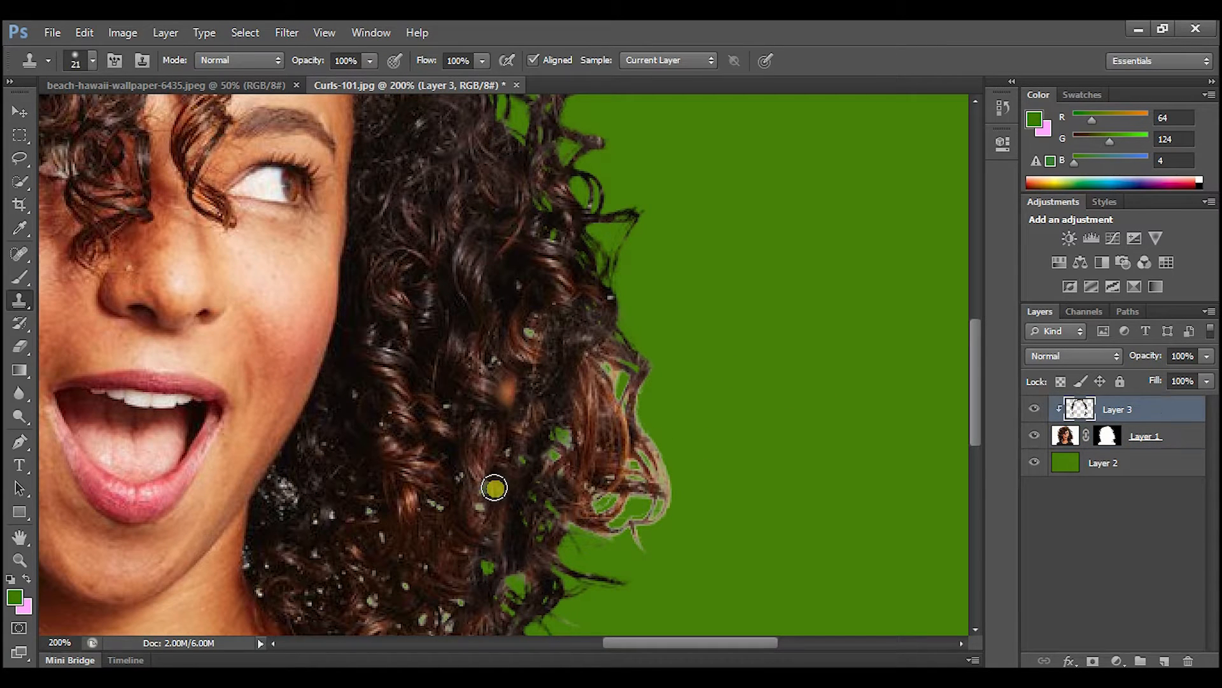
pyautogui.moveTo(562, 520)
pyautogui.mouseDown()
pyautogui.moveTo(665, 515)
pyautogui.moveTo(668, 438)
pyautogui.mouseUp()
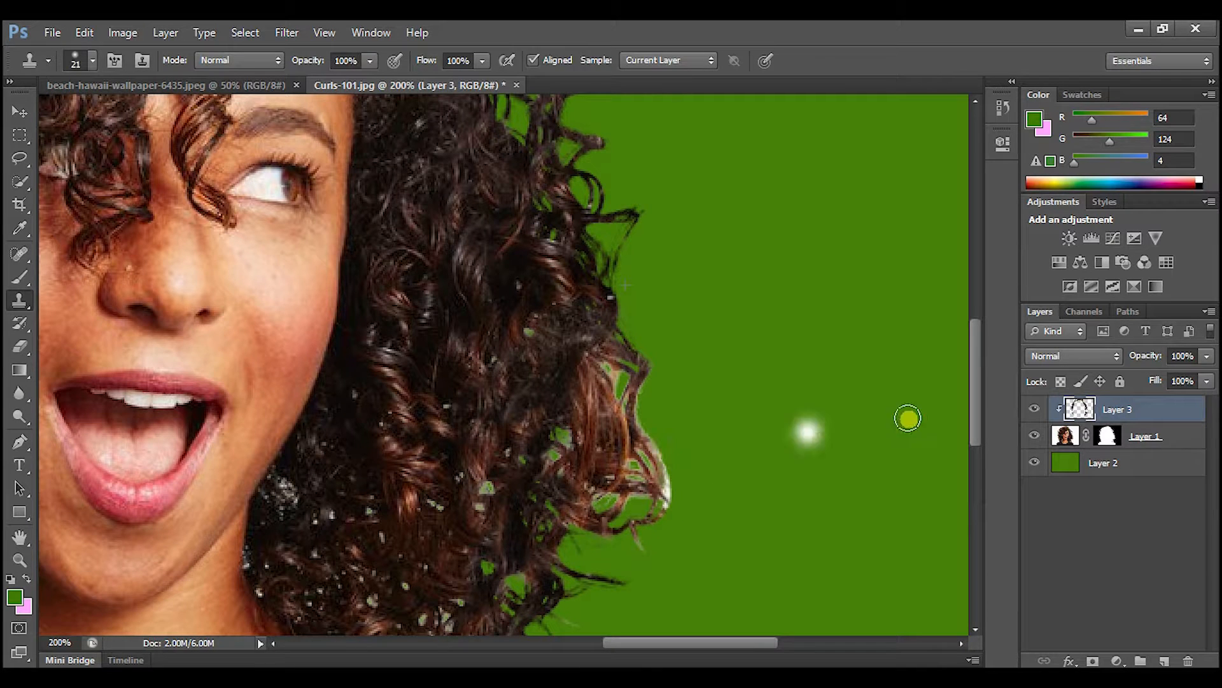
pyautogui.click(1064, 436)
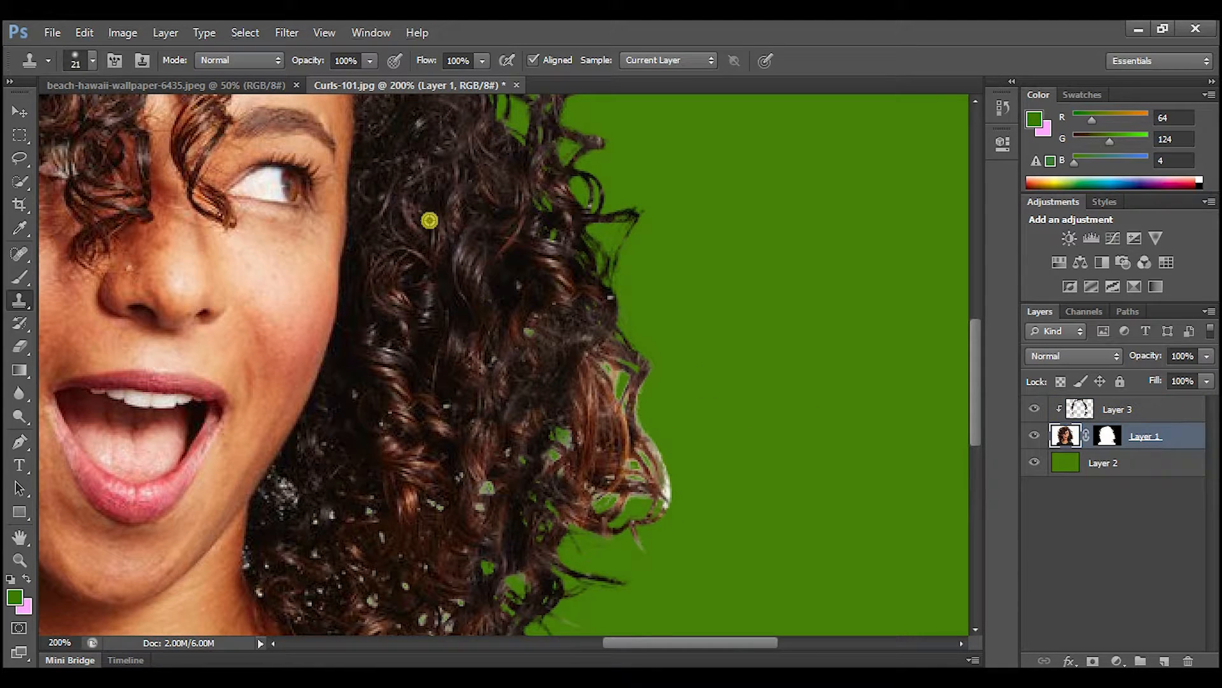
pyautogui.click(1080, 408)
pyautogui.moveTo(570, 513)
pyautogui.mouseDown()
pyautogui.moveTo(651, 508)
pyautogui.moveTo(664, 474)
pyautogui.moveTo(610, 361)
pyautogui.mouseUp()
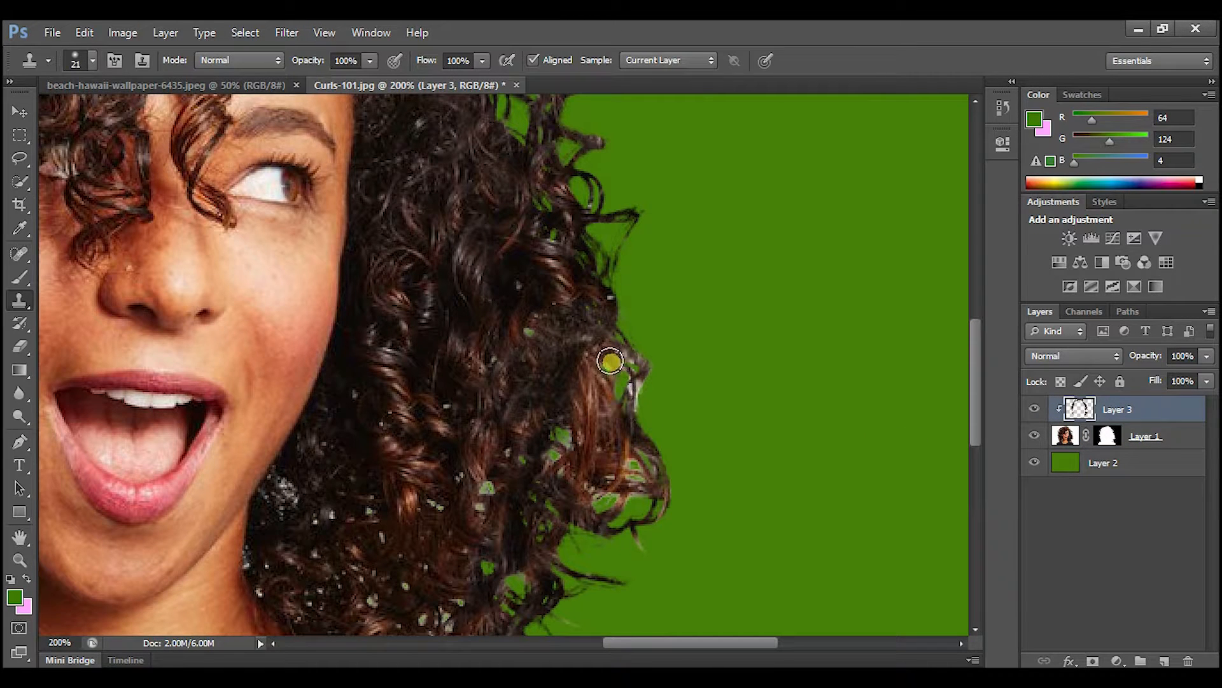
# Resample hair from Layer 1 and clone it on Layer 3 over the upper outline and inner strands of the same rounded curl.
pyautogui.click(1062, 437)
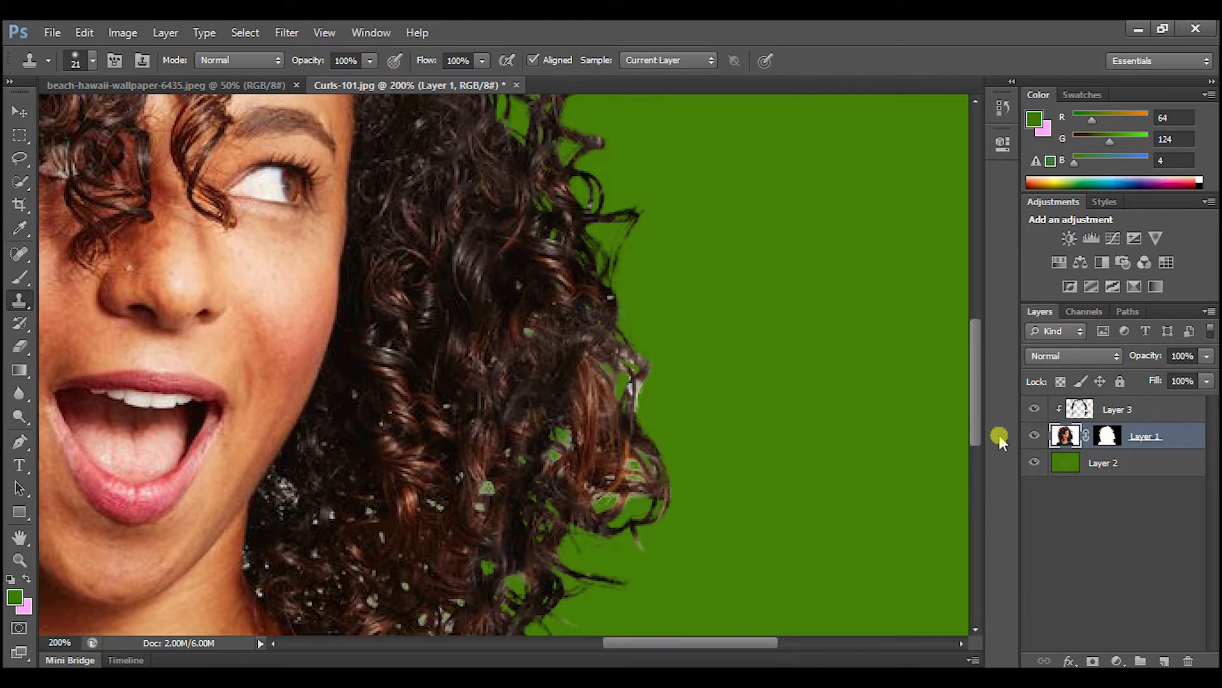
pyautogui.click(1073, 412)
pyautogui.moveTo(631, 394)
pyautogui.mouseDown()
pyautogui.moveTo(595, 273)
pyautogui.moveTo(637, 437)
pyautogui.moveTo(632, 479)
pyautogui.moveTo(641, 430)
pyautogui.moveTo(605, 530)
pyautogui.moveTo(598, 443)
pyautogui.moveTo(583, 475)
pyautogui.moveTo(551, 476)
pyautogui.moveTo(598, 467)
pyautogui.mouseUp()
pyautogui.click(1066, 438)
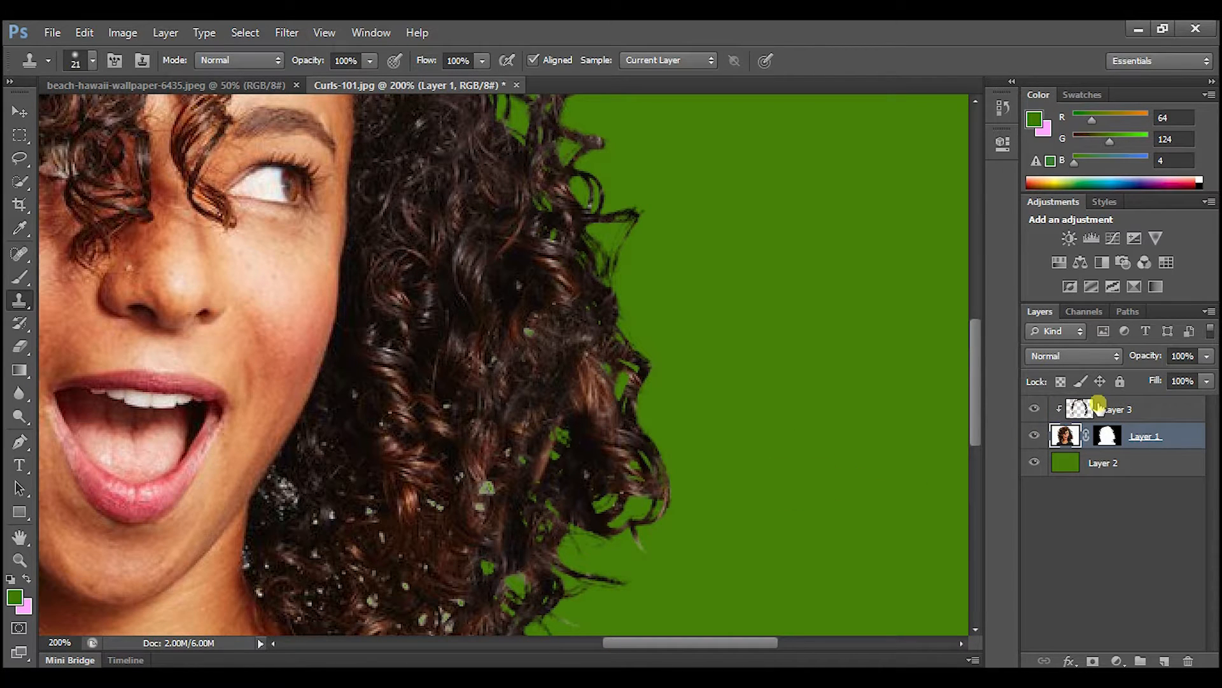
pyautogui.click(1091, 403)
pyautogui.moveTo(540, 477)
pyautogui.mouseDown()
pyautogui.moveTo(524, 308)
pyautogui.moveTo(522, 445)
pyautogui.moveTo(634, 483)
pyautogui.mouseUp()
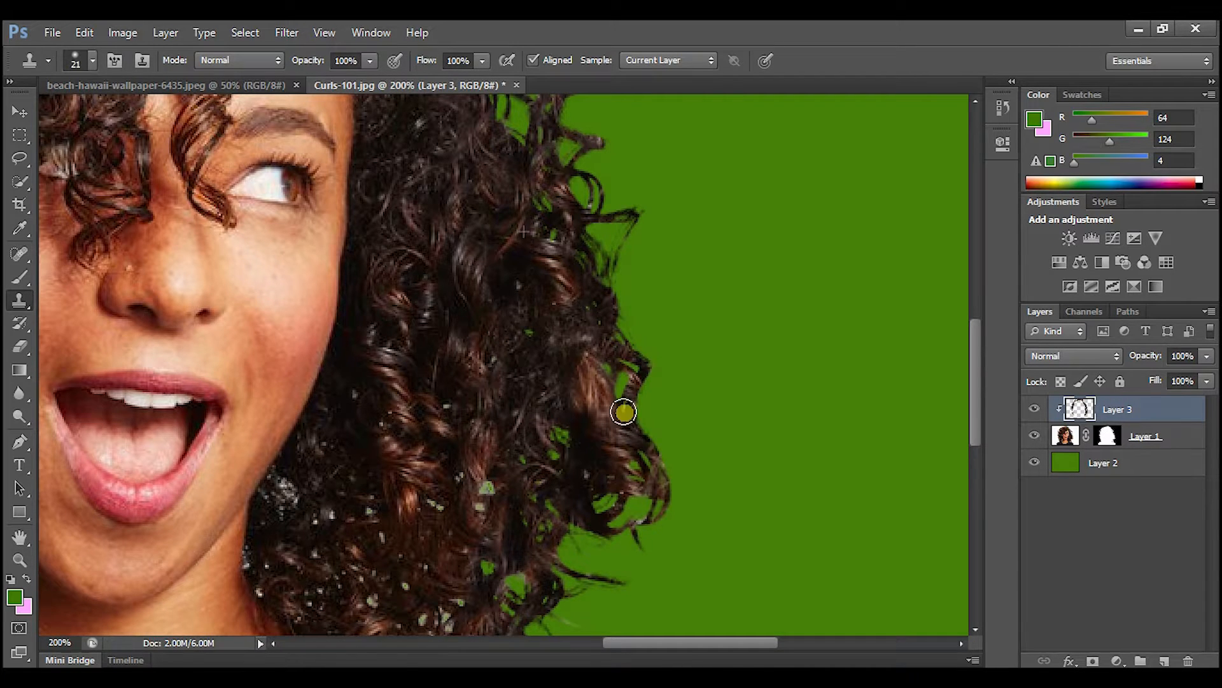
# Fit the whole image on screen and toggle Layer 3's visibility off and on to compare the hair edges.
pyautogui.scroll(5, 565, 442)
pyautogui.scroll(10, 578, 516)
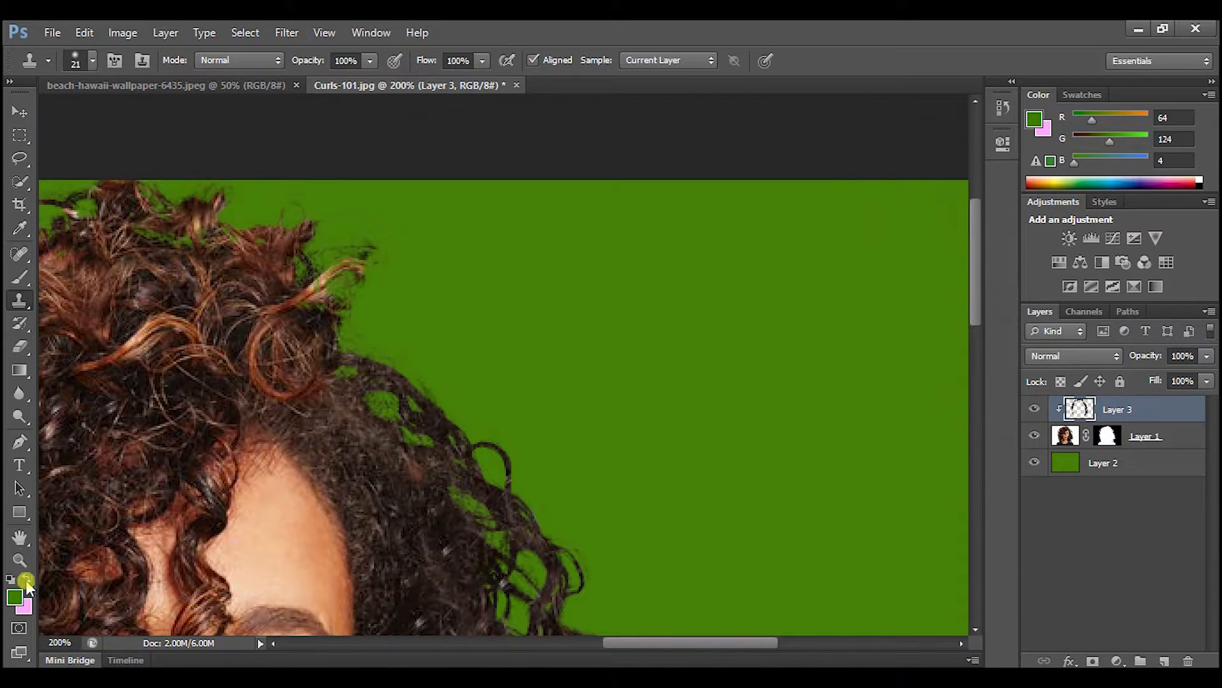
pyautogui.click(30, 555)
pyautogui.rightClick(406, 271)
pyautogui.click(439, 281)
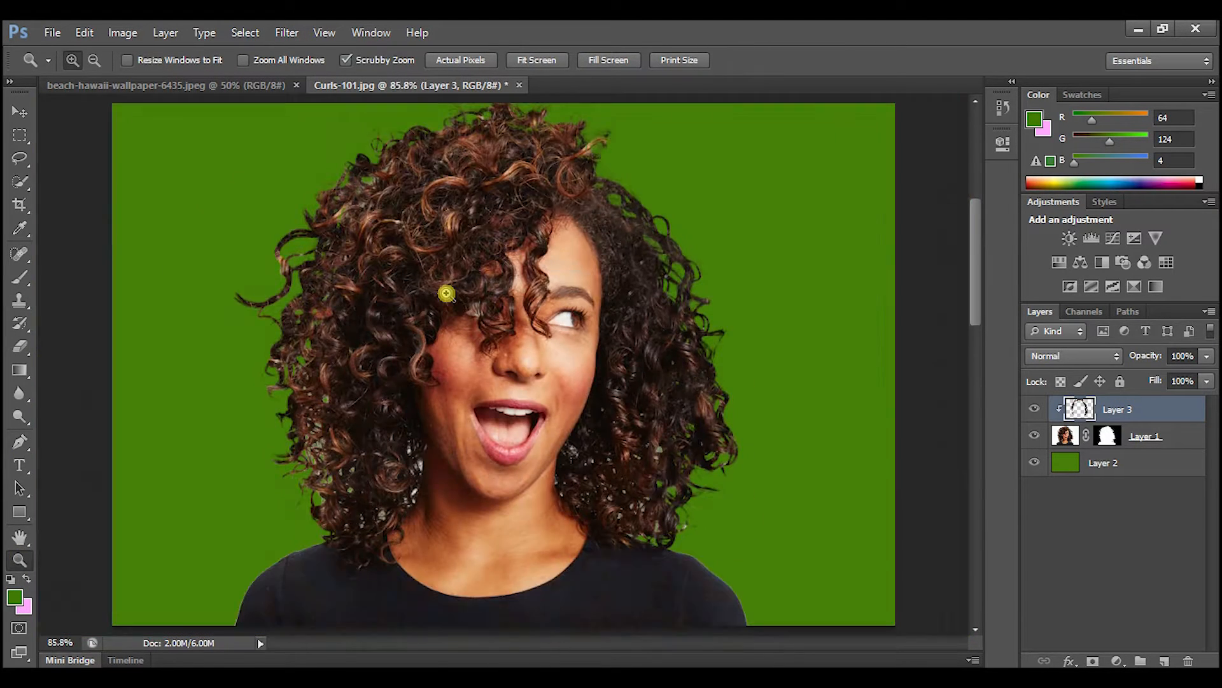
pyautogui.click(1032, 409)
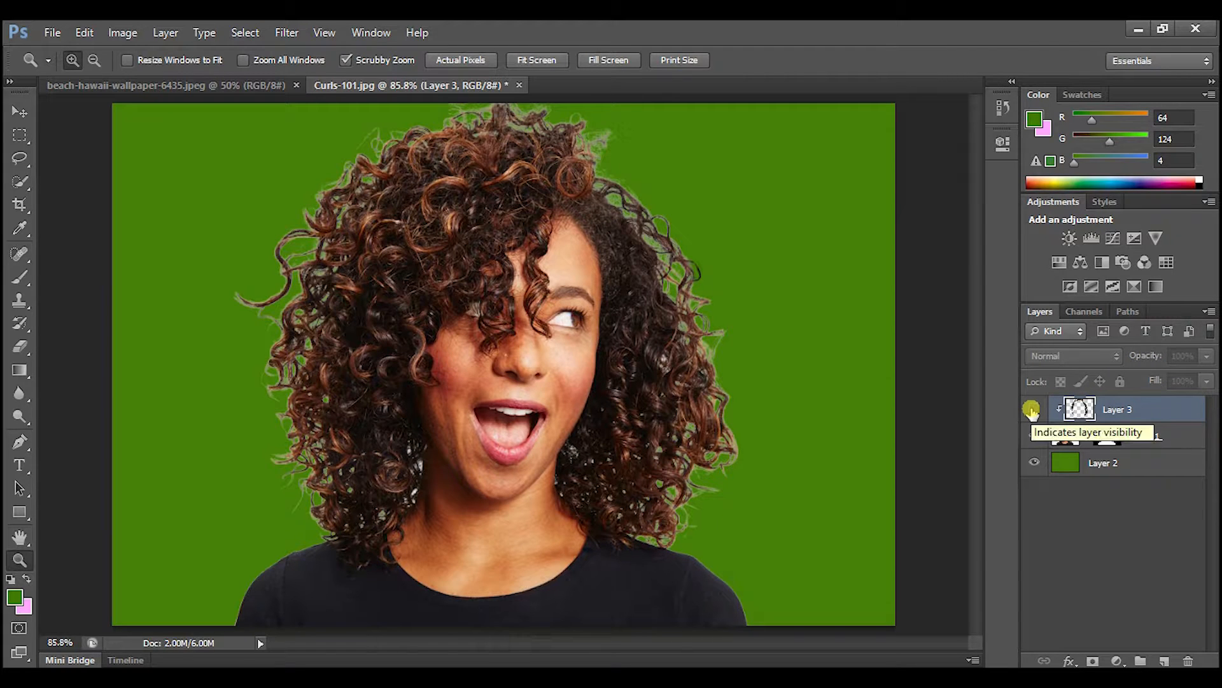
pyautogui.click(1032, 411)
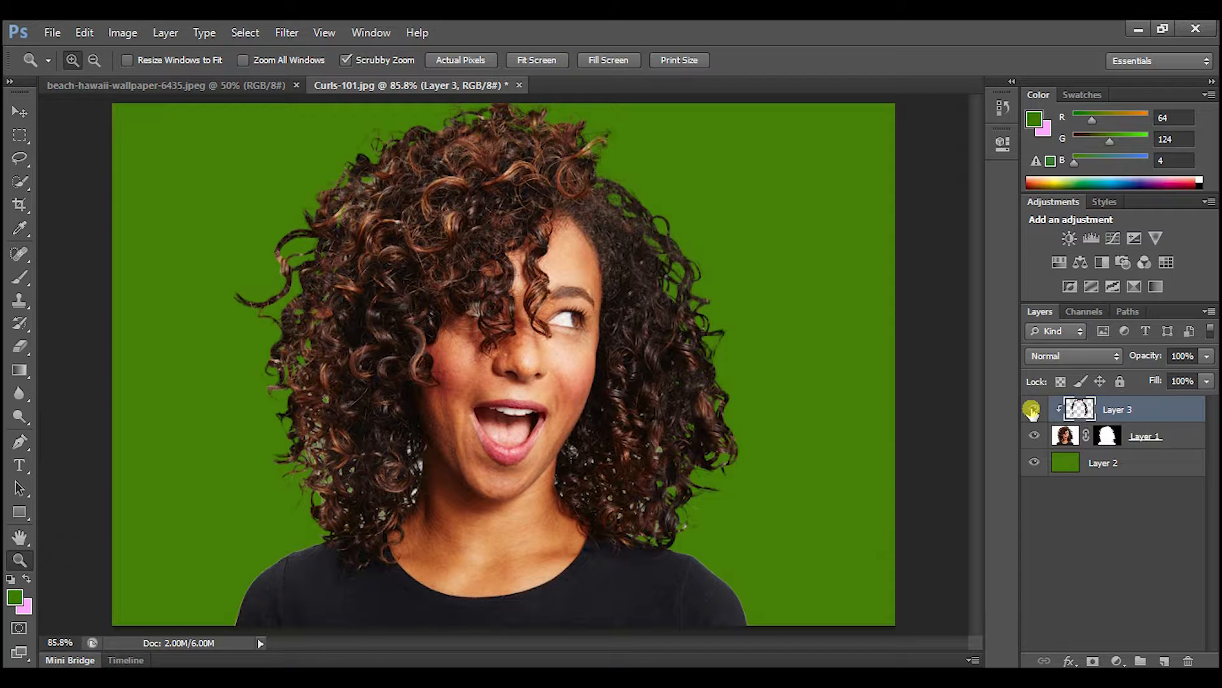
# Copy the entire beach-hawaii-wallpaper-6435.jpeg image and paste it into Curls-101.jpg as a new layer.
pyautogui.click(151, 96)
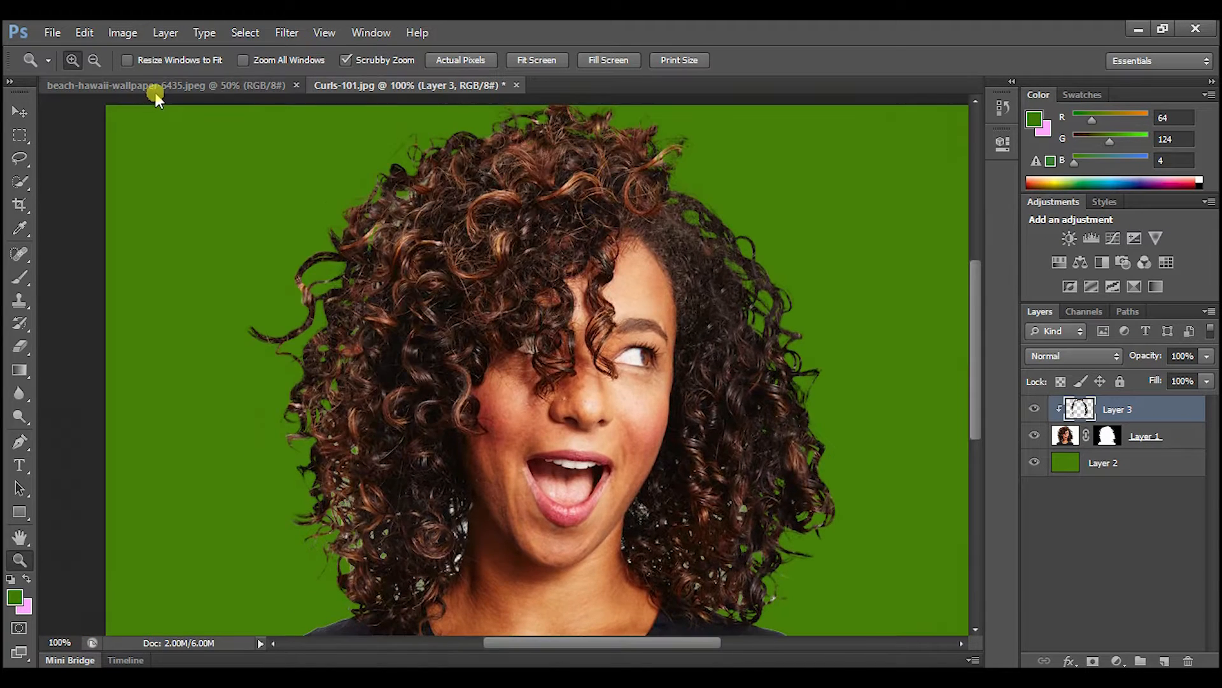
pyautogui.click(167, 85)
pyautogui.hotkey('ctrl', 'a')
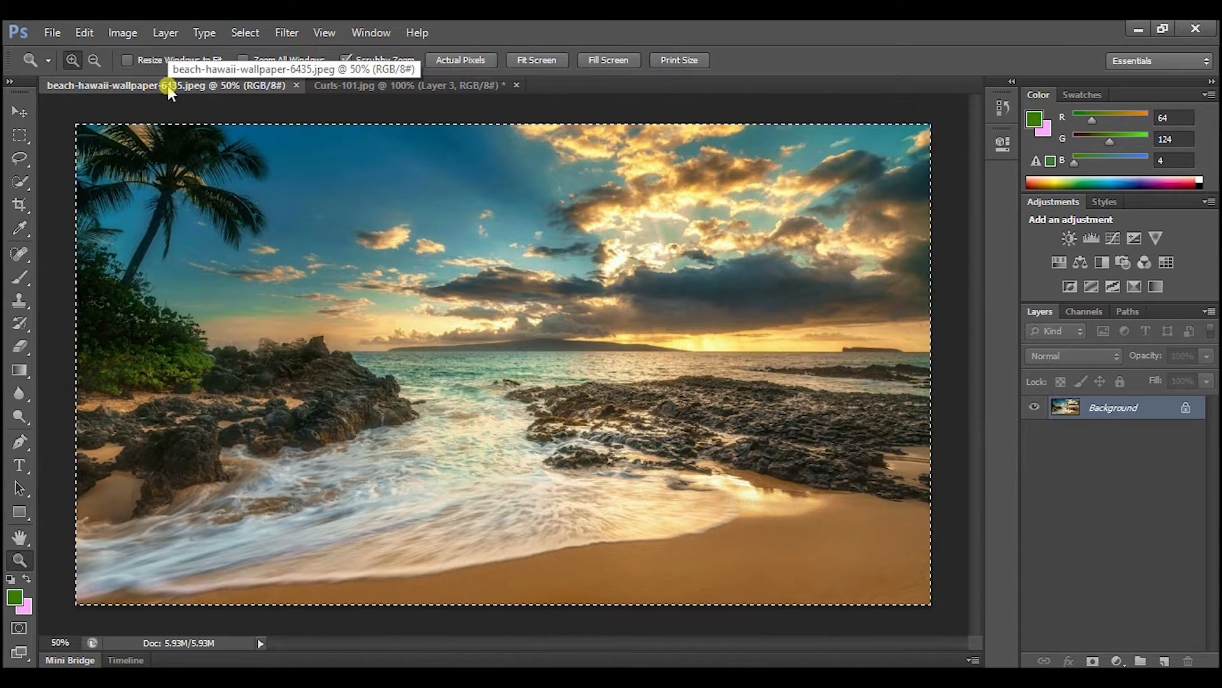
pyautogui.click(382, 87)
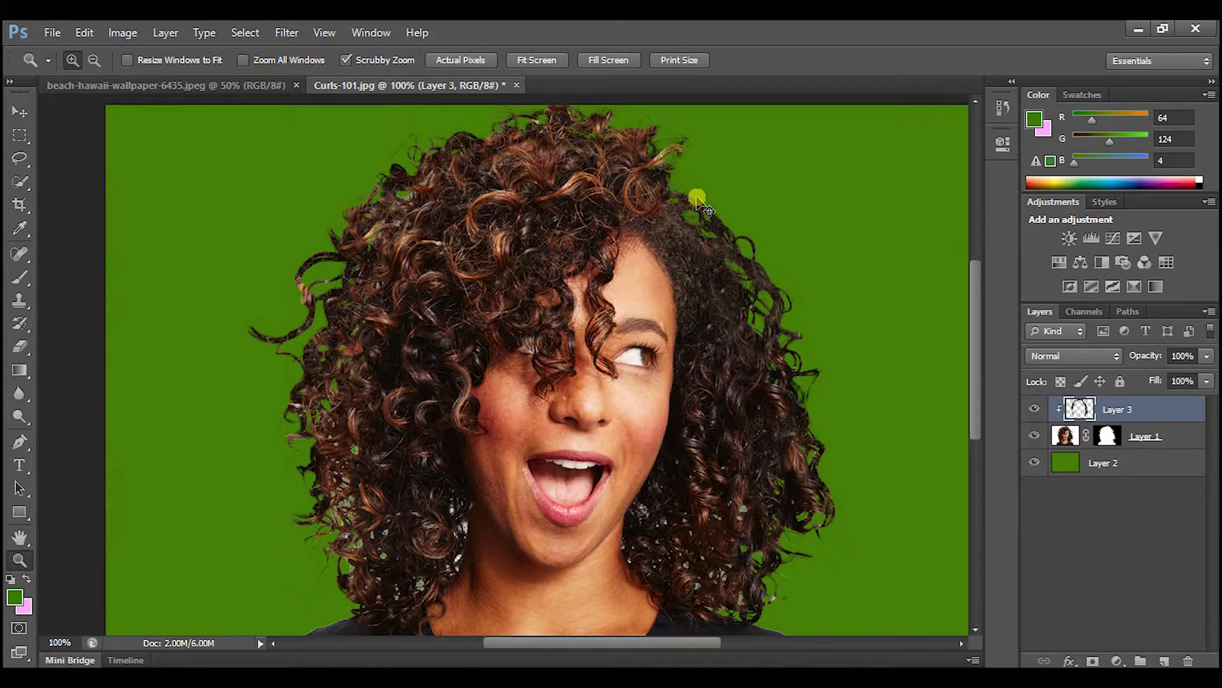
pyautogui.hotkey('ctrl', 'v')
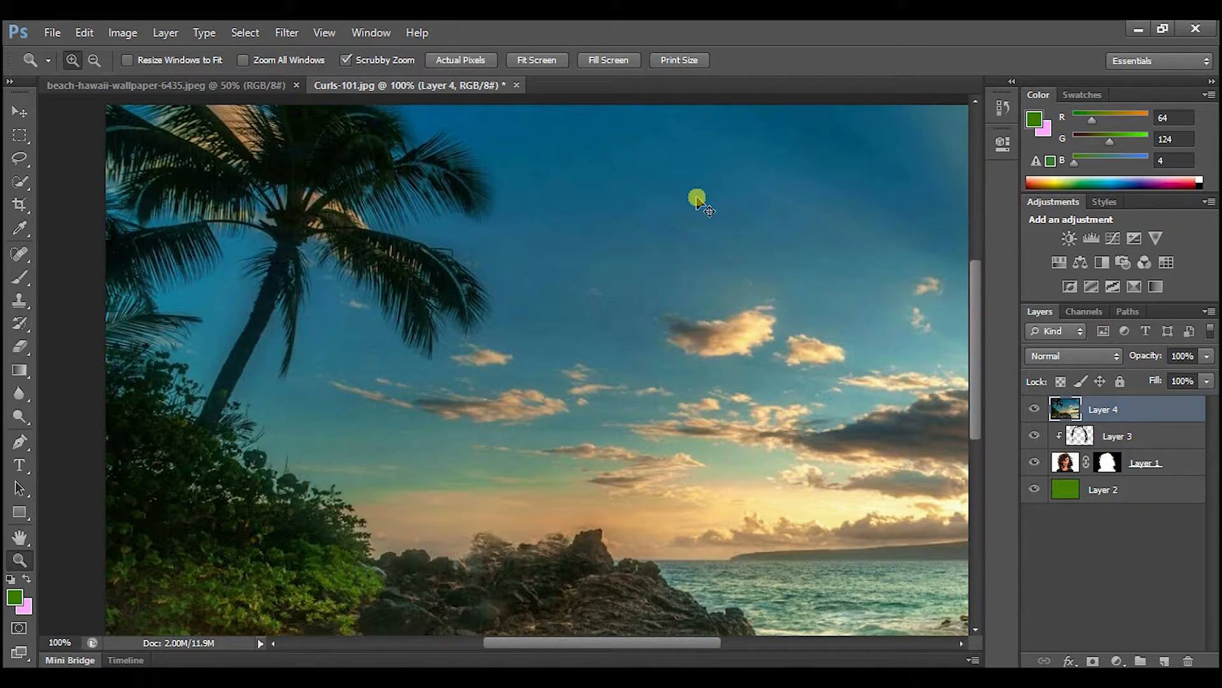
# Scale the pasted beach layer with Free Transform to 70.31% width and 63.15% height so it spans the canvas.
pyautogui.hotkey('ctrl', 't')
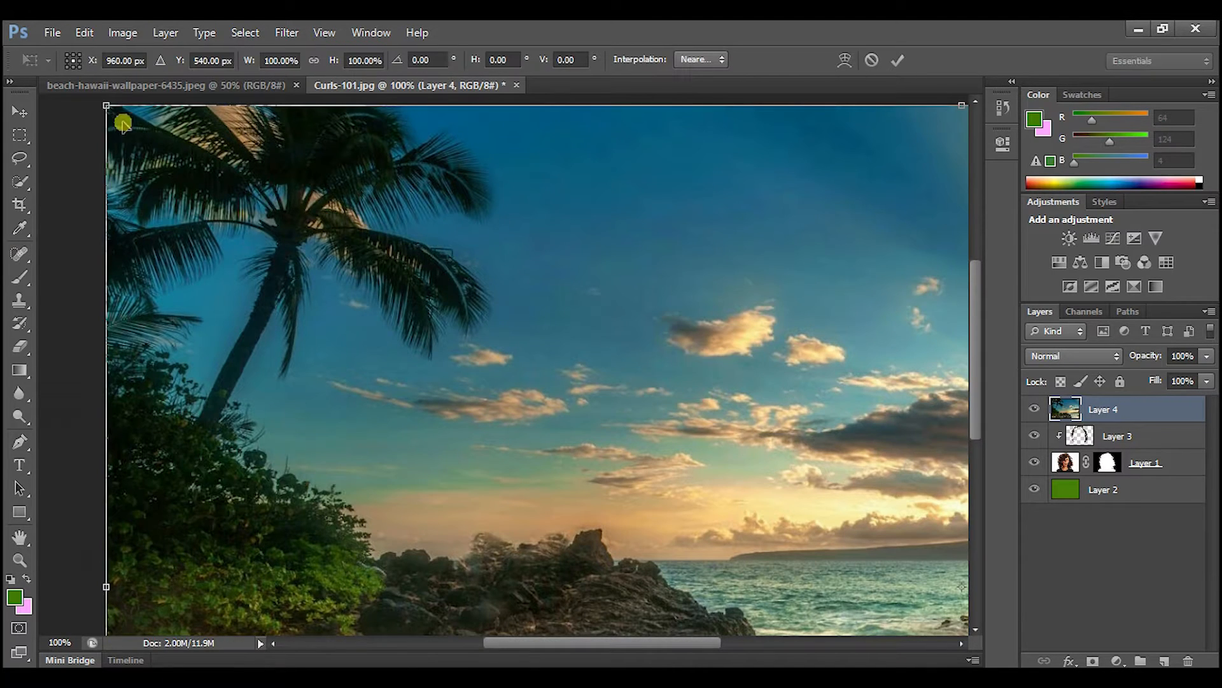
pyautogui.moveTo(105, 105); pyautogui.dragTo(392, 338)
pyautogui.moveTo(674, 492); pyautogui.dragTo(437, 321)
pyautogui.moveTo(136, 139); pyautogui.dragTo(363, 267)
pyautogui.moveTo(698, 442); pyautogui.dragTo(367, 279)
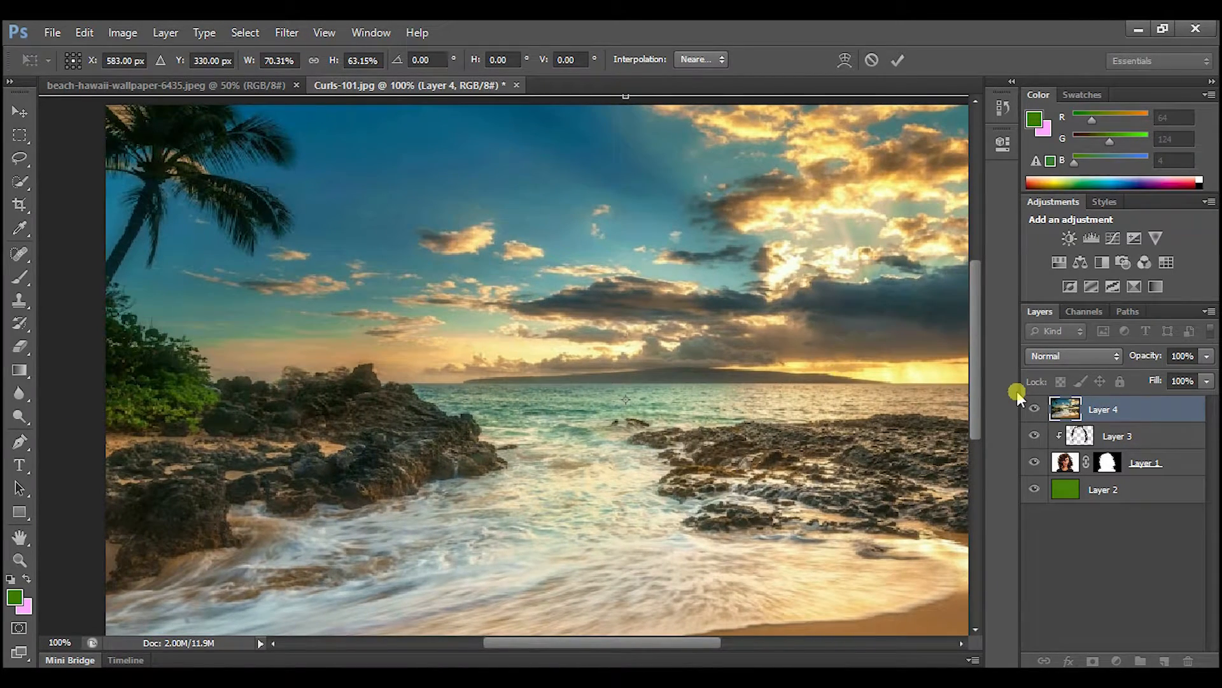
pyautogui.press('Return')
# Place the beach on Layer 4 directly below Layer 1 and shift it down slightly to cover the green strip along the lower edge.
pyautogui.moveTo(1075, 410); pyautogui.dragTo(1104, 491)
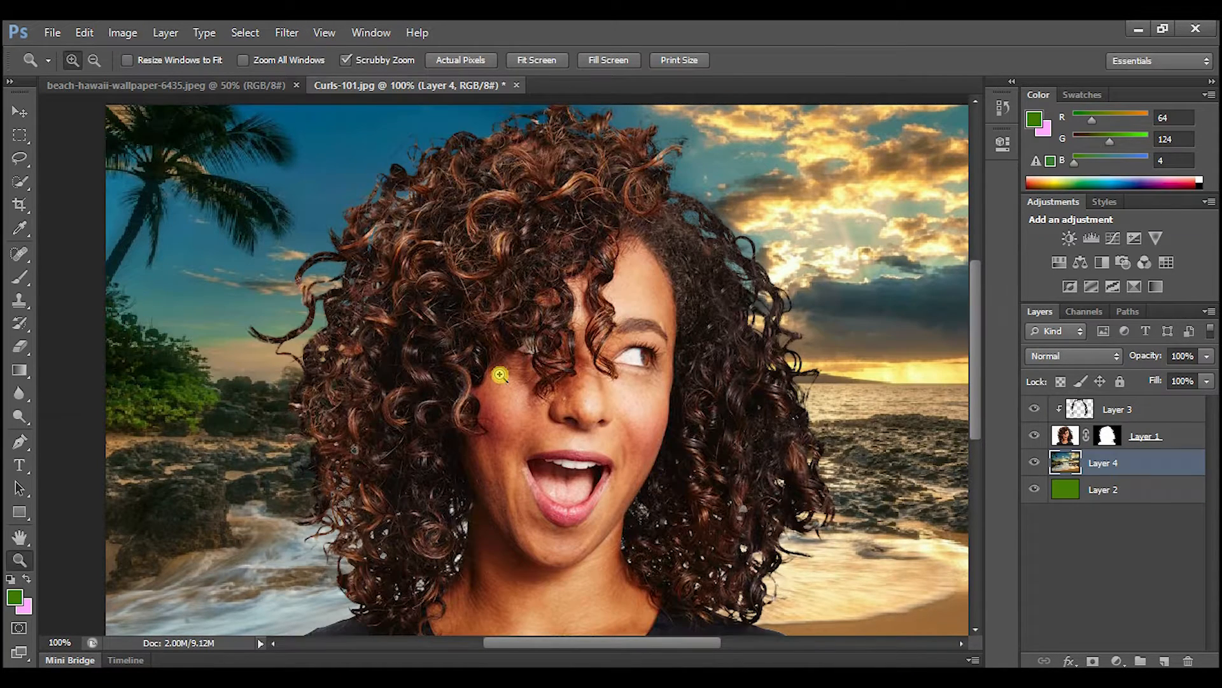
pyautogui.scroll(-3, 500, 375)
pyautogui.rightClick(479, 264)
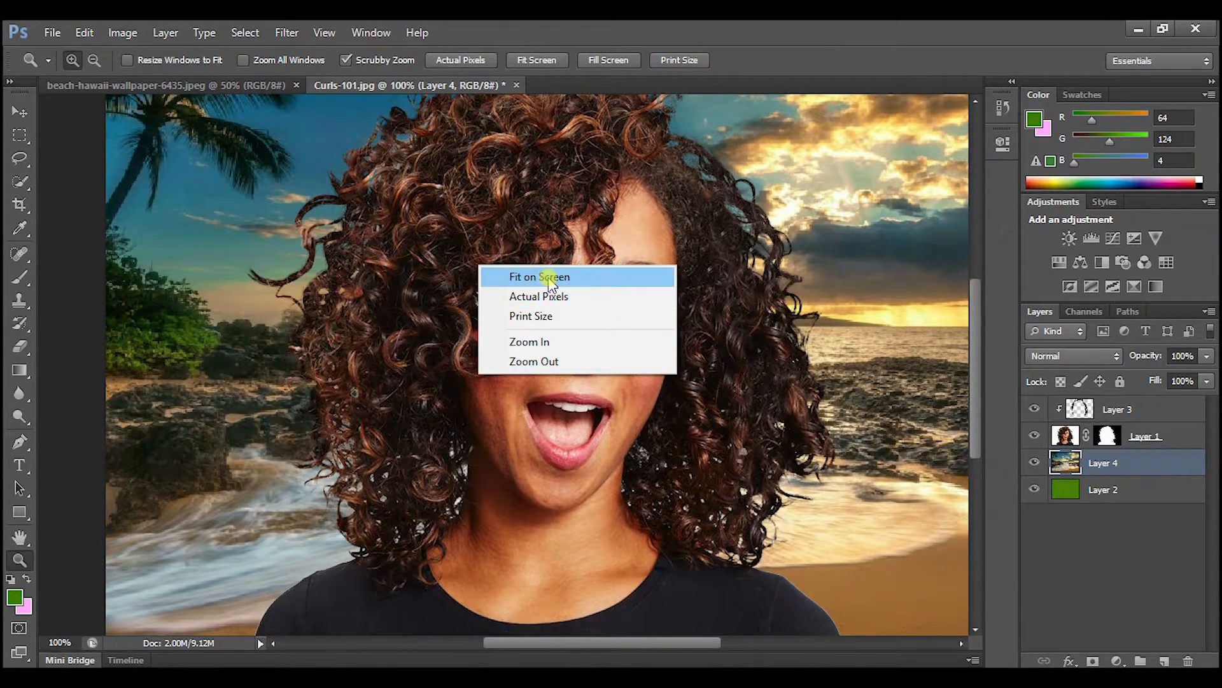
pyautogui.click(548, 277)
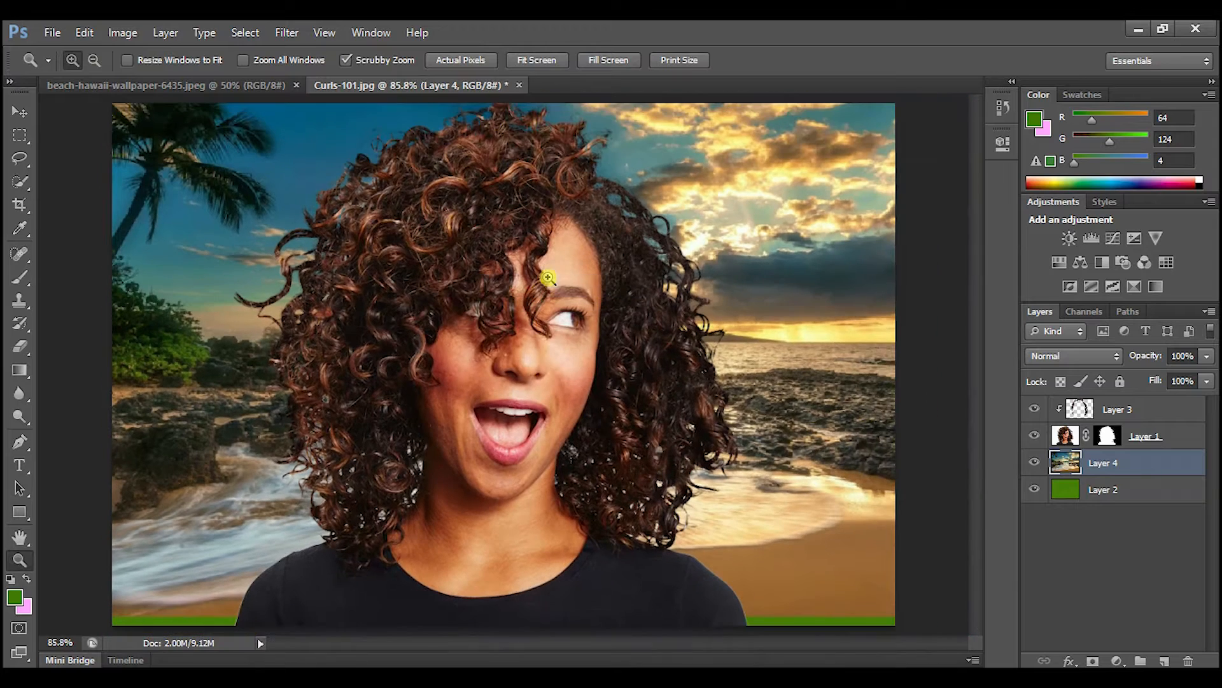
pyautogui.click(11, 113)
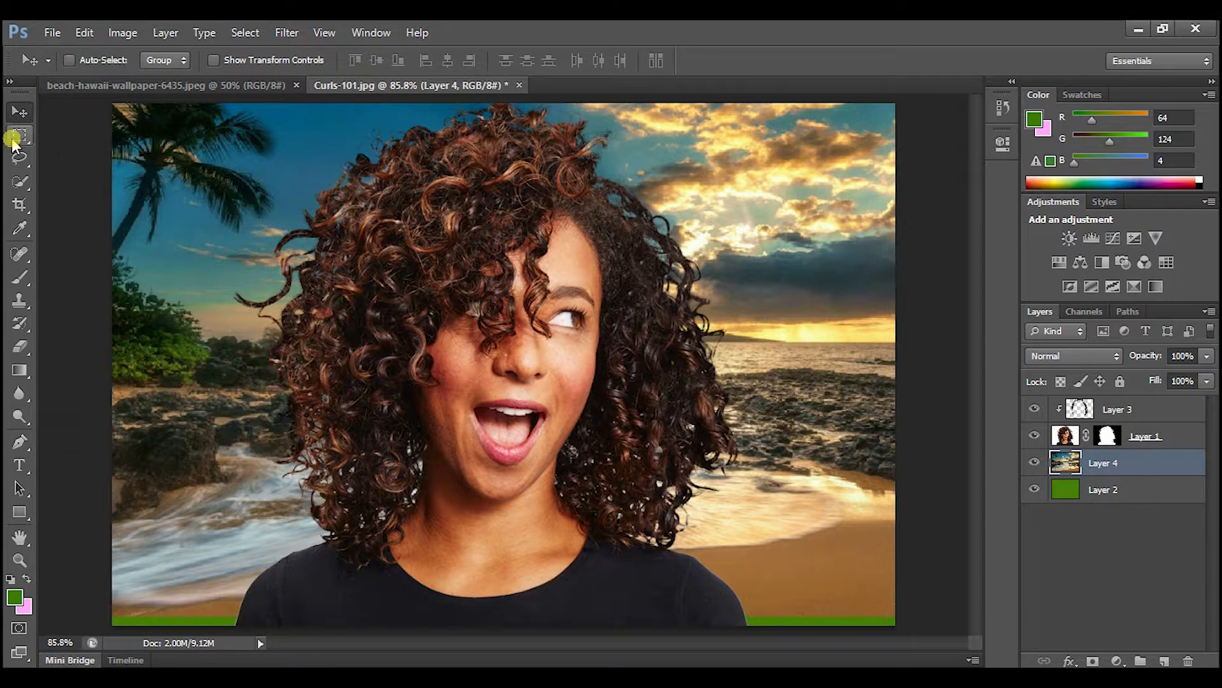
pyautogui.moveTo(164, 146)
pyautogui.mouseDown()
pyautogui.moveTo(159, 170)
pyautogui.moveTo(164, 151)
pyautogui.mouseUp()
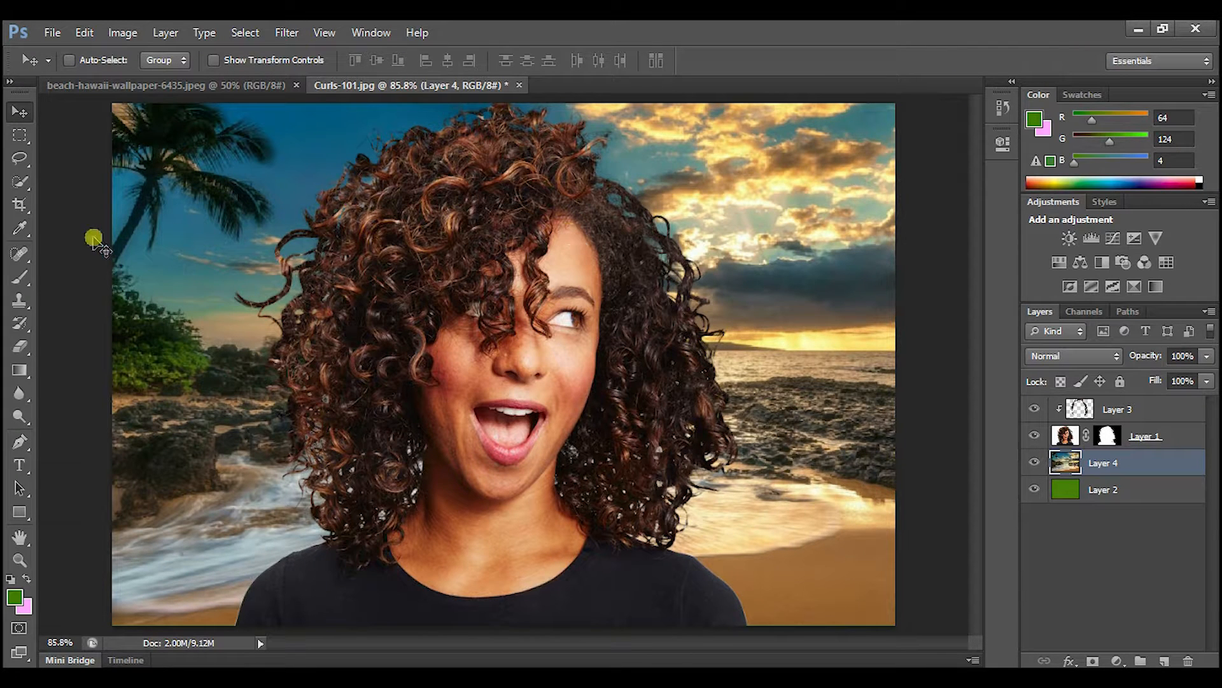
# Examine the curls' edges against the beach background, from the crown to the shoulders and close up beside the left cheek.
pyautogui.click(23, 561)
pyautogui.click(323, 542)
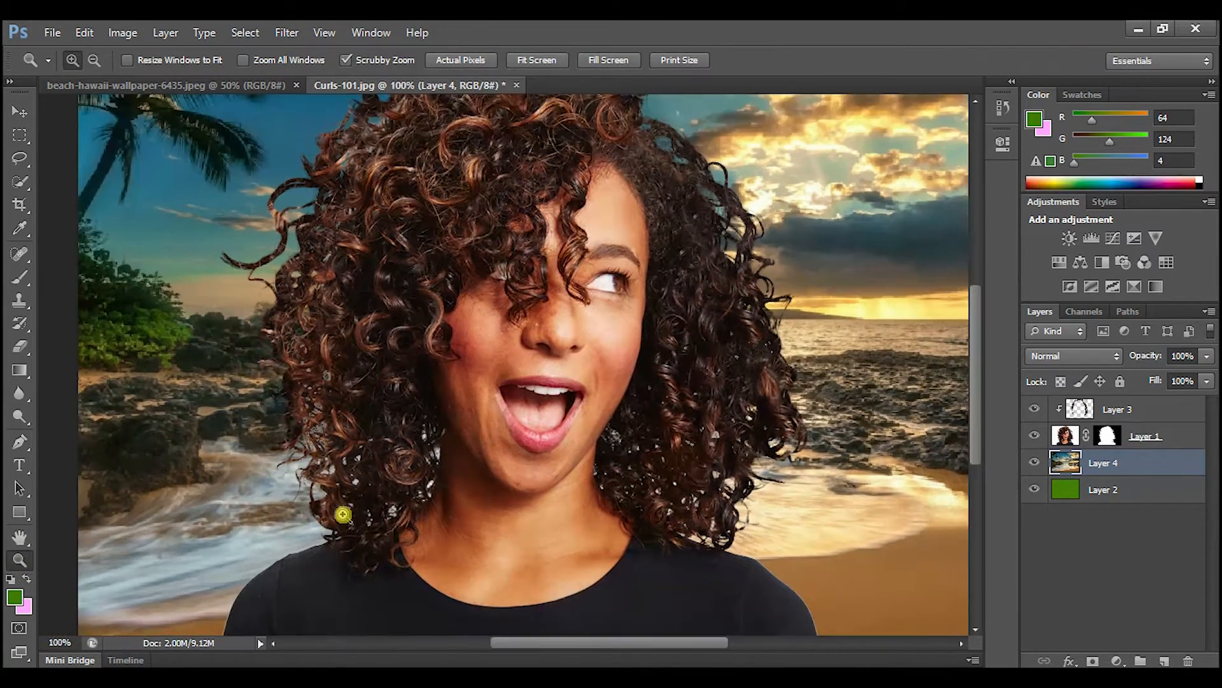
pyautogui.scroll(3, 328, 211)
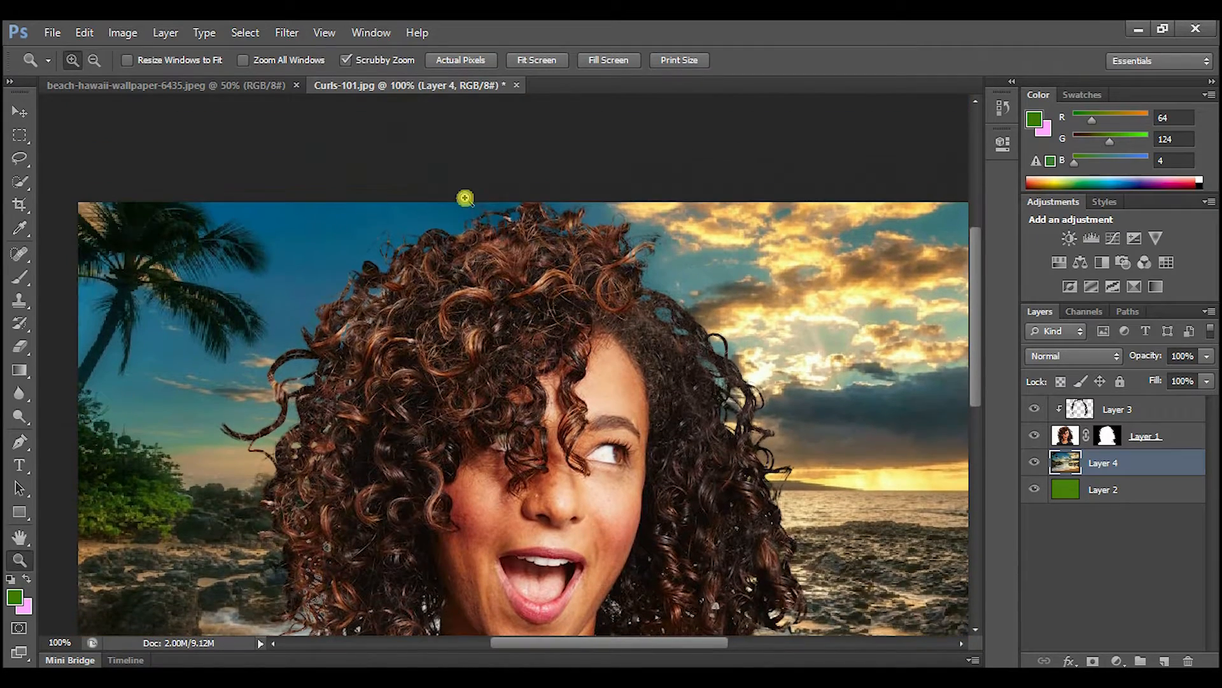
pyautogui.scroll(-5, 758, 349)
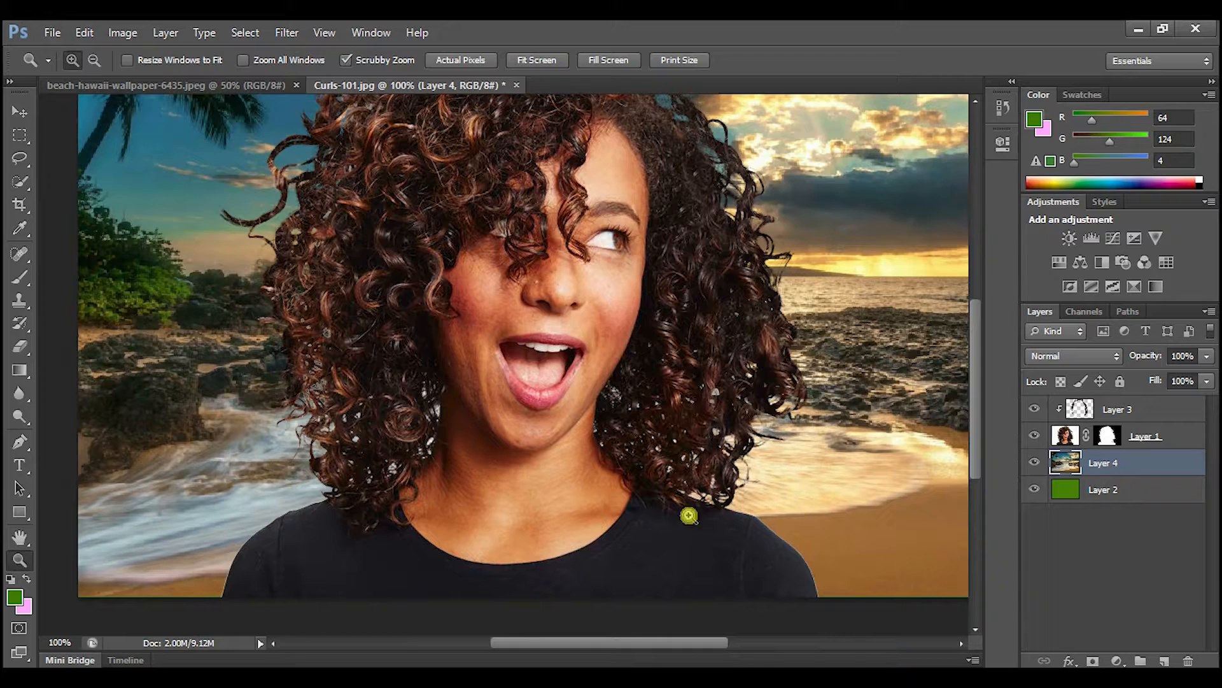
pyautogui.scroll(3, 797, 174)
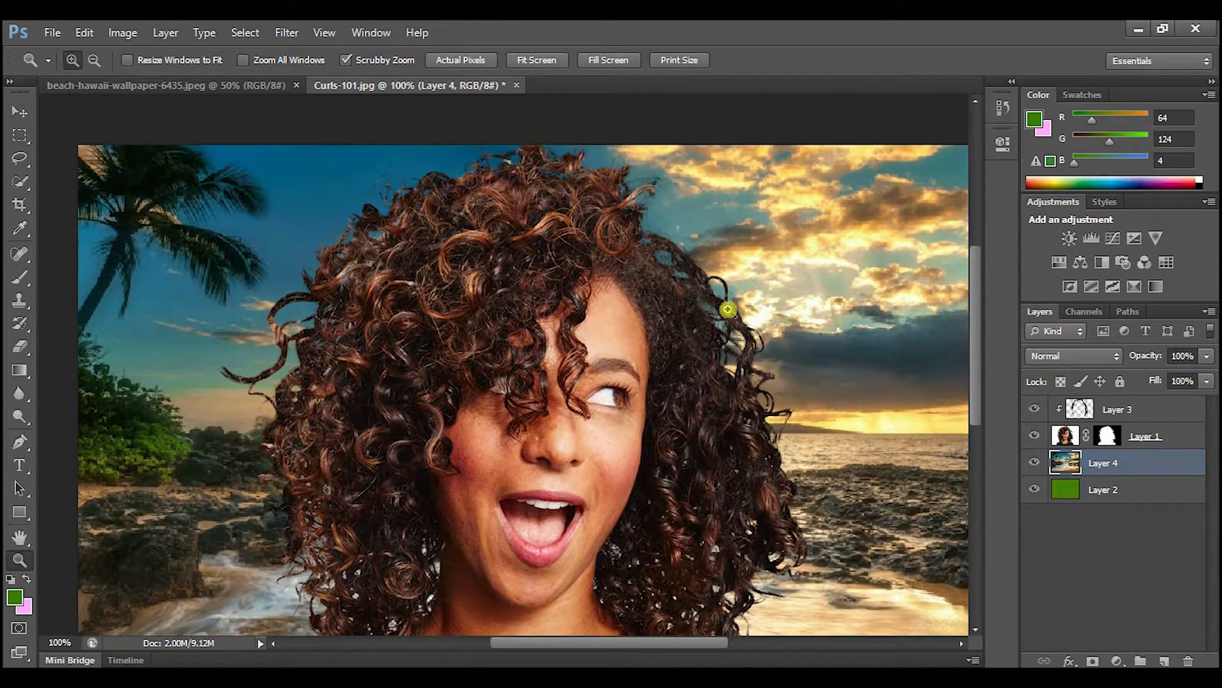
pyautogui.scroll(-3, 223, 357)
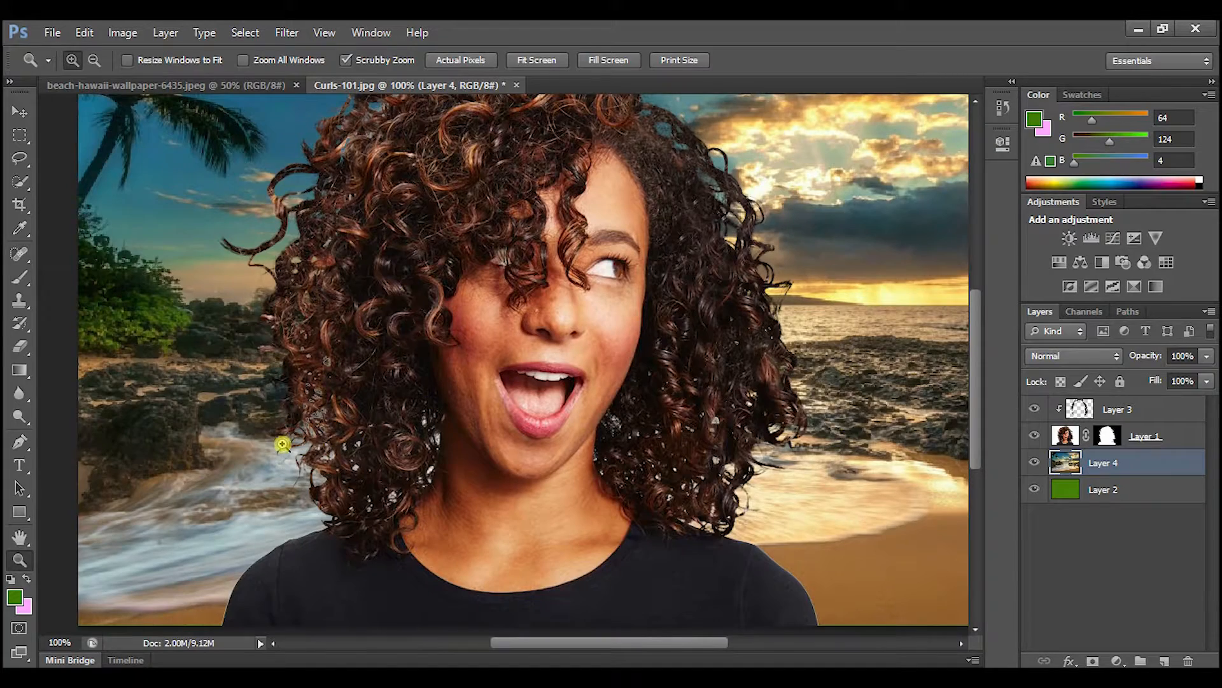
pyautogui.moveTo(246, 422); pyautogui.dragTo(357, 414)
pyautogui.scroll(1, 382, 326)
pyautogui.scroll(-1, 387, 317)
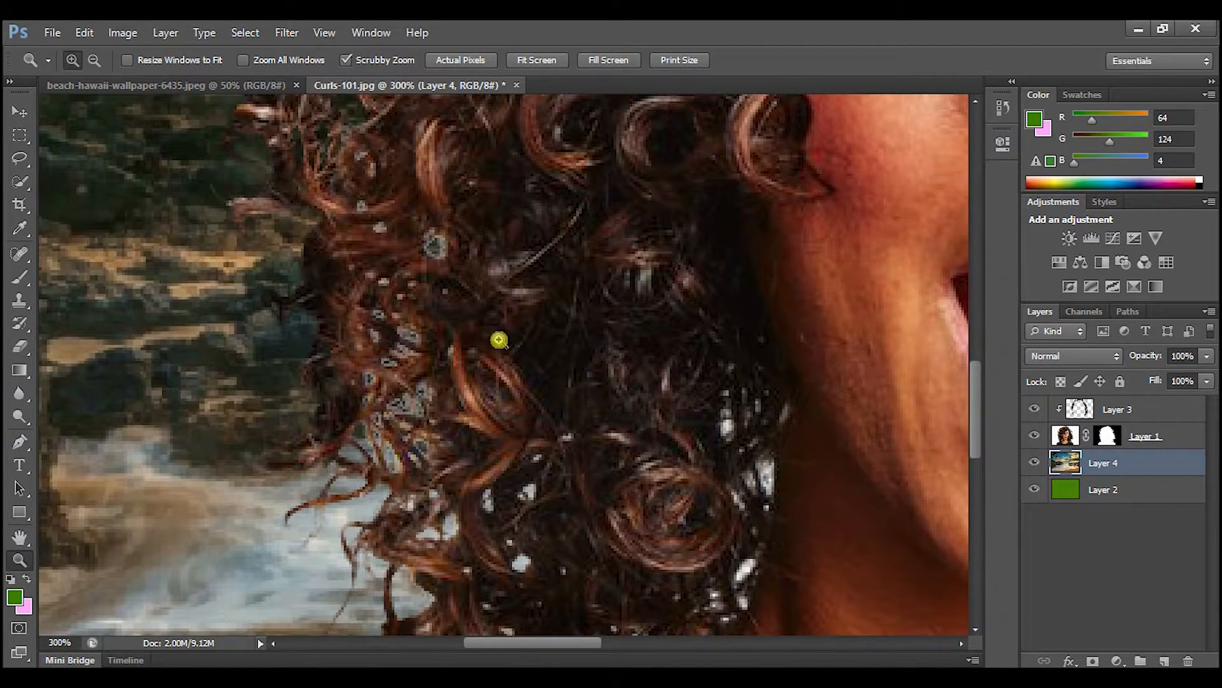
# Hide the beach on Layer 4, sample dark hair from Layer 1 and clone it on Layer 3 over the pale gaps in the lower left-hand curls.
pyautogui.click(1035, 463)
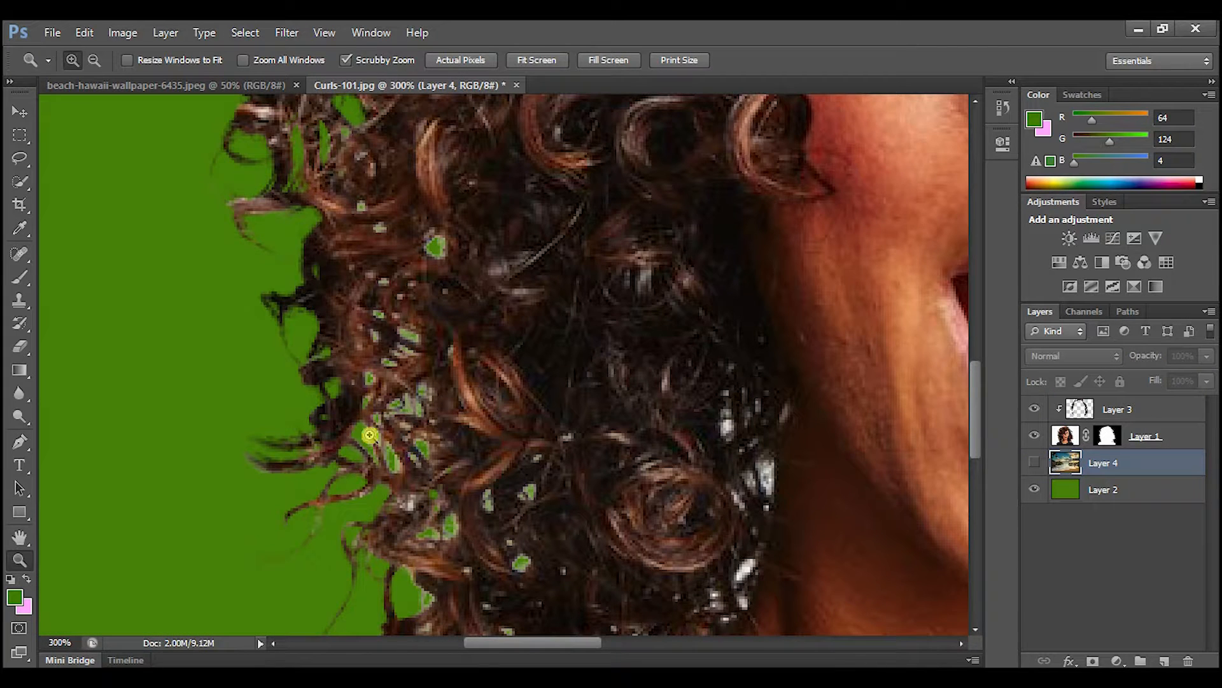
pyautogui.click(1064, 440)
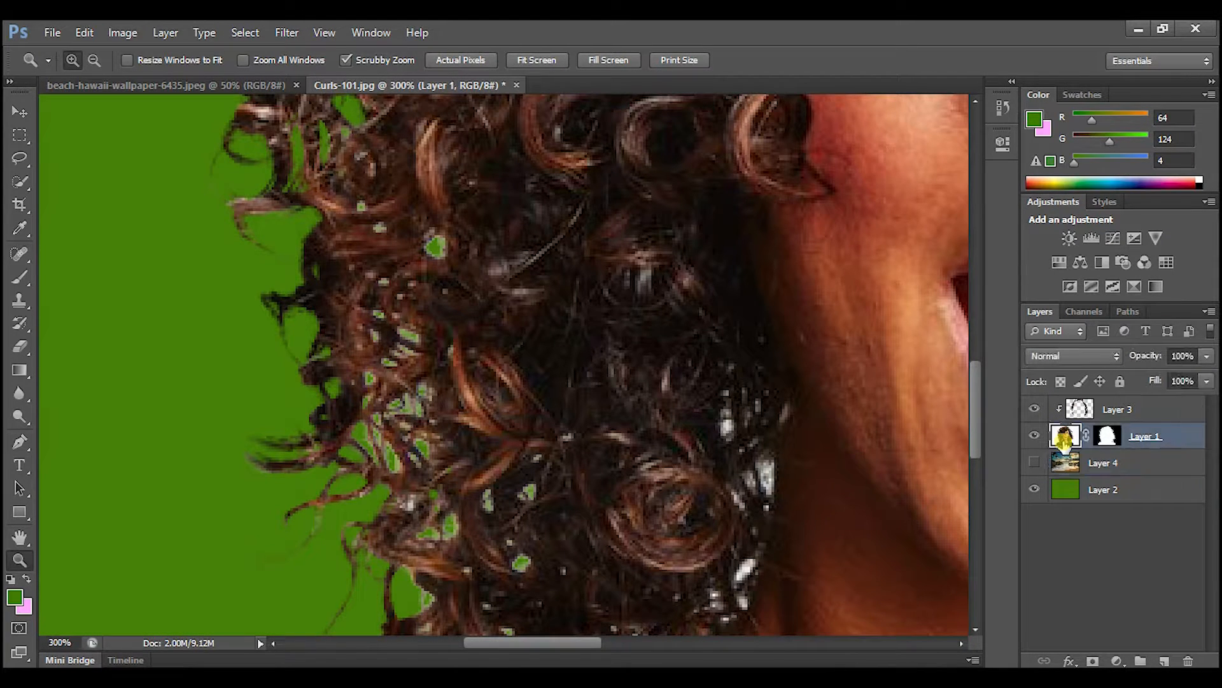
pyautogui.click(18, 300)
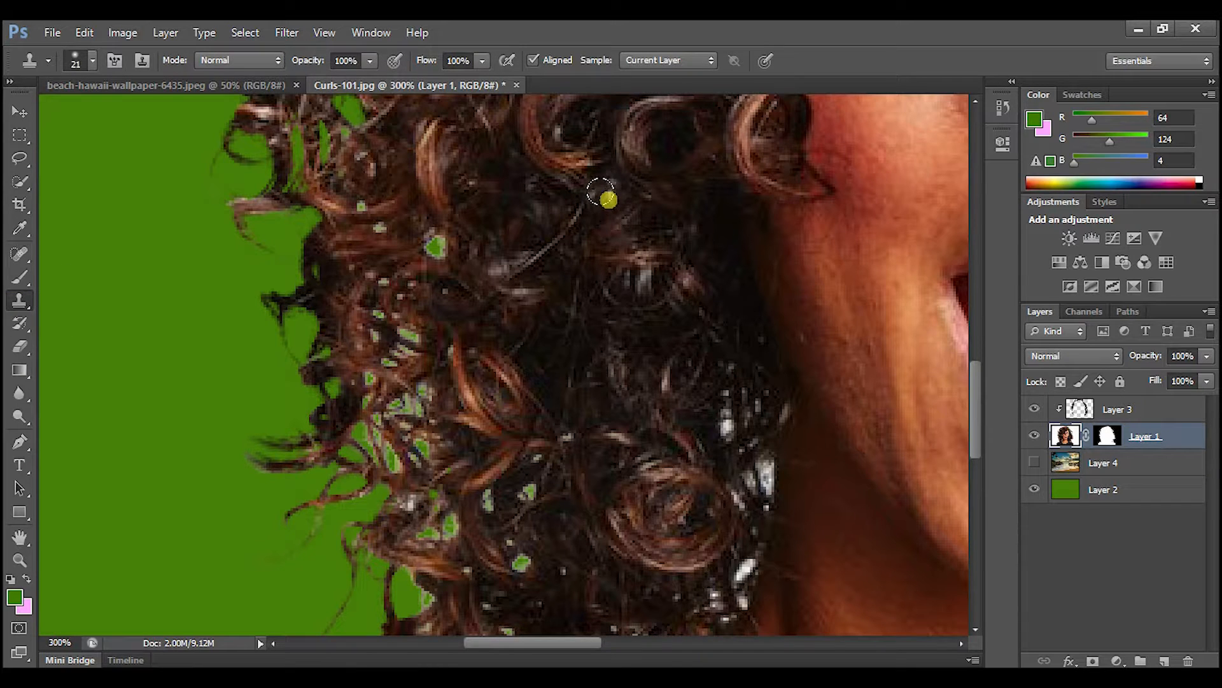
pyautogui.click(1140, 405)
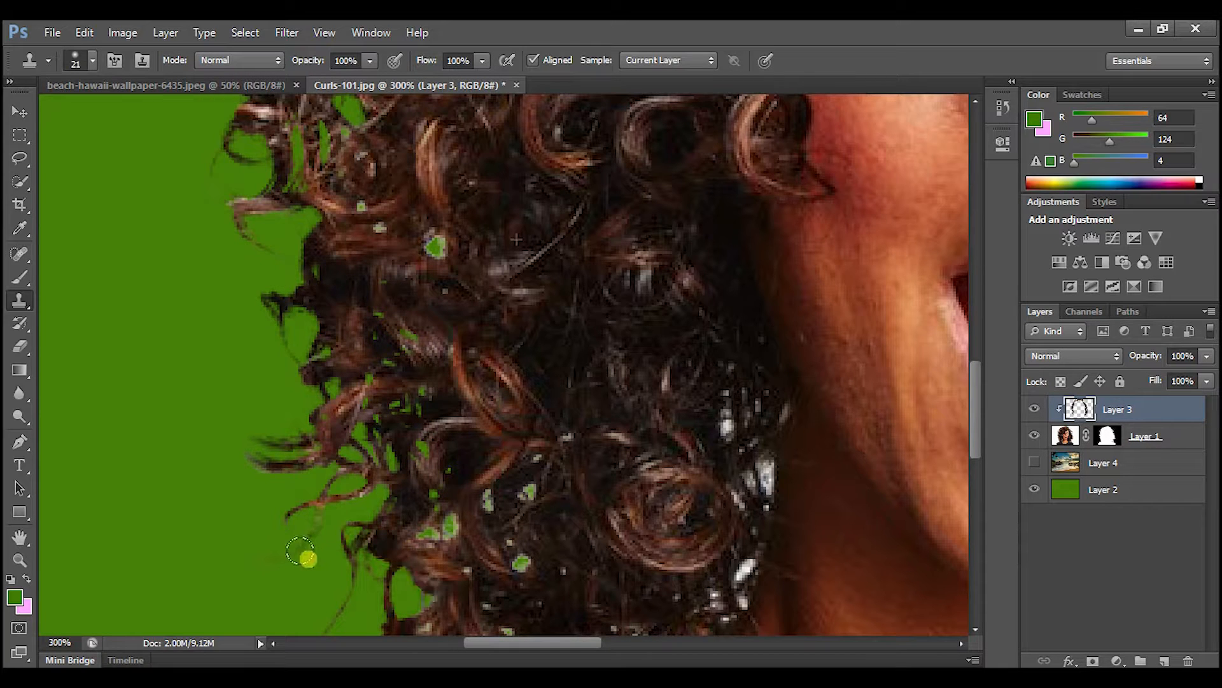
pyautogui.moveTo(341, 478)
pyautogui.mouseDown()
pyautogui.moveTo(356, 394)
pyautogui.moveTo(280, 176)
pyautogui.moveTo(228, 197)
pyautogui.moveTo(331, 188)
pyautogui.mouseUp()
# Resample hair from Layer 1 and clone it on Layer 3 over the pale tips of the outer left-hand curls at cheek level.
pyautogui.scroll(3, 573, 503)
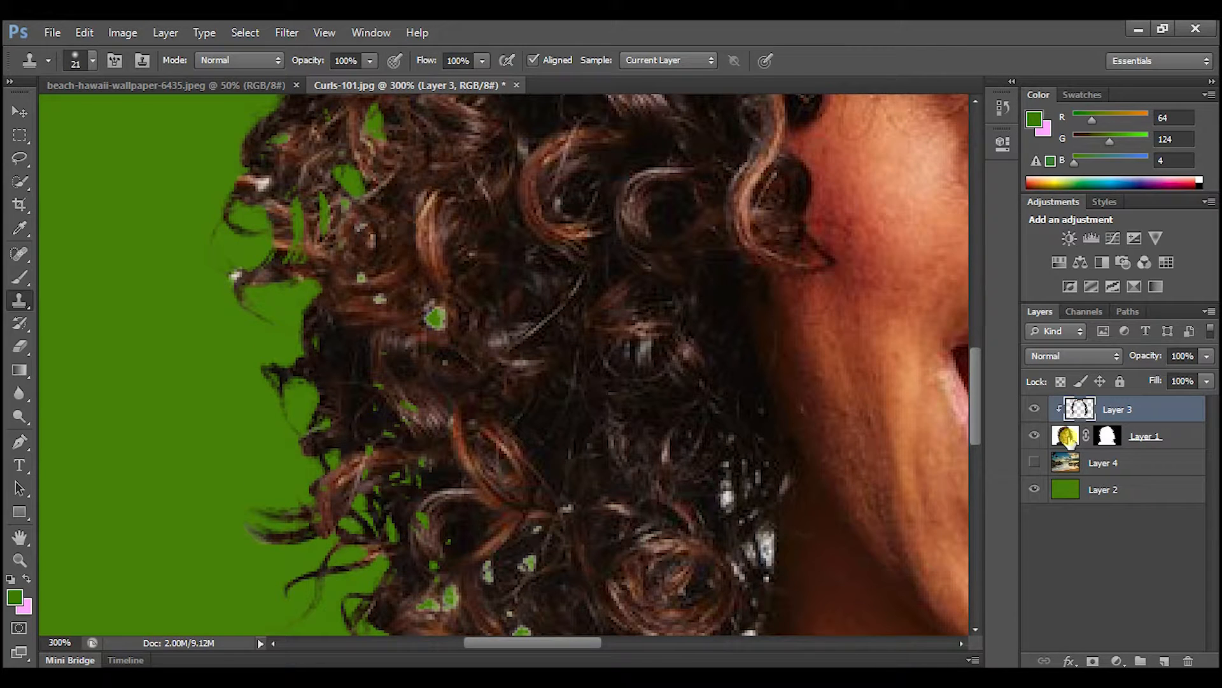
pyautogui.click(1068, 440)
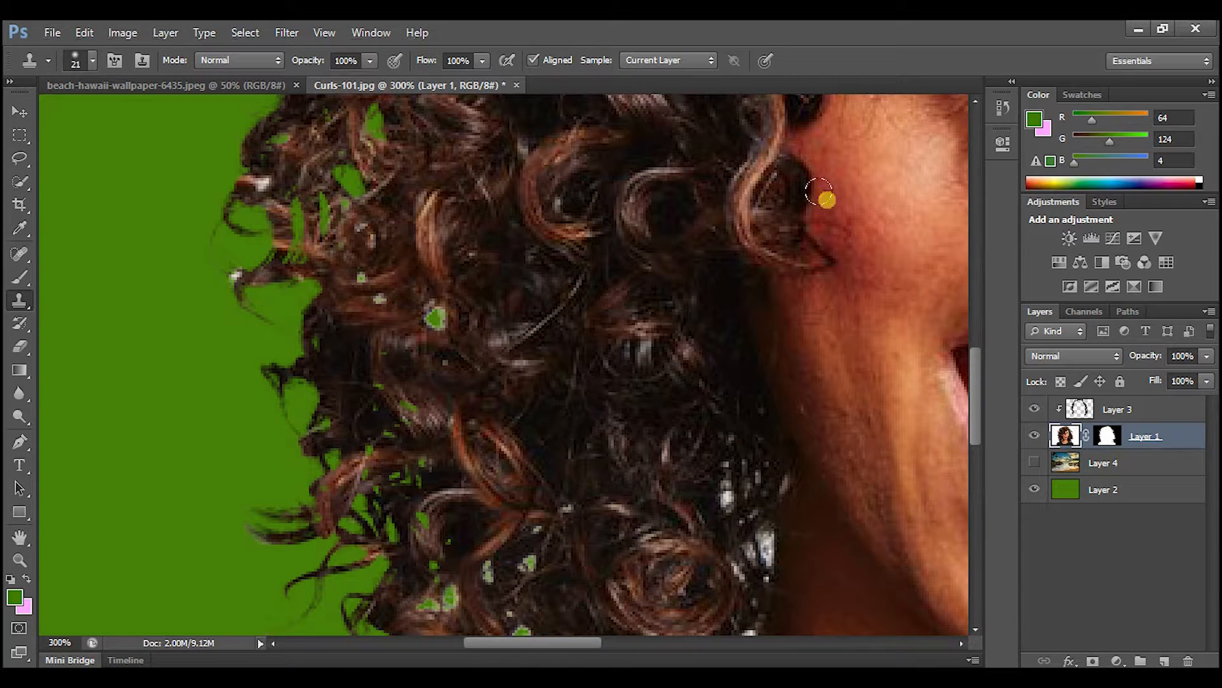
pyautogui.click(1075, 410)
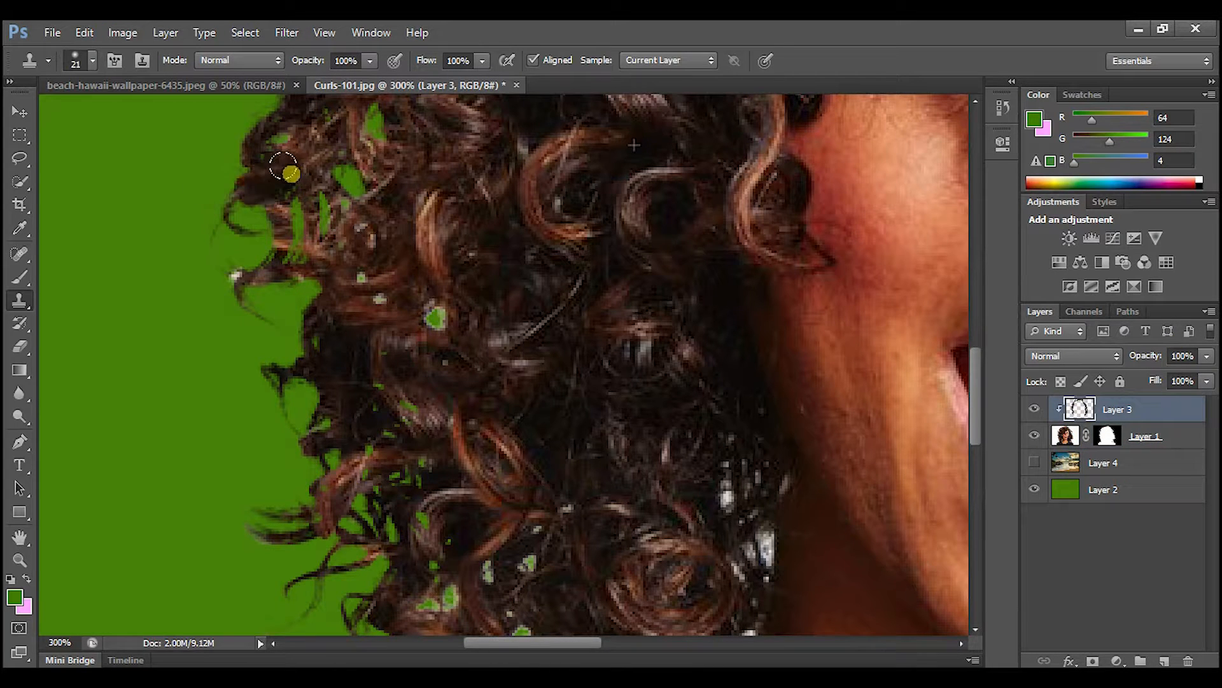
pyautogui.scroll(3, 499, 319)
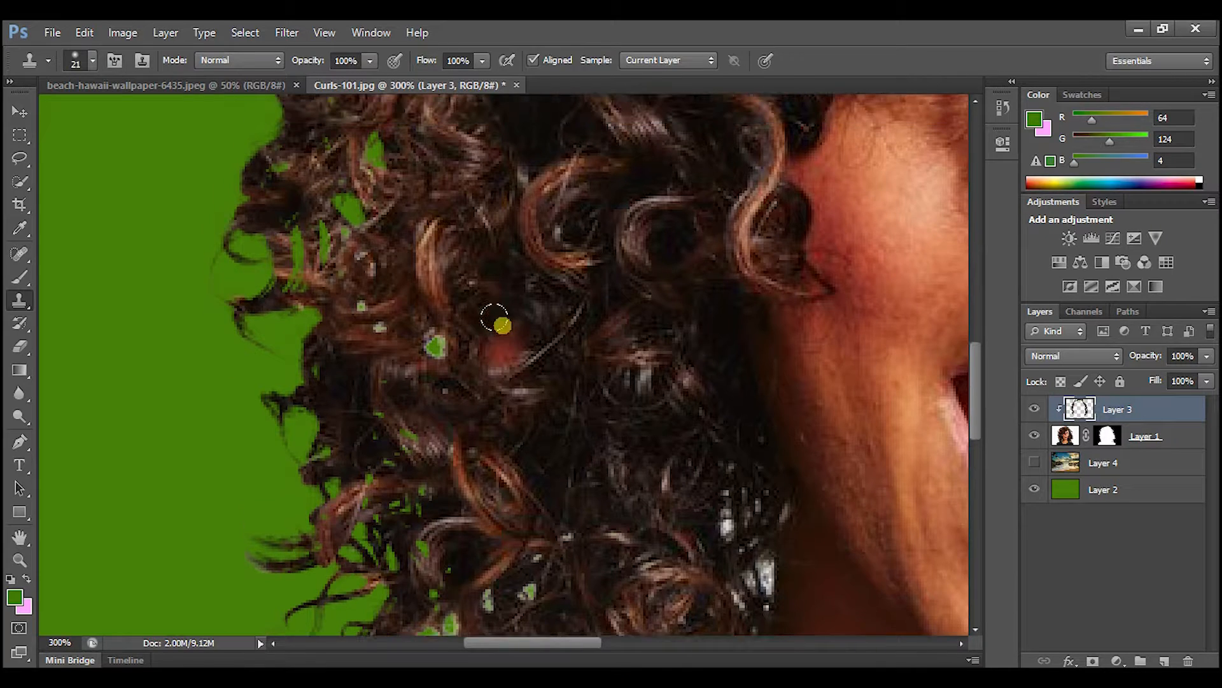
pyautogui.scroll(8, 510, 341)
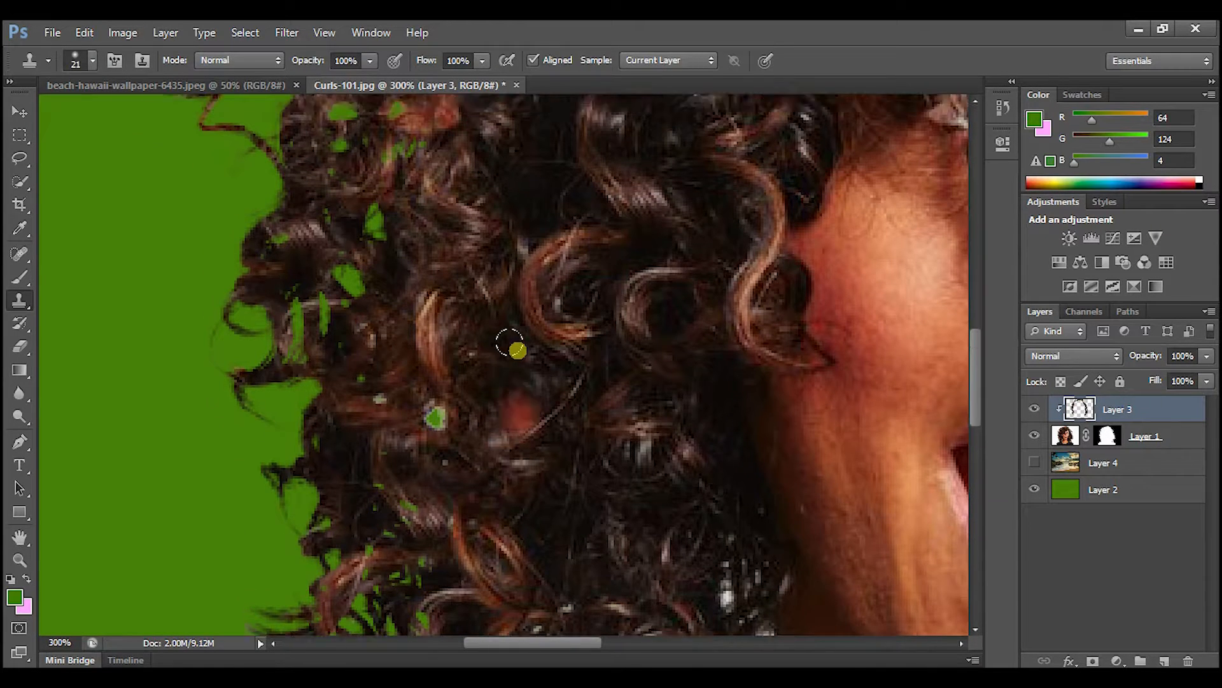
# Continue cloning the sampled hair on Layer 3 over the pale section of the long looping strand and the curls above it.
pyautogui.scroll(5, 510, 336)
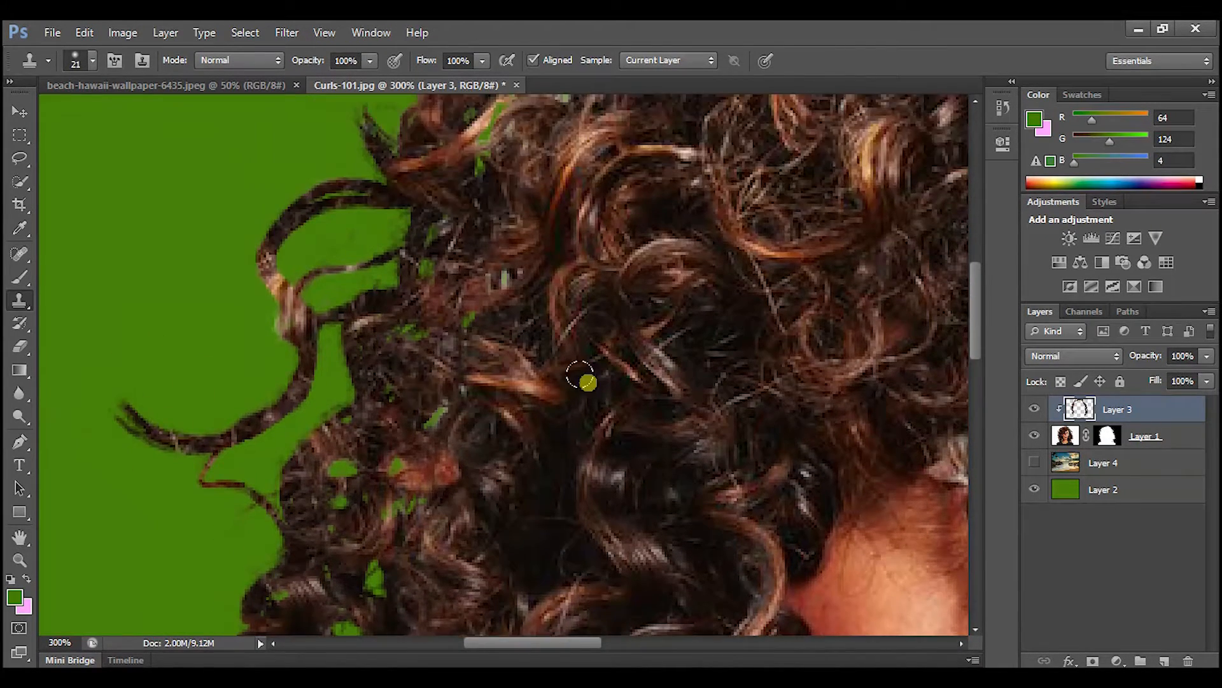
pyautogui.scroll(2, 255, 437)
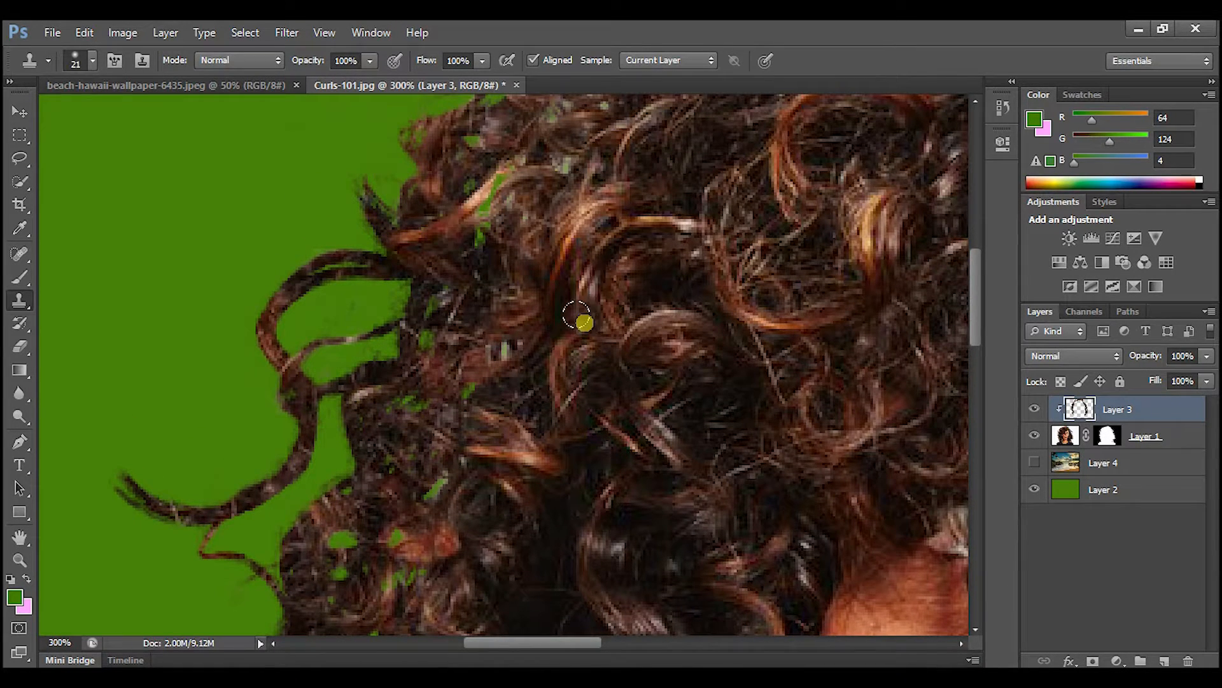
pyautogui.scroll(4, 581, 319)
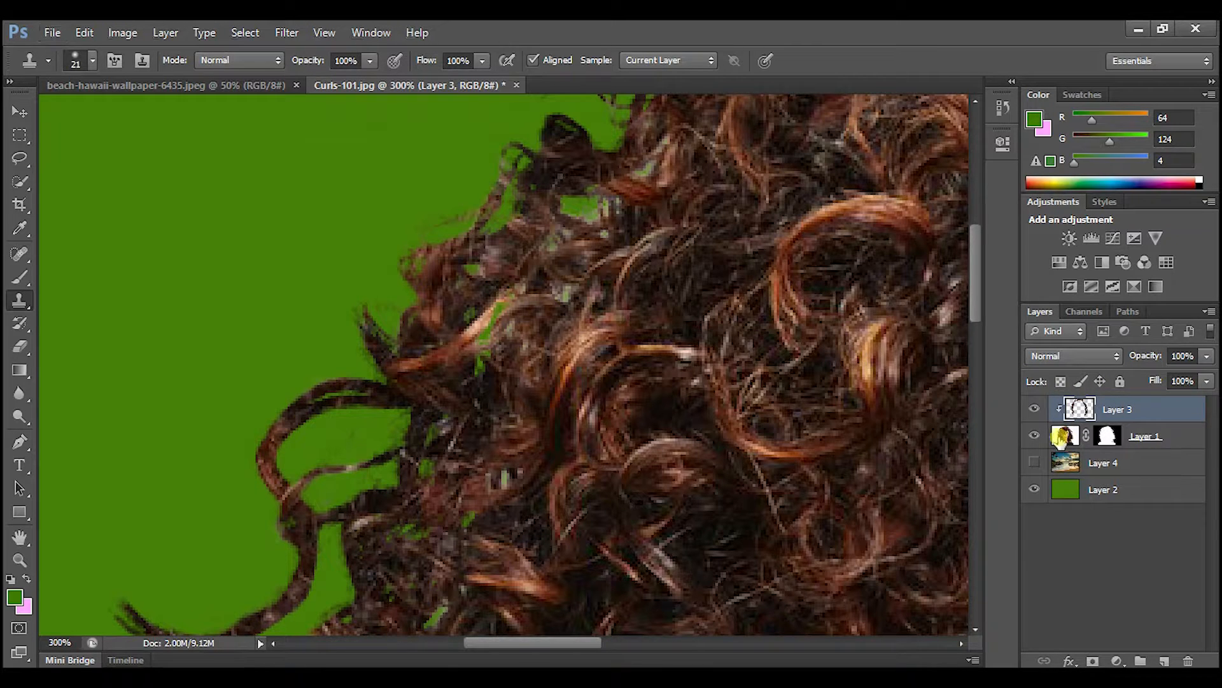
# Resample hair from Layer 1 and clone it on Layer 3 along the full curve of the long looping strand.
pyautogui.click(1064, 437)
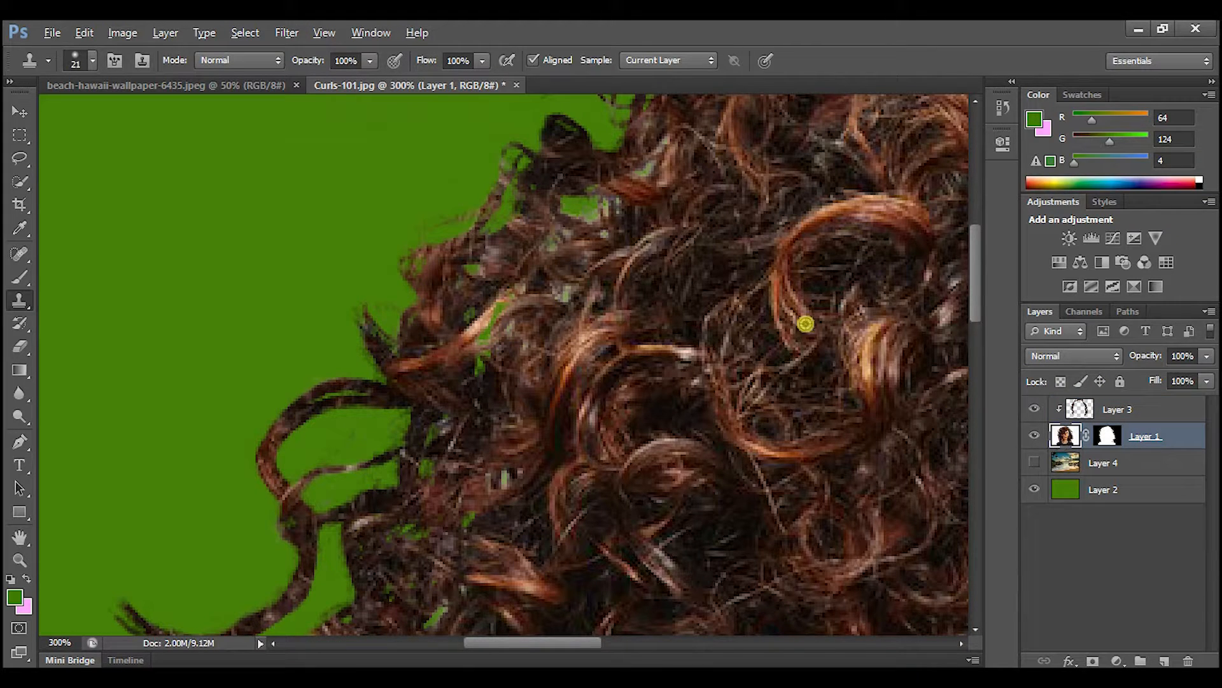
pyautogui.click(1132, 414)
pyautogui.scroll(-2, 254, 495)
pyautogui.moveTo(297, 463)
pyautogui.mouseDown()
pyautogui.moveTo(265, 391)
pyautogui.moveTo(279, 334)
pyautogui.moveTo(309, 309)
pyautogui.moveTo(344, 306)
pyautogui.mouseUp()
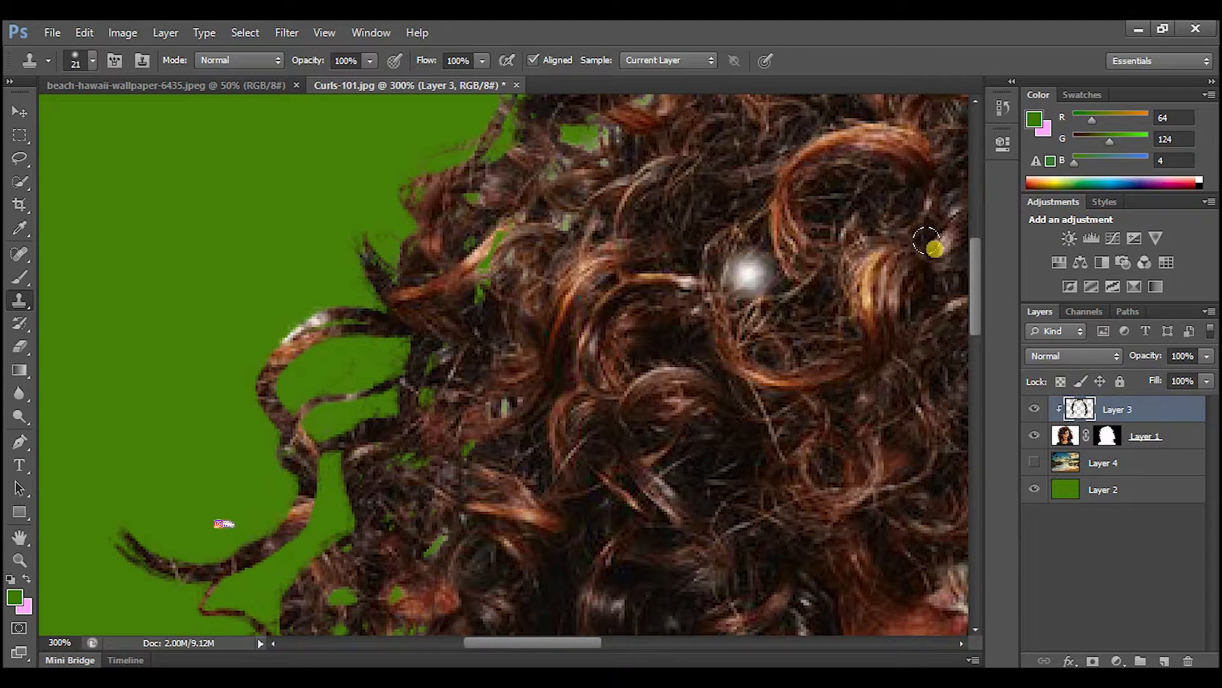
# Resample hair from Layer 1, clone it on Layer 3 over the pale top of the looping strand, and fit the whole image on screen.
pyautogui.click(1076, 437)
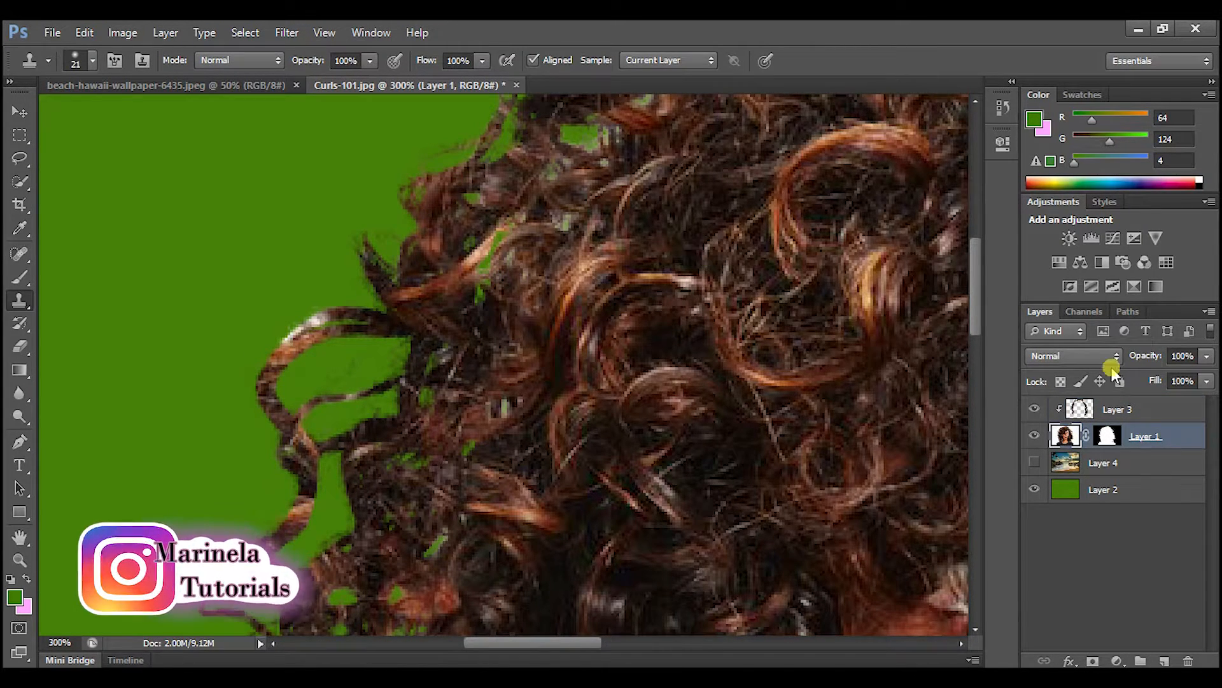
pyautogui.click(1121, 409)
pyautogui.moveTo(322, 343); pyautogui.dragTo(292, 330)
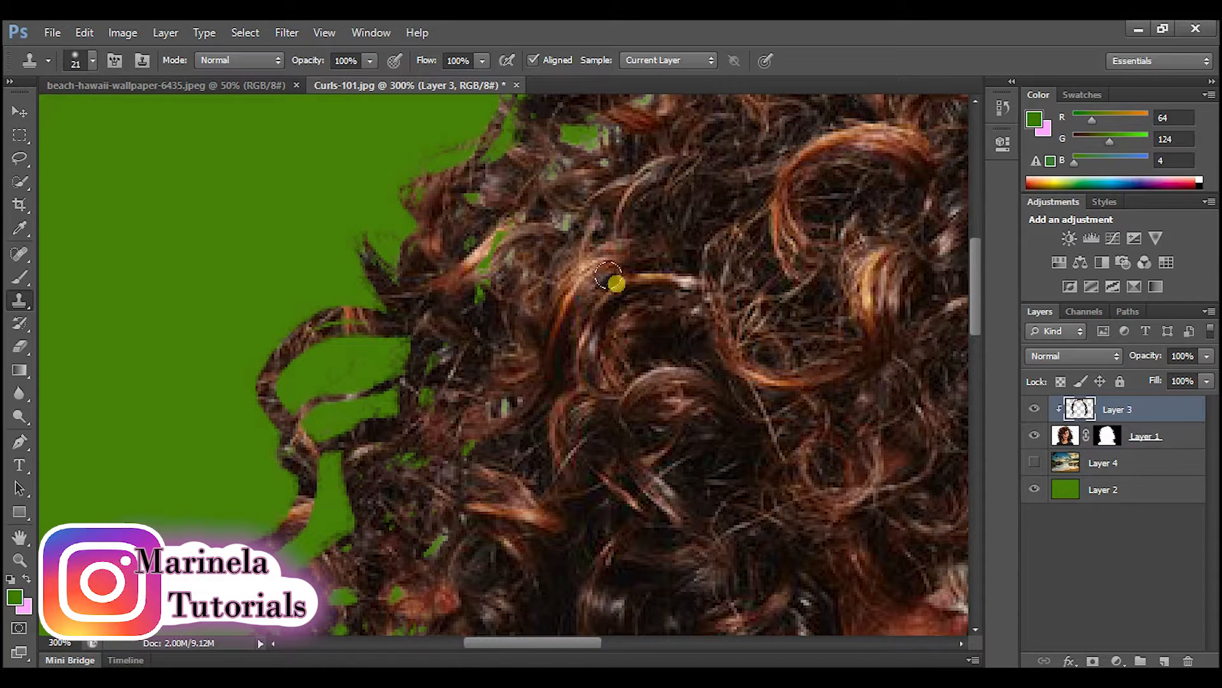
pyautogui.click(19, 560)
pyautogui.rightClick(619, 280)
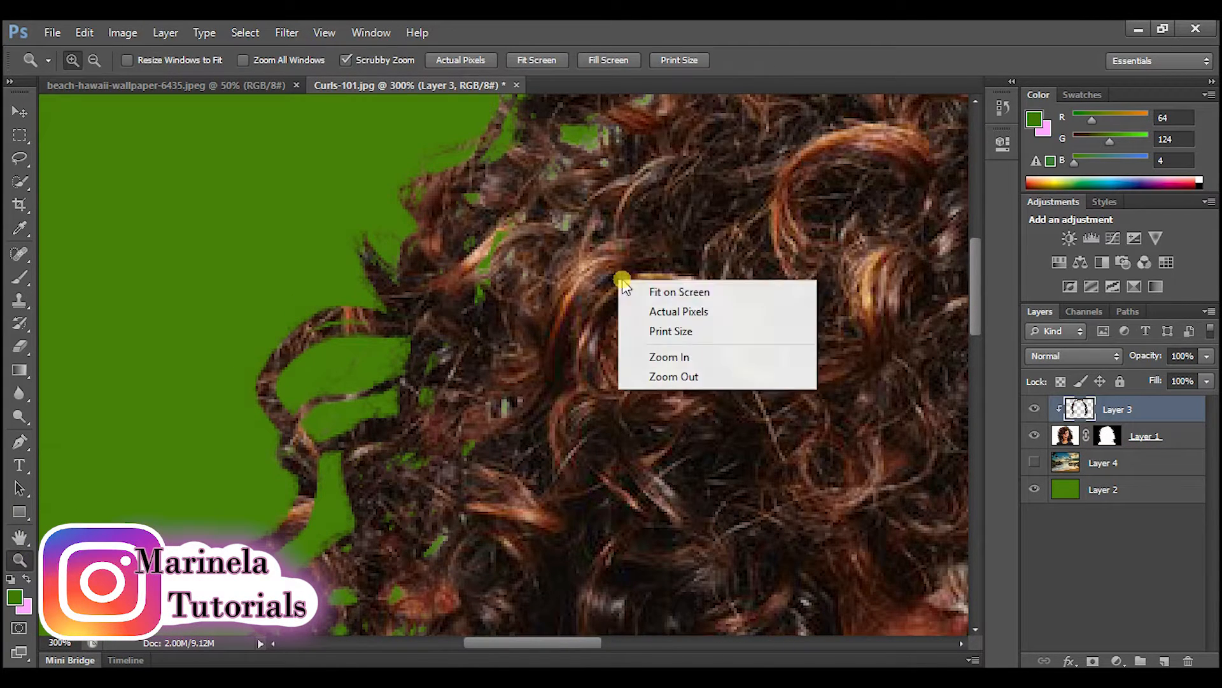
pyautogui.click(639, 291)
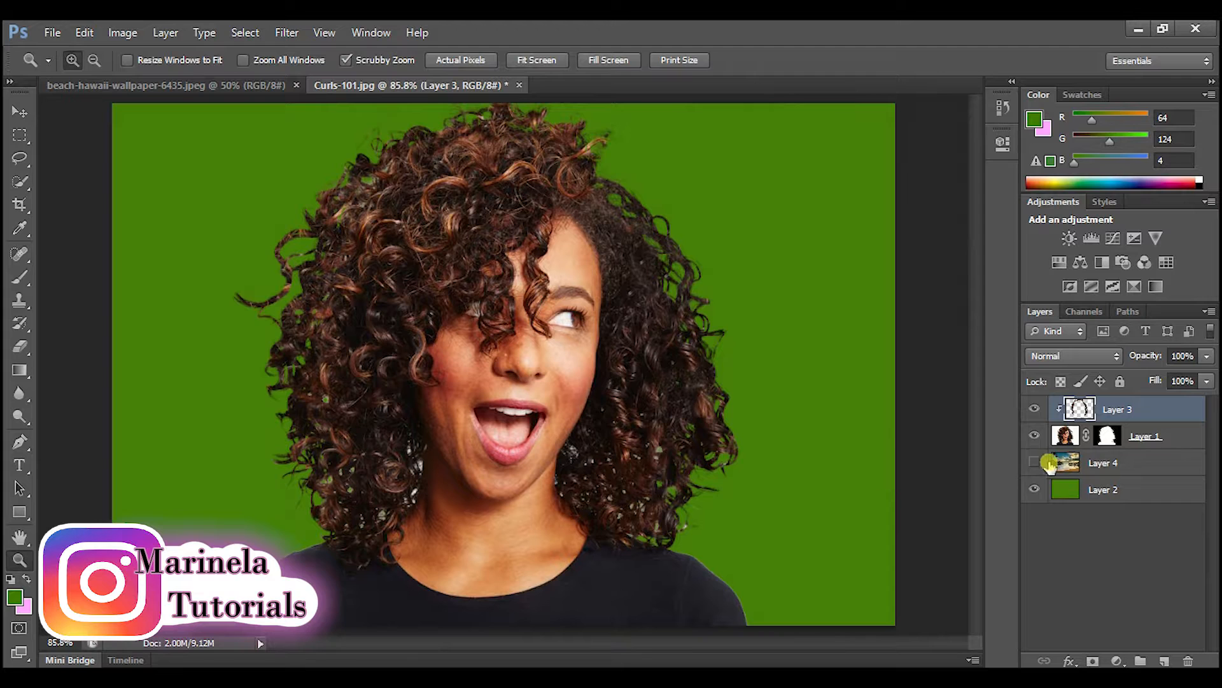
# Show the beach background on Layer 4 behind the cut-out woman.
pyautogui.click(1033, 463)
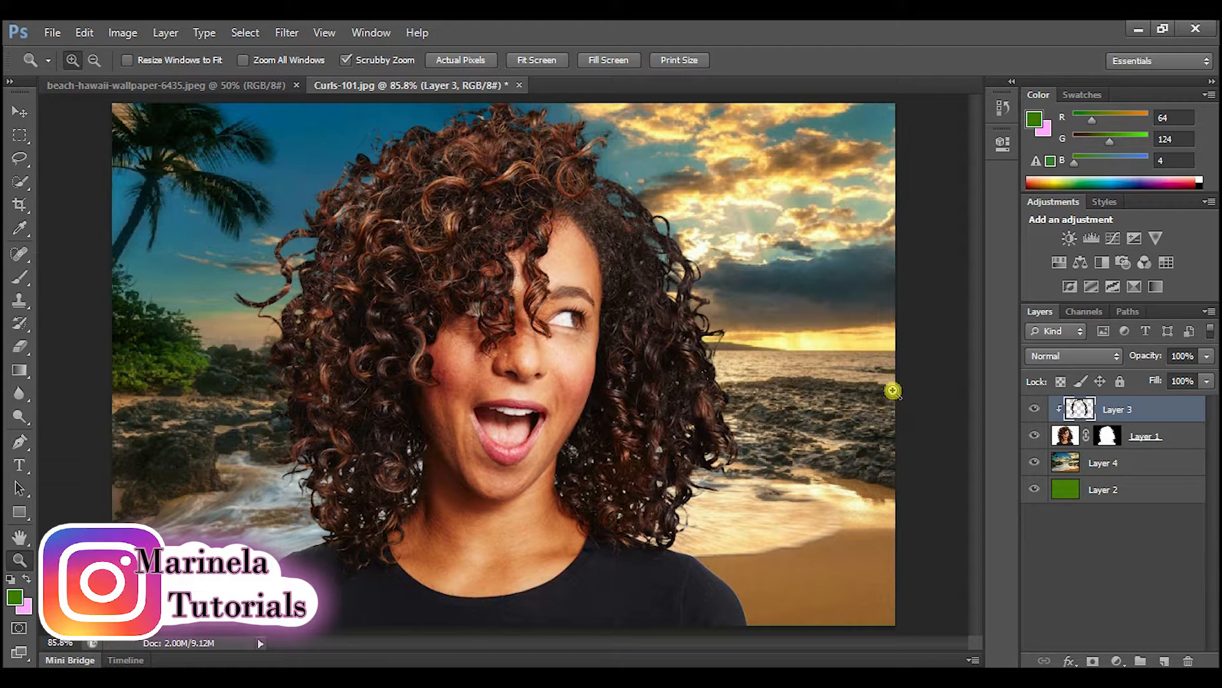
pyautogui.click(52, 32)
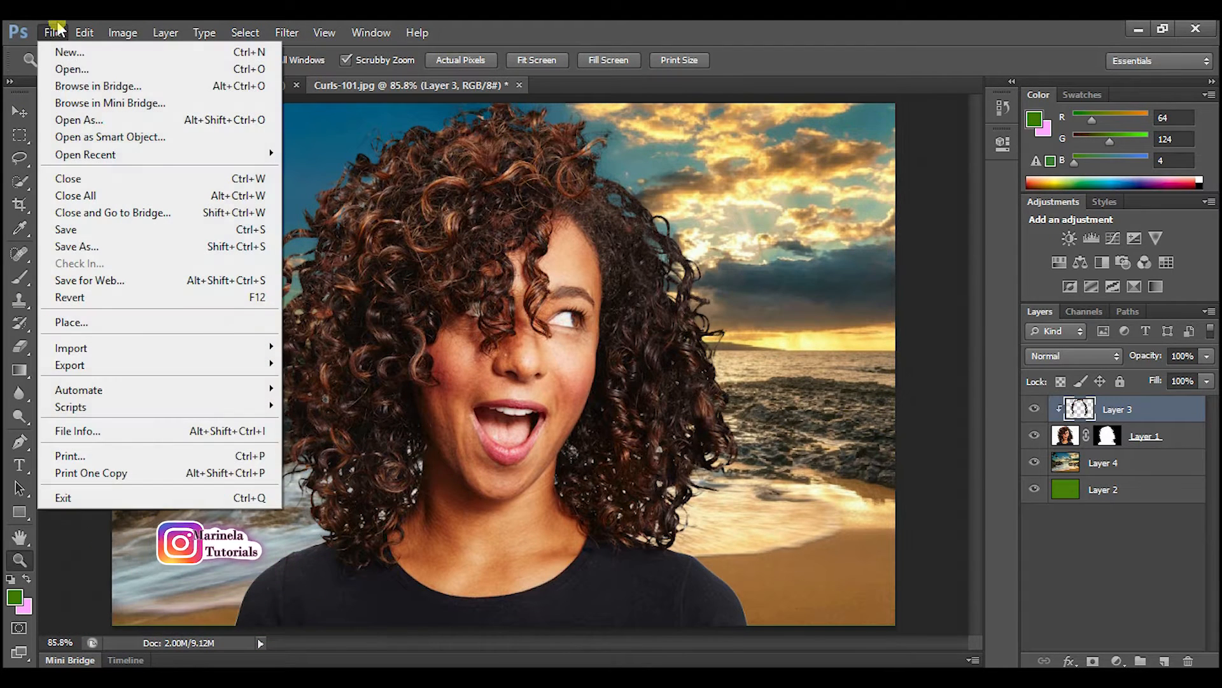
pyautogui.click(940, 87)
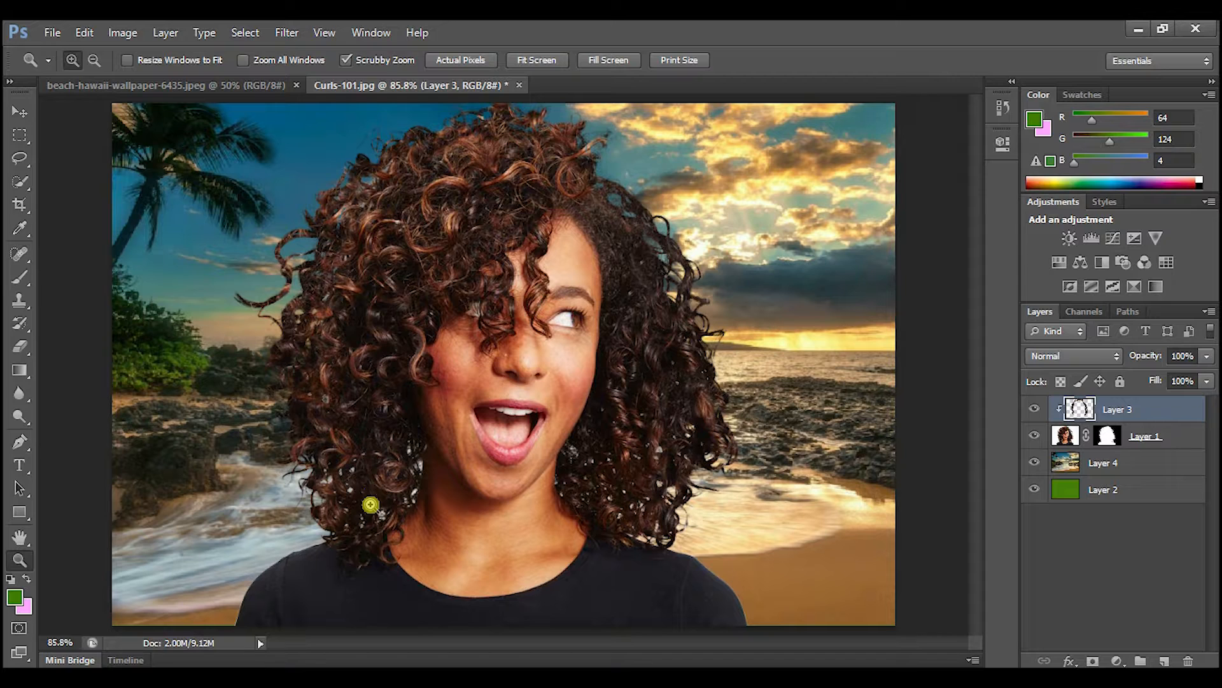
pyautogui.click(1009, 677)
pyautogui.press('F7')
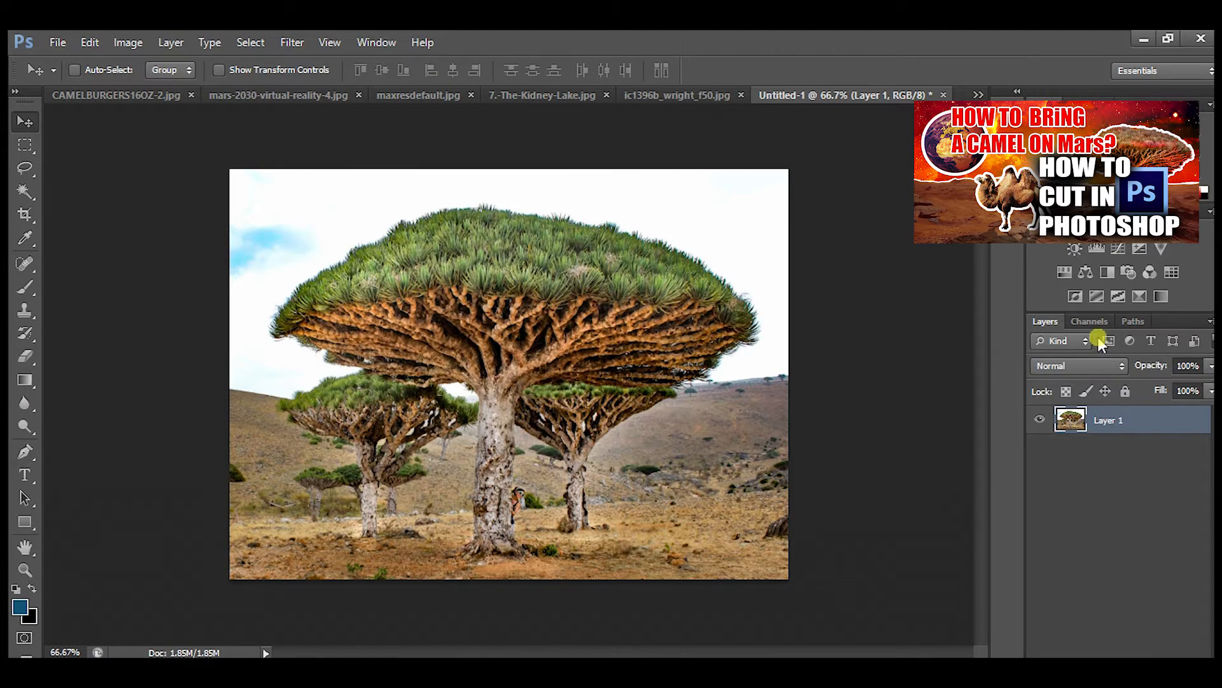
# Compare the color channels of the umbrella-shaped tree photo and duplicate the Blue channel as Blue copy.
pyautogui.click(1090, 322)
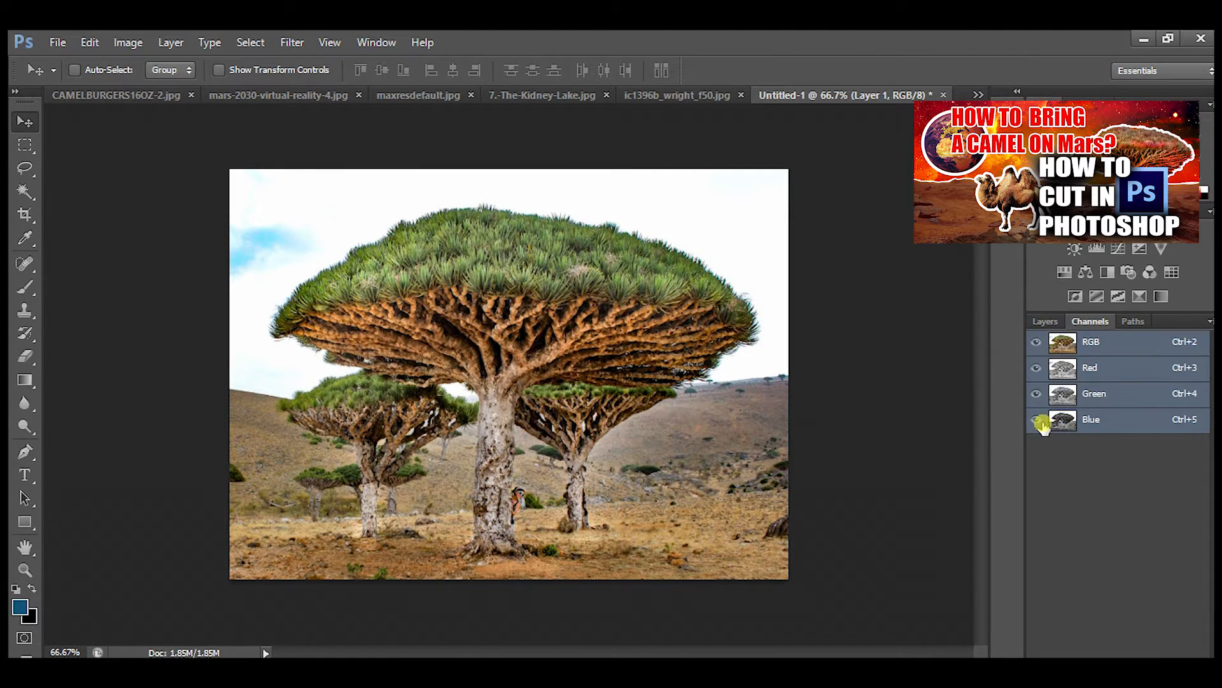
pyautogui.click(1116, 367)
pyautogui.click(1119, 393)
pyautogui.click(1122, 419)
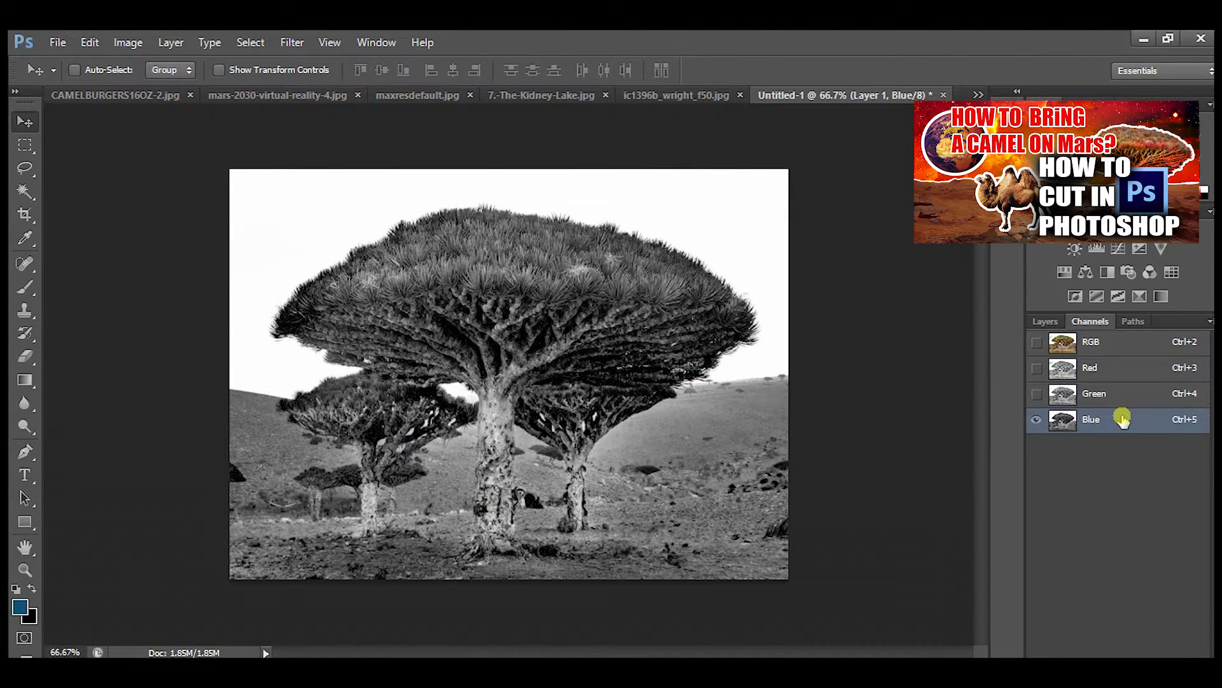
pyautogui.rightClick(1130, 416)
pyautogui.click(1118, 428)
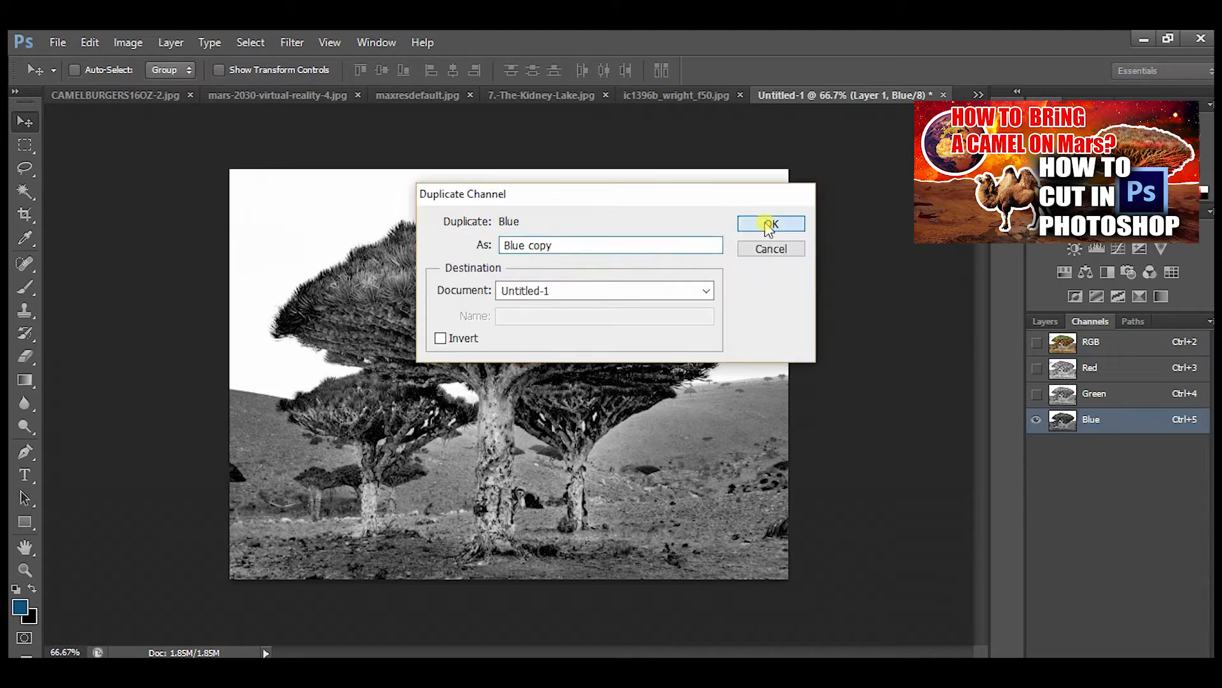
pyautogui.click(767, 228)
pyautogui.click(1100, 449)
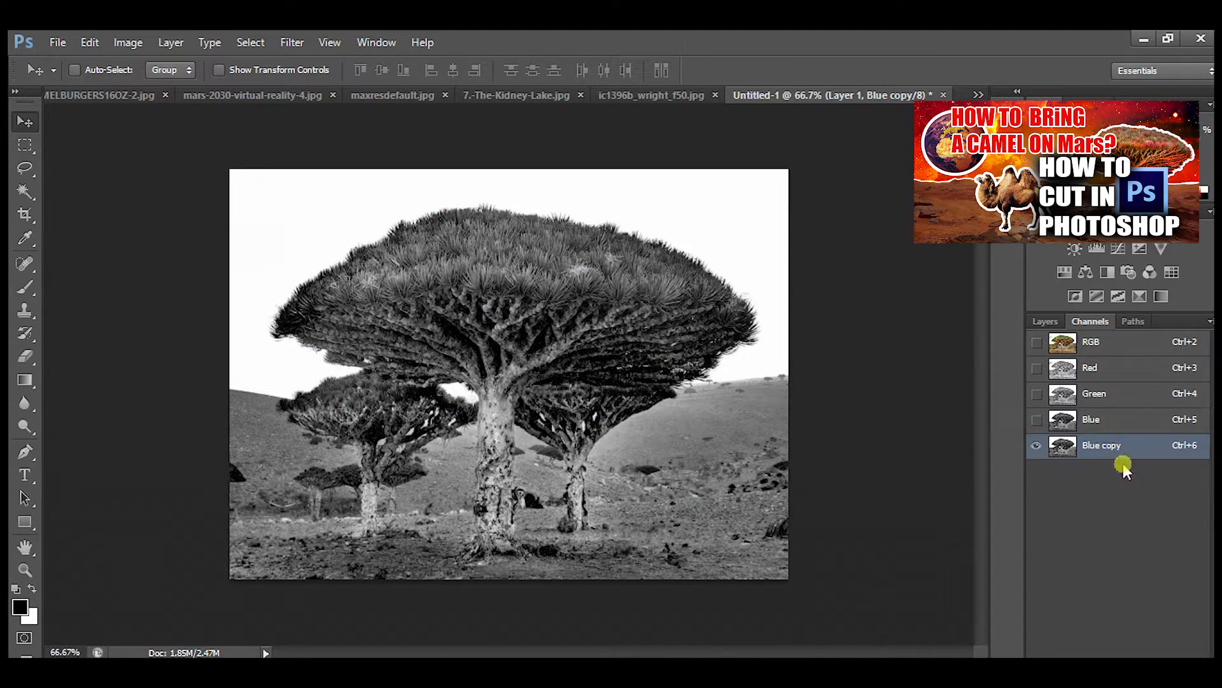
# Apply Levels to the Blue copy channel with input values of 59, 0.56 and 198.
pyautogui.hotkey('ctrl', 'l')
pyautogui.moveTo(839, 403); pyautogui.dragTo(880, 403)
pyautogui.moveTo(1067, 403); pyautogui.dragTo(1016, 403)
pyautogui.moveTo(881, 404)
pyautogui.mouseDown()
pyautogui.moveTo(975, 403)
pyautogui.moveTo(976, 417)
pyautogui.moveTo(1015, 407)
pyautogui.mouseUp()
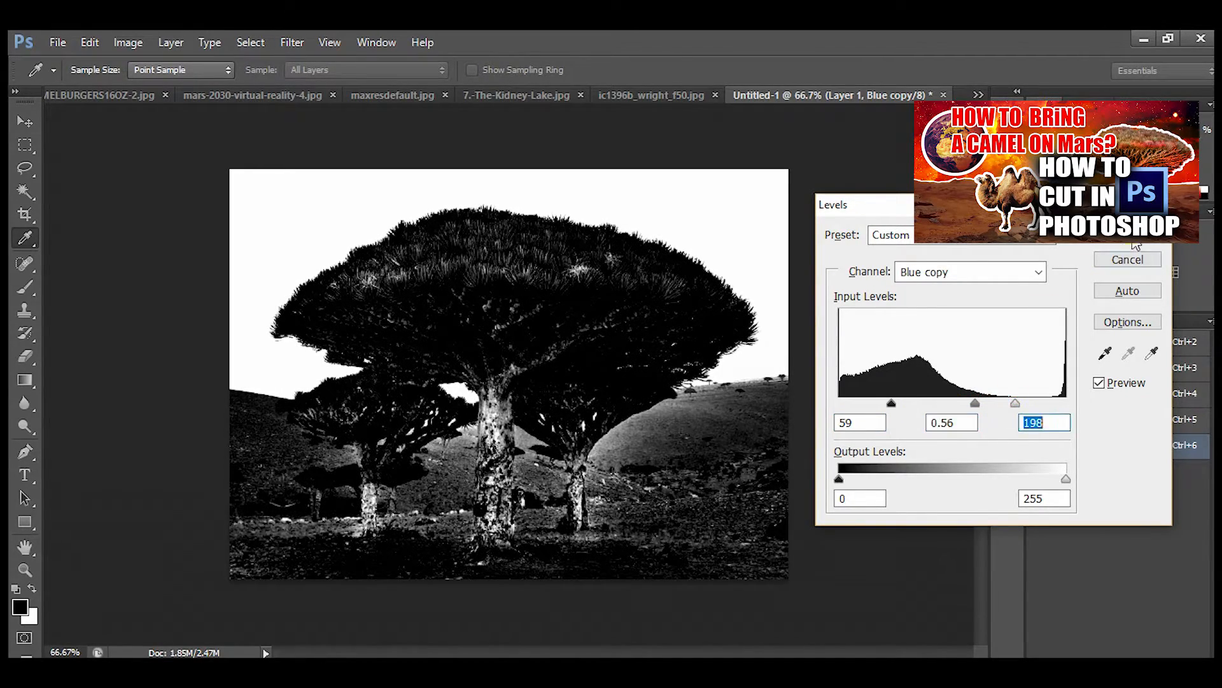
pyautogui.click(1128, 233)
# Paint the ground and small trees left of the main trunk white on Blue copy, using the Brush at 100% flow.
pyautogui.click(25, 568)
pyautogui.click(187, 470)
pyautogui.click(24, 295)
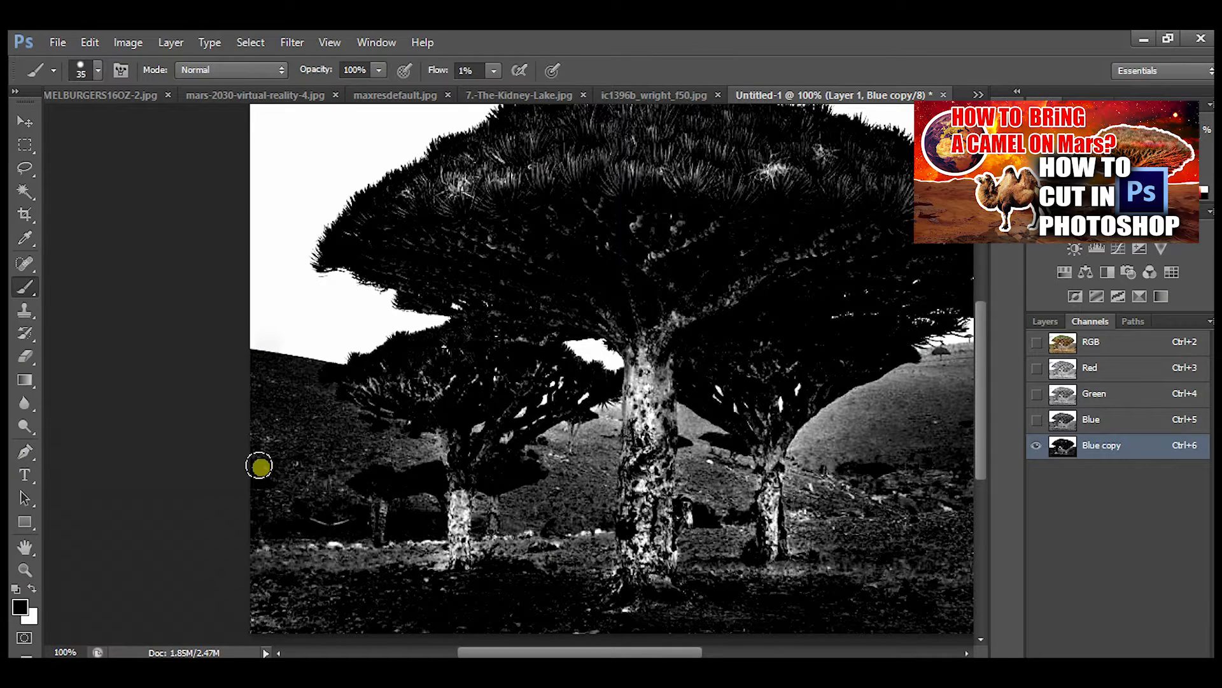
pyautogui.click(98, 70)
pyautogui.press('Tab')
pyautogui.click(274, 469)
pyautogui.click(32, 588)
pyautogui.moveTo(337, 518)
pyautogui.mouseDown()
pyautogui.moveTo(266, 430)
pyautogui.moveTo(267, 402)
pyautogui.mouseUp()
pyautogui.click(493, 71)
pyautogui.moveTo(494, 91); pyautogui.dragTo(649, 96)
pyautogui.click(337, 541)
pyautogui.moveTo(342, 548)
pyautogui.mouseDown()
pyautogui.moveTo(284, 346)
pyautogui.moveTo(267, 537)
pyautogui.mouseUp()
pyautogui.moveTo(407, 492)
pyautogui.mouseDown()
pyautogui.moveTo(422, 471)
pyautogui.moveTo(395, 458)
pyautogui.moveTo(356, 529)
pyautogui.moveTo(368, 463)
pyautogui.moveTo(286, 344)
pyautogui.moveTo(278, 623)
pyautogui.moveTo(347, 549)
pyautogui.moveTo(411, 544)
pyautogui.moveTo(426, 503)
pyautogui.mouseUp()
pyautogui.moveTo(587, 365)
pyautogui.mouseDown()
pyautogui.moveTo(447, 338)
pyautogui.moveTo(372, 391)
pyautogui.moveTo(470, 353)
pyautogui.moveTo(593, 363)
pyautogui.moveTo(598, 412)
pyautogui.moveTo(510, 568)
pyautogui.moveTo(277, 542)
pyautogui.moveTo(395, 480)
pyautogui.moveTo(458, 532)
pyautogui.moveTo(442, 594)
pyautogui.moveTo(506, 456)
pyautogui.mouseUp()
# Try to whiten the remaining strip beside the main trunk with the Dodge tool, and undo the strokes.
pyautogui.click(25, 332)
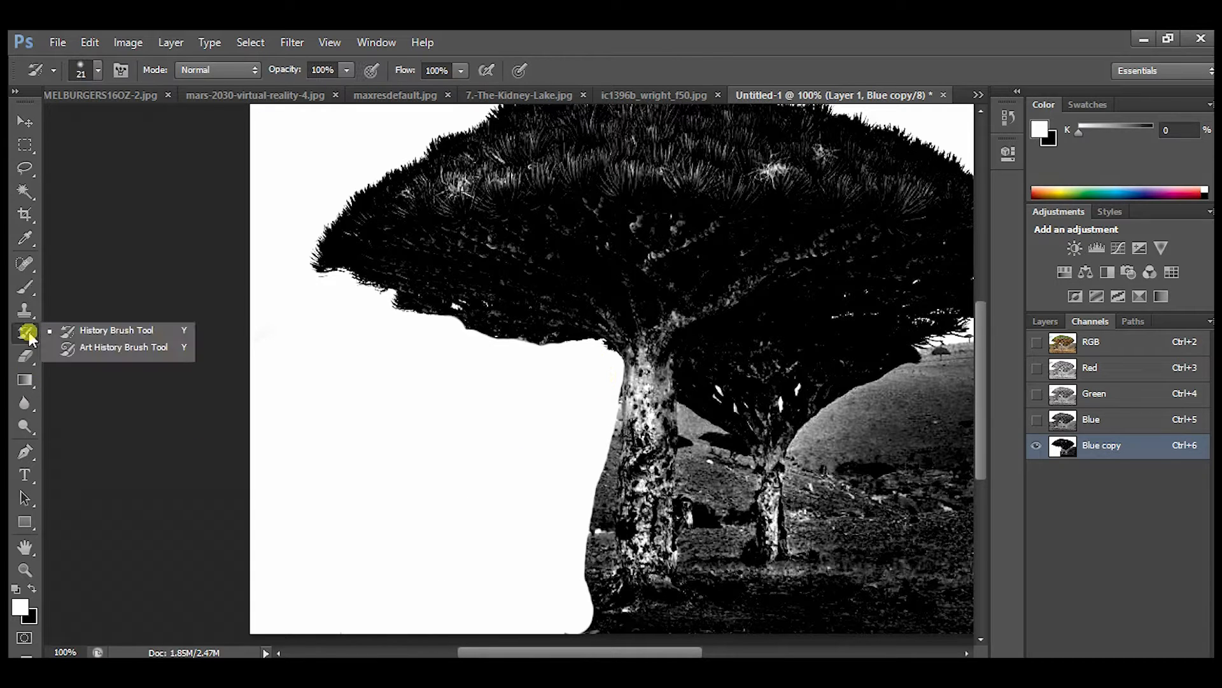
pyautogui.click(24, 402)
pyautogui.click(26, 428)
pyautogui.click(68, 424)
pyautogui.moveTo(593, 480); pyautogui.dragTo(602, 422)
pyautogui.click(352, 70)
pyautogui.moveTo(352, 90); pyautogui.dragTo(398, 90)
pyautogui.click(98, 70)
pyautogui.click(147, 170)
pyautogui.moveTo(589, 541)
pyautogui.mouseDown()
pyautogui.moveTo(632, 470)
pyautogui.moveTo(571, 541)
pyautogui.moveTo(612, 617)
pyautogui.moveTo(650, 588)
pyautogui.moveTo(704, 482)
pyautogui.mouseUp()
pyautogui.moveTo(682, 494)
pyautogui.mouseDown()
pyautogui.moveTo(641, 491)
pyautogui.moveTo(538, 532)
pyautogui.mouseUp()
pyautogui.hotkey('ctrl', 'alt', 'z')
pyautogui.hotkey('ctrl', 'alt', 'z')
pyautogui.click(23, 308)
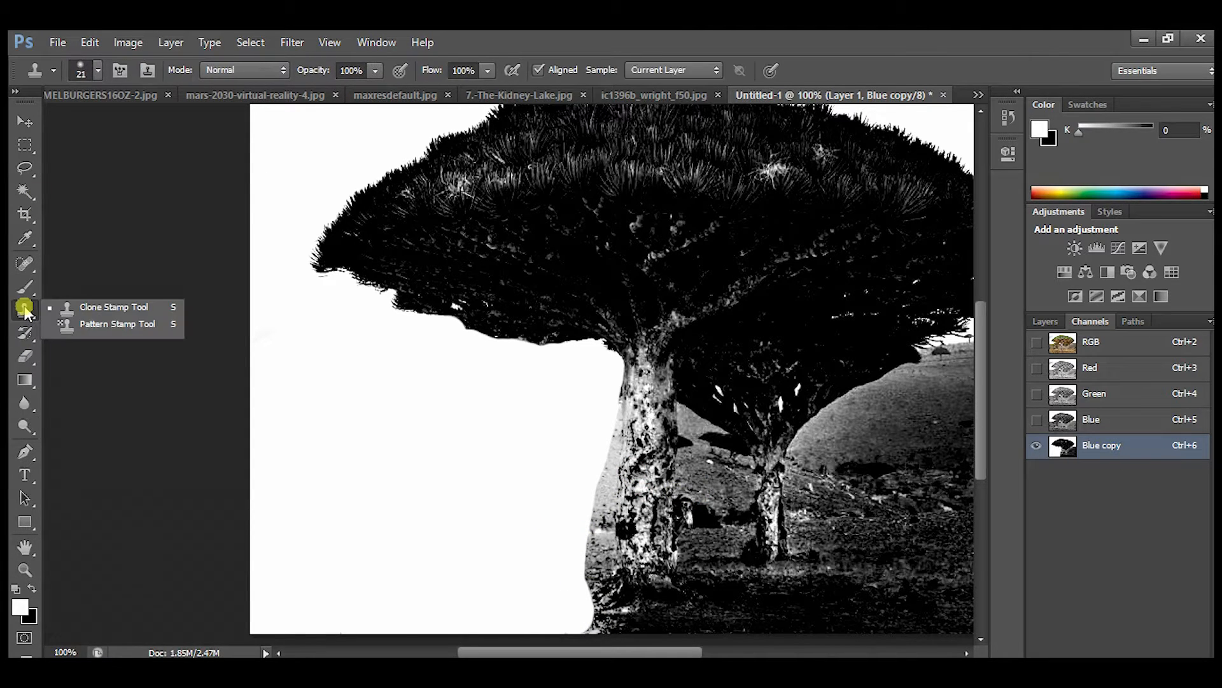
pyautogui.click(18, 290)
pyautogui.click(128, 317)
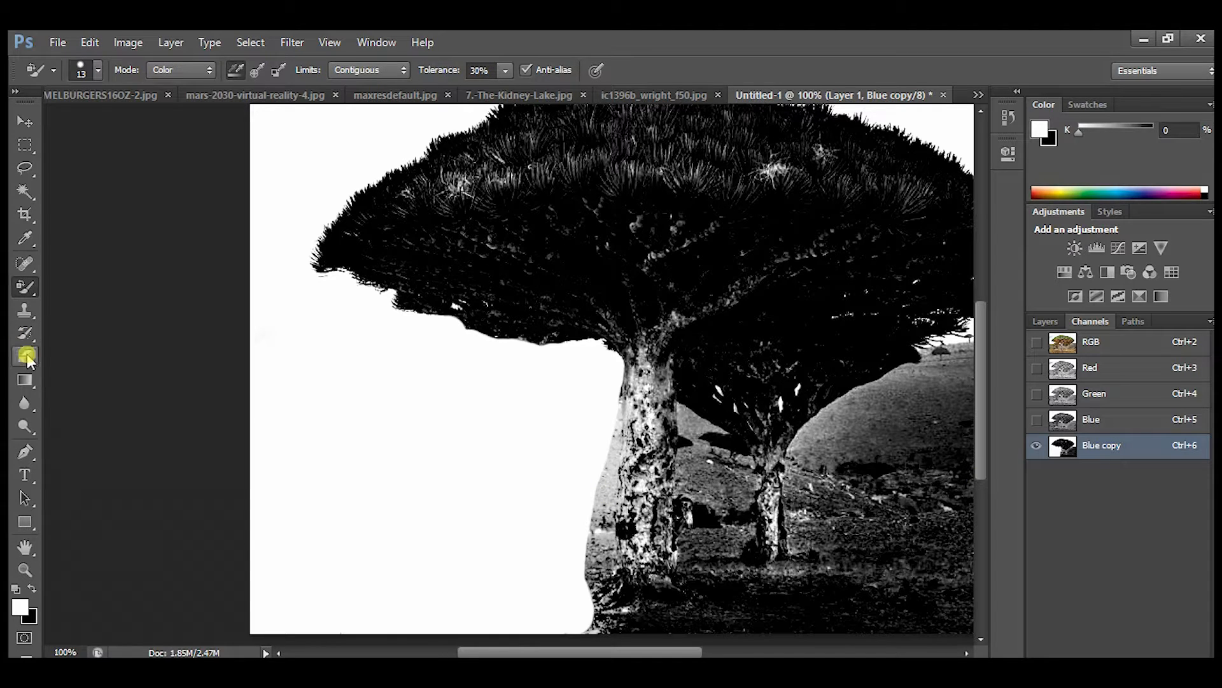
# Draw a closed Pen path along the left edge of the main trunk and convert it to a selection.
pyautogui.click(25, 452)
pyautogui.click(620, 422)
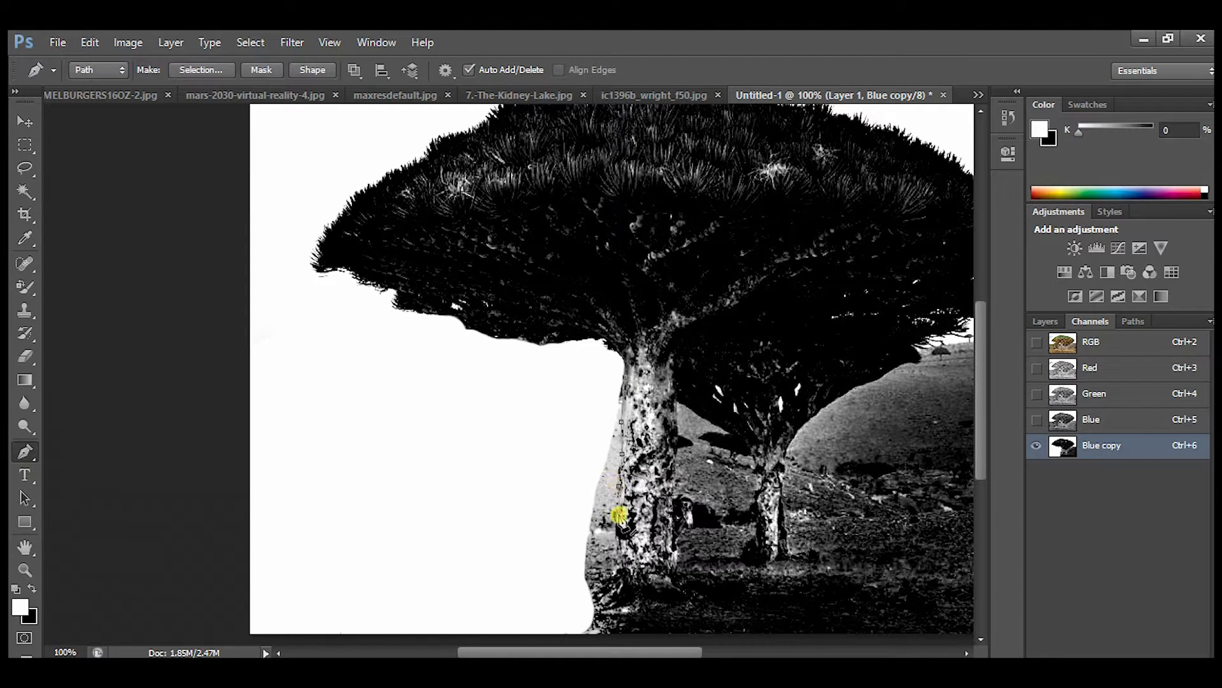
pyautogui.click(635, 633)
pyautogui.press('b')
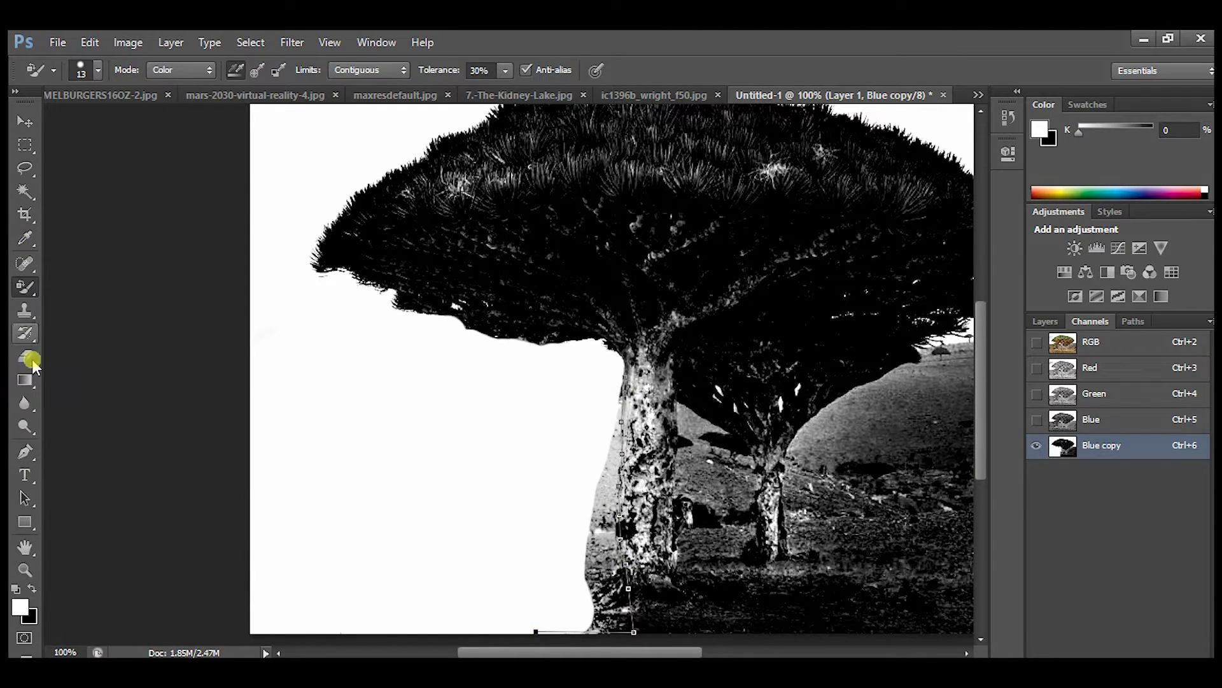
pyautogui.moveTo(25, 287); pyautogui.dragTo(102, 285)
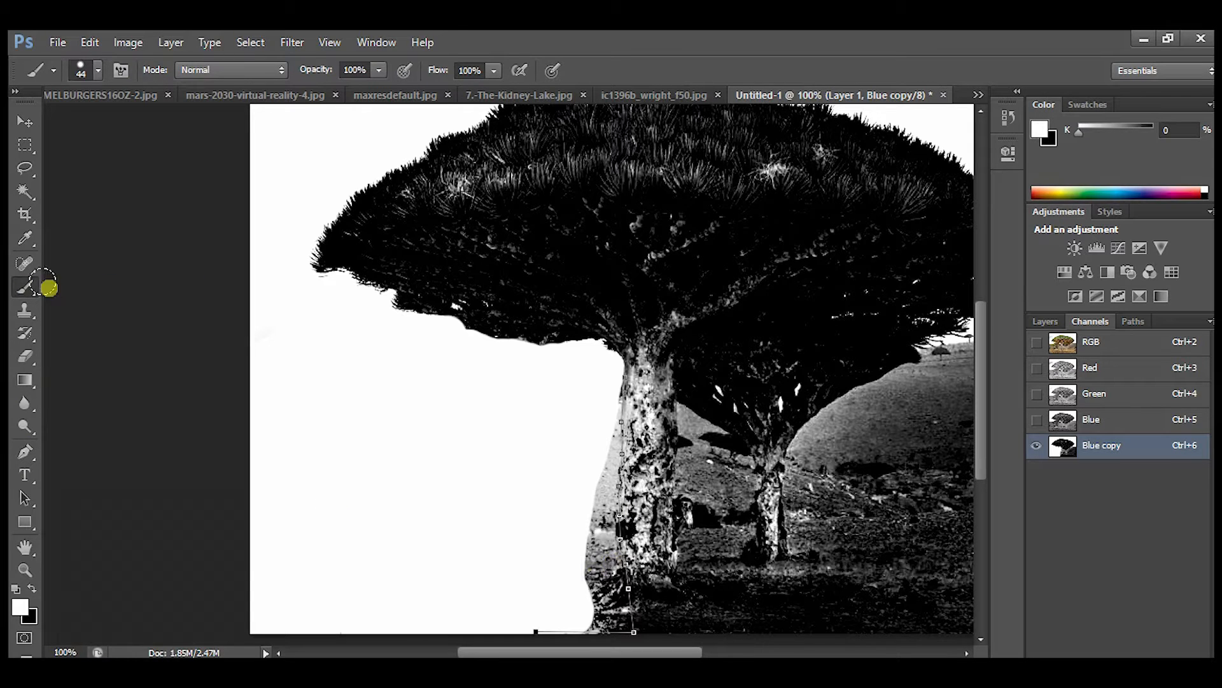
pyautogui.click(25, 452)
pyautogui.click(517, 582)
pyautogui.click(571, 431)
pyautogui.rightClick(631, 461)
pyautogui.click(631, 194)
pyautogui.click(704, 224)
# Brush the selected strip left of the main trunk white and deselect it.
pyautogui.click(25, 287)
pyautogui.moveTo(599, 477)
pyautogui.mouseDown()
pyautogui.moveTo(625, 458)
pyautogui.moveTo(609, 391)
pyautogui.moveTo(602, 503)
pyautogui.mouseUp()
pyautogui.click(24, 145)
pyautogui.hotkey('ctrl', 'd')
# Trace the ground right of the main trunk with a closed Pen path around the second tree and under the canopy, and make it a selection.
pyautogui.press('p')
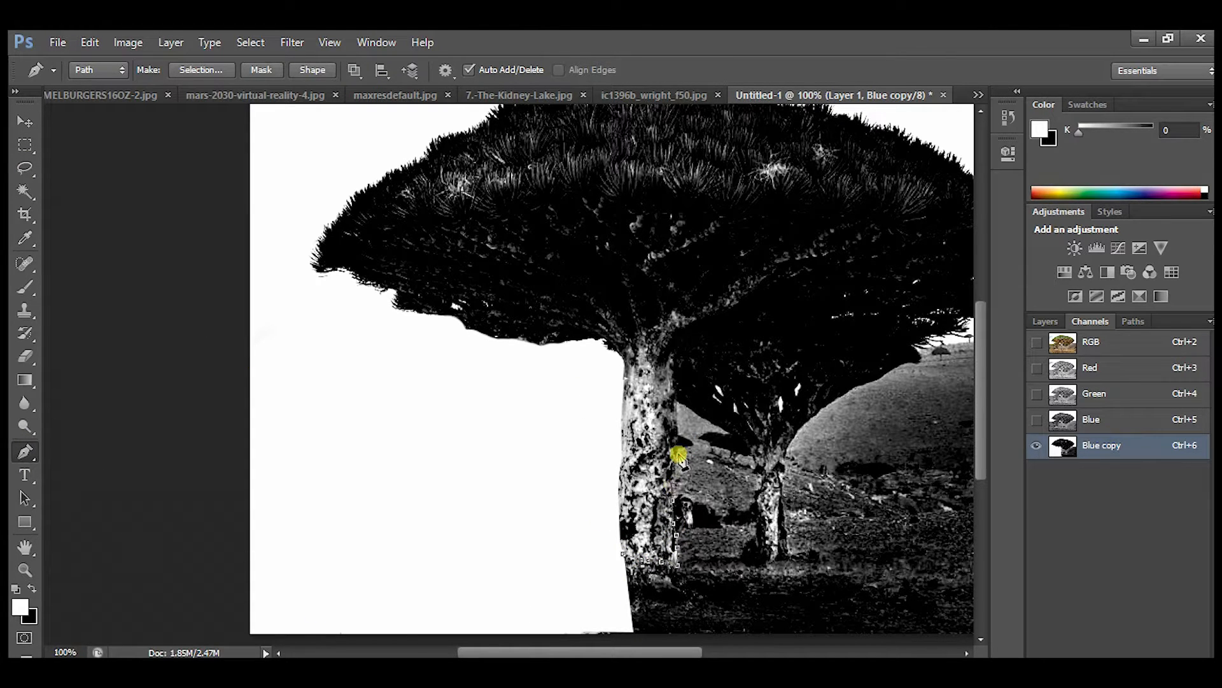
pyautogui.click(736, 438)
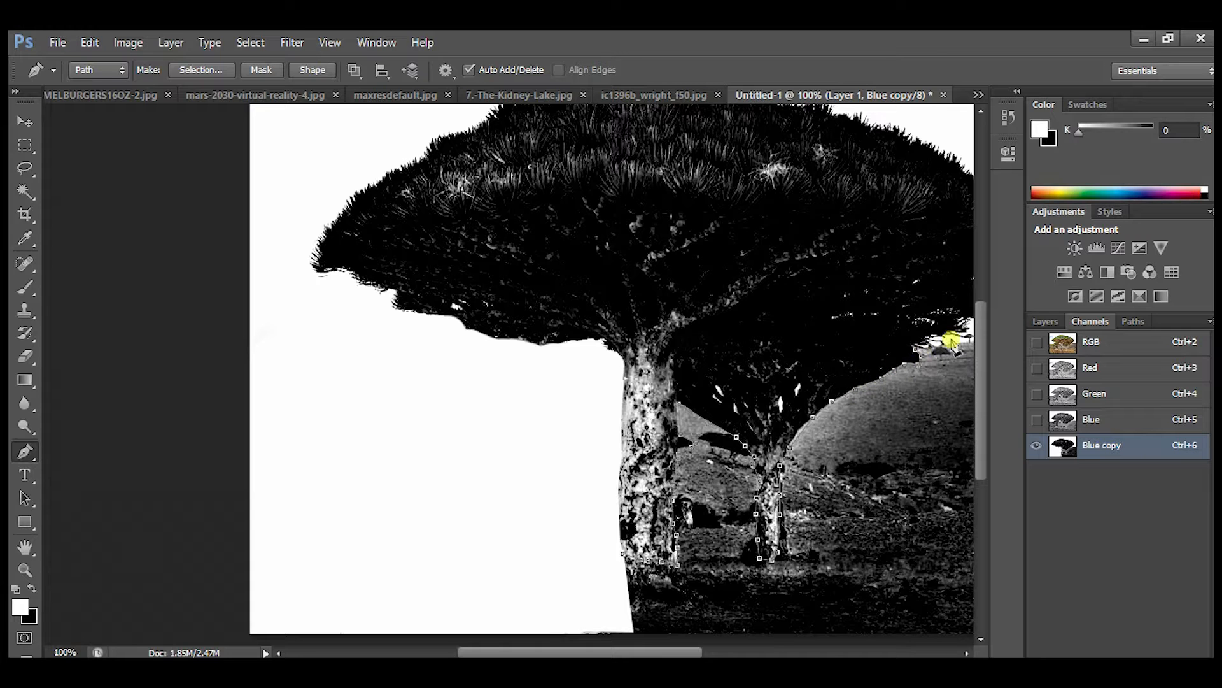
pyautogui.moveTo(691, 652); pyautogui.dragTo(756, 652)
pyautogui.scroll(-3, 827, 446)
pyautogui.click(891, 275)
pyautogui.click(918, 577)
pyautogui.click(460, 620)
pyautogui.click(311, 605)
pyautogui.click(375, 484)
pyautogui.rightClick(865, 415)
pyautogui.rightClick(598, 488)
pyautogui.click(638, 201)
pyautogui.click(695, 219)
# Brush the selected ground around the second tree white and clear the selection.
pyautogui.press('b')
pyautogui.moveTo(636, 327)
pyautogui.mouseDown()
pyautogui.moveTo(413, 406)
pyautogui.moveTo(968, 292)
pyautogui.moveTo(908, 483)
pyautogui.moveTo(382, 429)
pyautogui.moveTo(809, 279)
pyautogui.mouseUp()
pyautogui.scroll(3, 810, 279)
pyautogui.hotkey('ctrl', 'd')
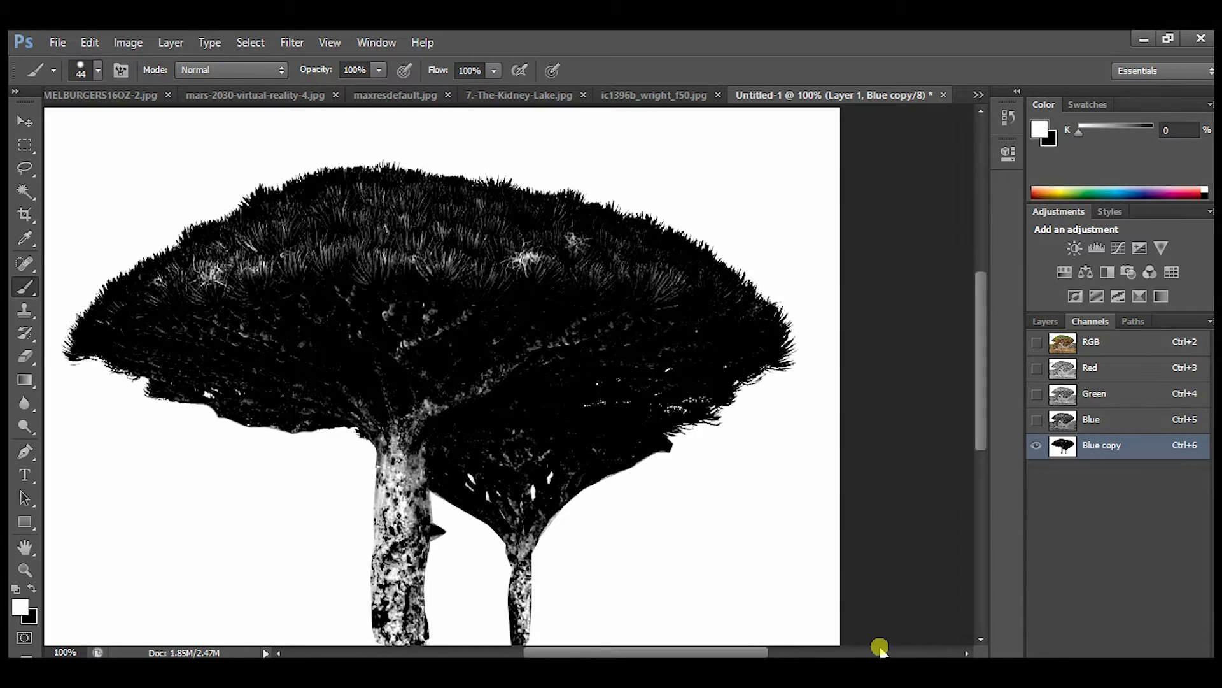
# Load the white area of the Blue copy channel as a selection.
pyautogui.scroll(-3, 549, 527)
pyautogui.scroll(2, 548, 526)
pyautogui.moveTo(757, 652); pyautogui.dragTo(685, 649)
pyautogui.hotkey('ctrl', 'alt', '6')
pyautogui.scroll(1, 914, 518)
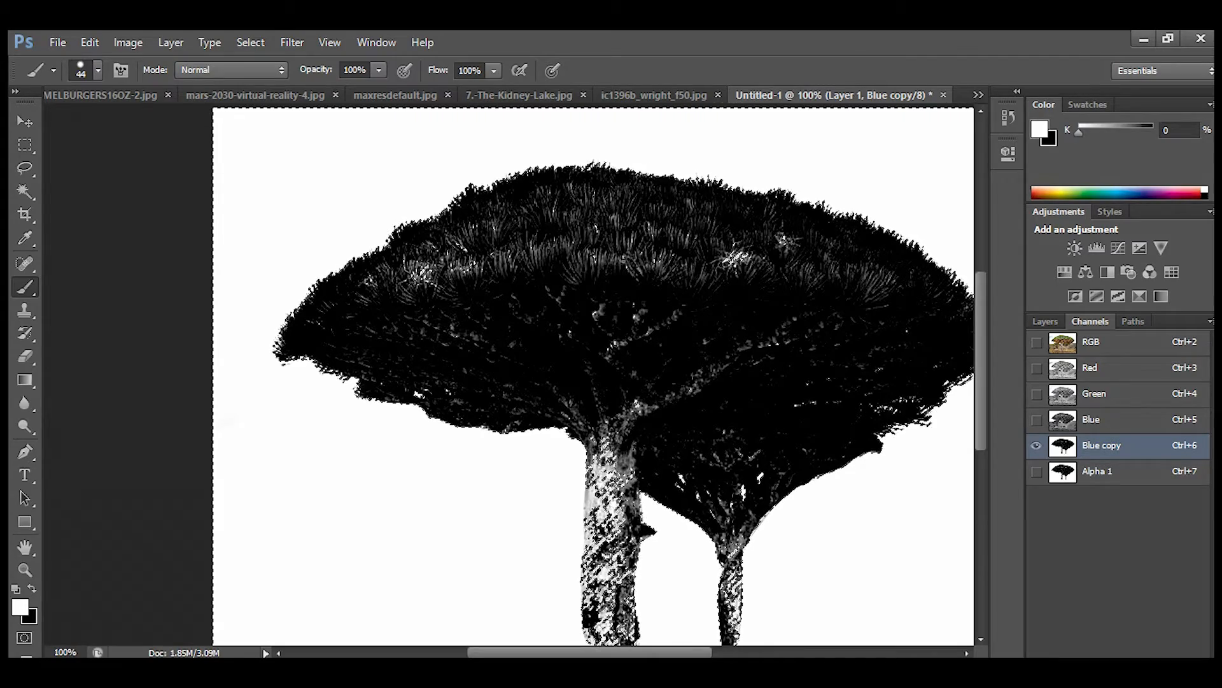
# Add a layer mask to Layer 1 from the selection and invert the mask to isolate the trees.
pyautogui.click(1044, 321)
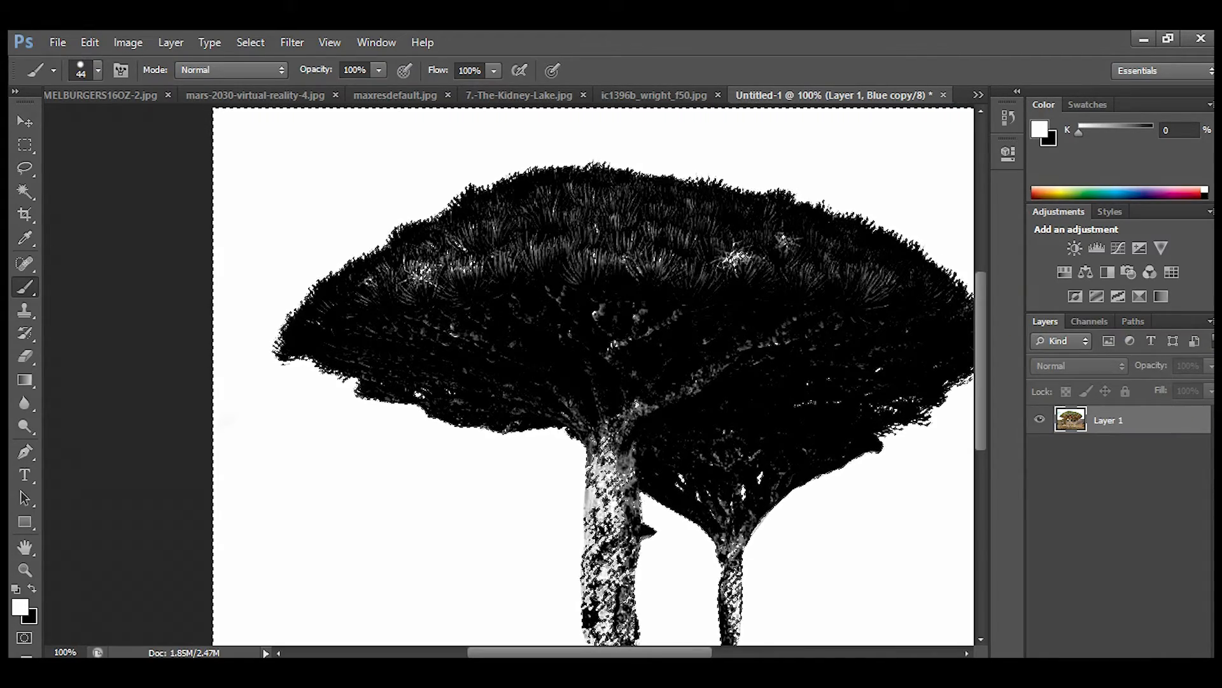
pyautogui.scroll(-3, 625, 510)
pyautogui.scroll(3, 376, 259)
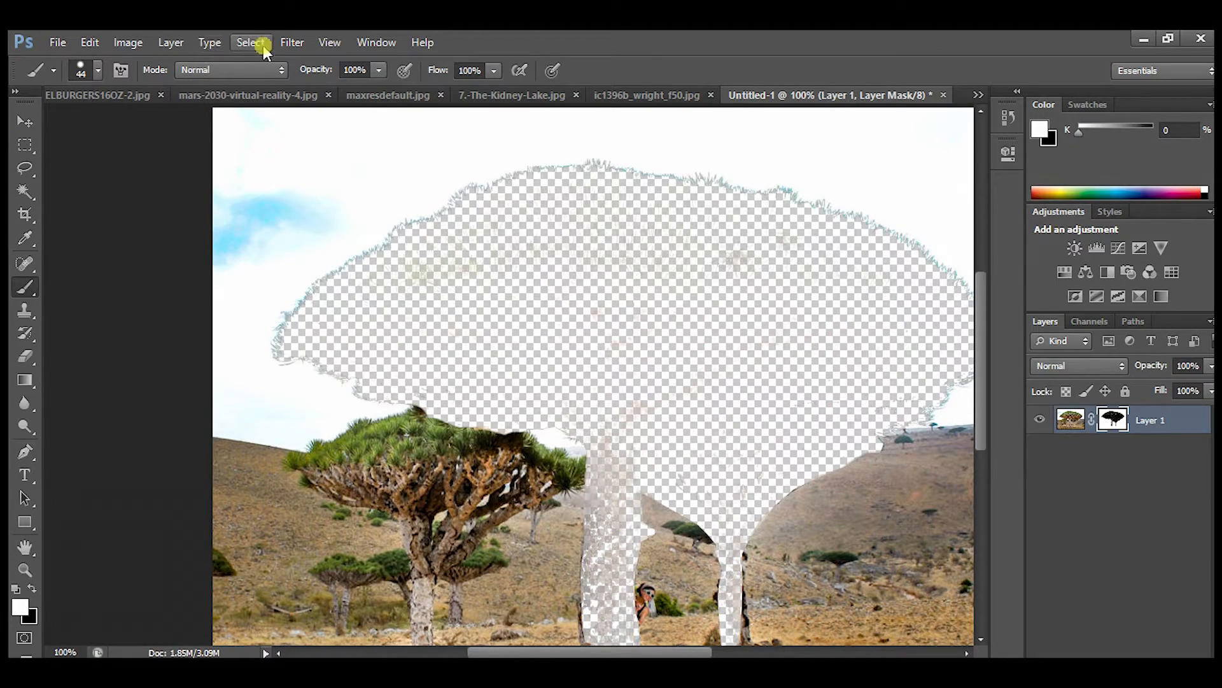
pyautogui.hotkey('ctrl', 'i')
pyautogui.scroll(2, 742, 365)
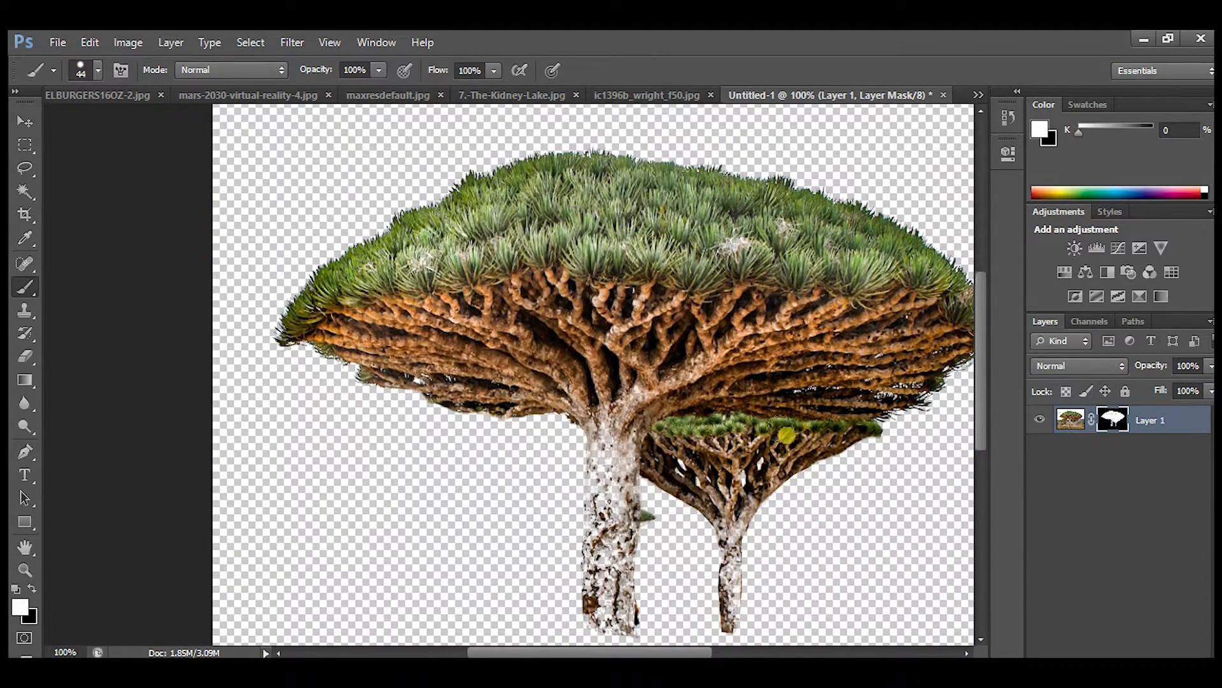